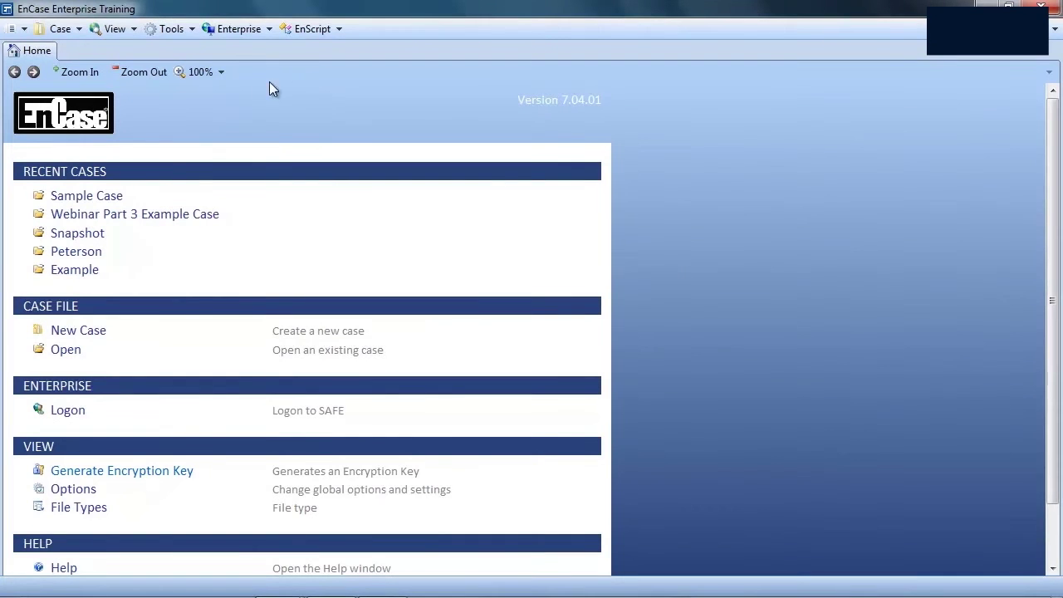
# Open Sample Case and browse its saved search results, ending on the Pictures created in Dec 2010 set.
pyautogui.click(89, 204)
pyautogui.click(73, 215)
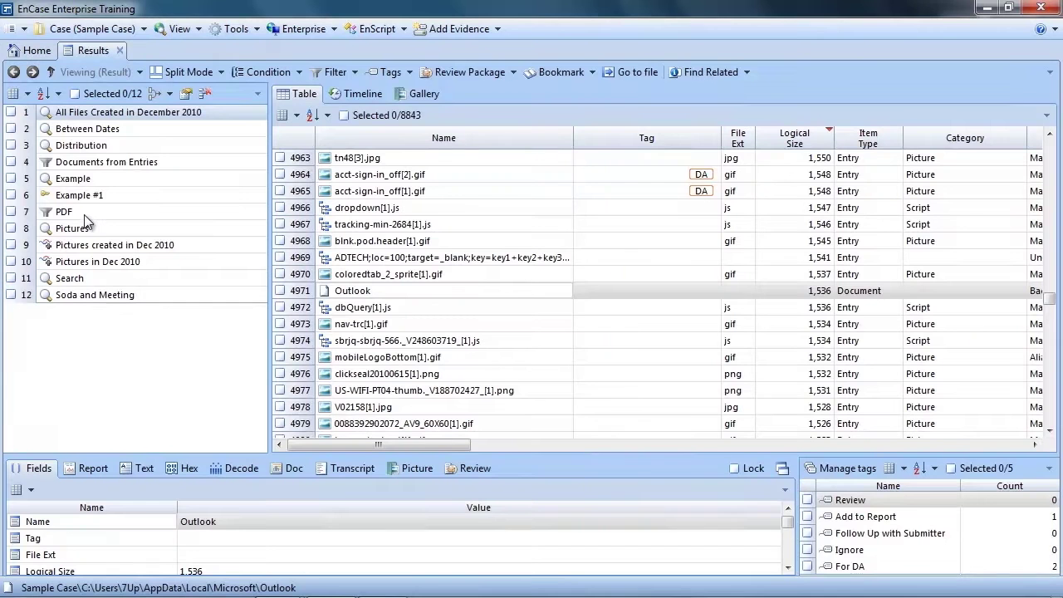
pyautogui.click(103, 129)
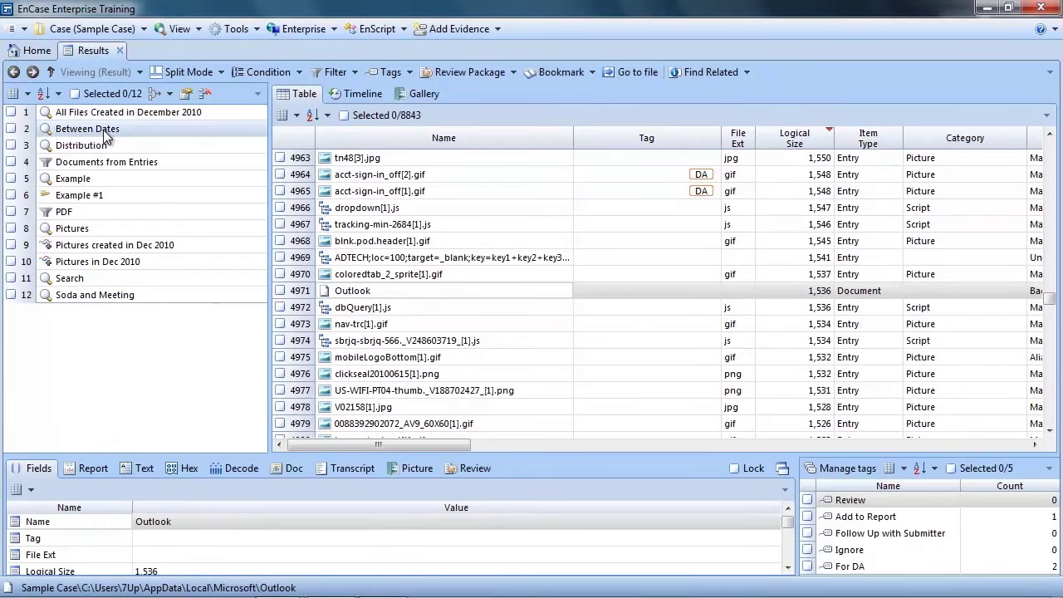
pyautogui.click(82, 146)
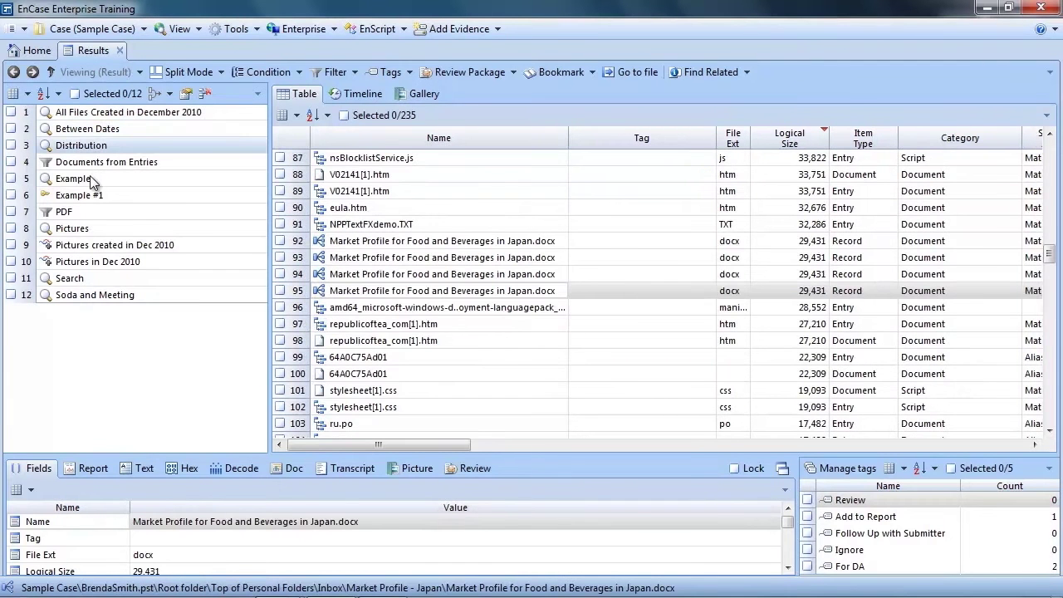
pyautogui.click(90, 178)
pyautogui.click(85, 200)
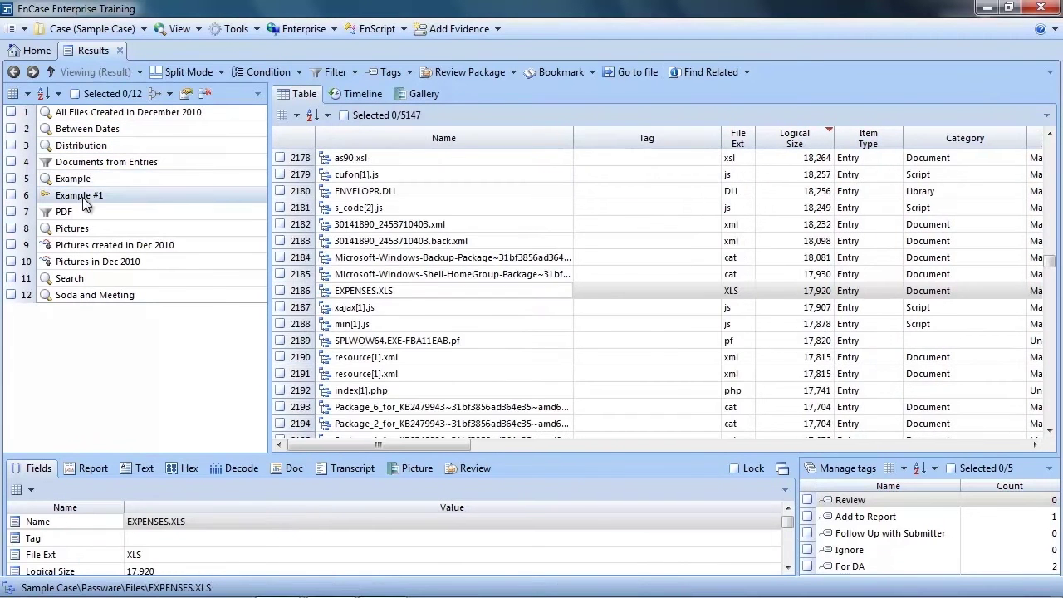
pyautogui.click(83, 230)
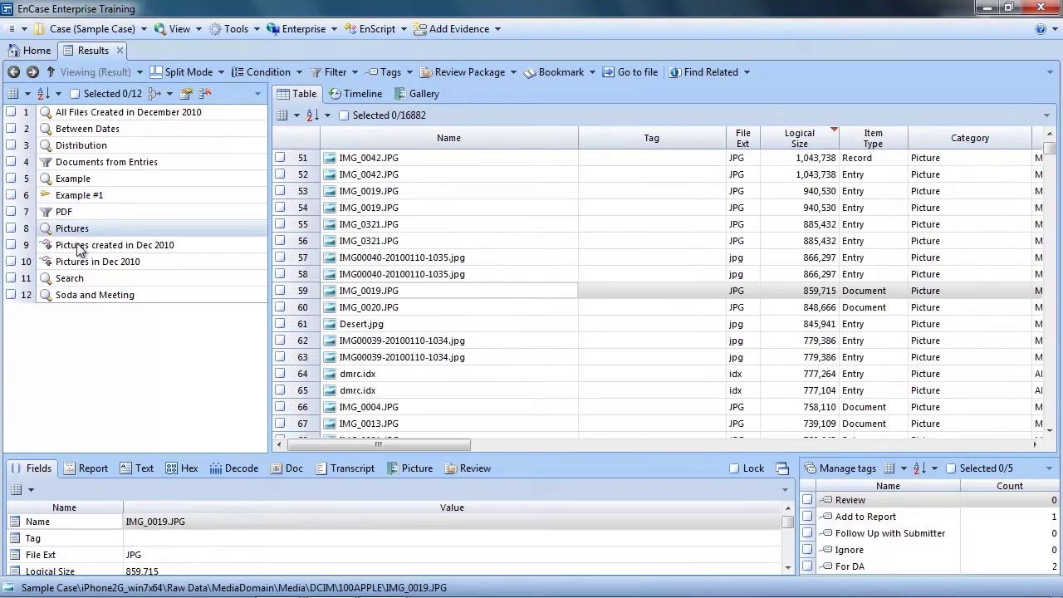
pyautogui.click(78, 246)
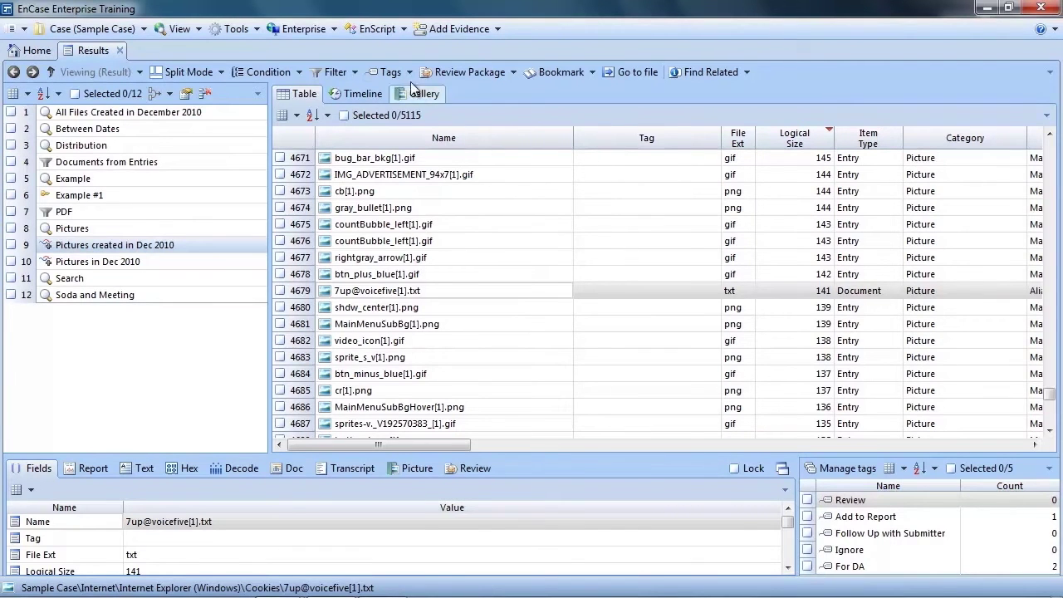
# Create a tag named "For Agent" with the display text "Agent" and a dark blue background.
pyautogui.click(391, 72)
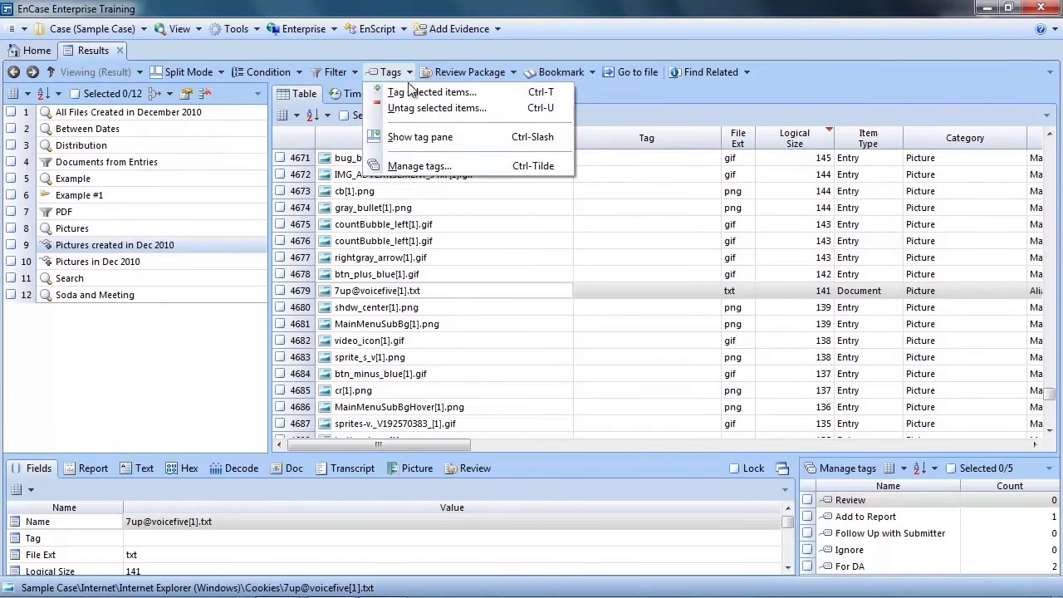
pyautogui.click(411, 167)
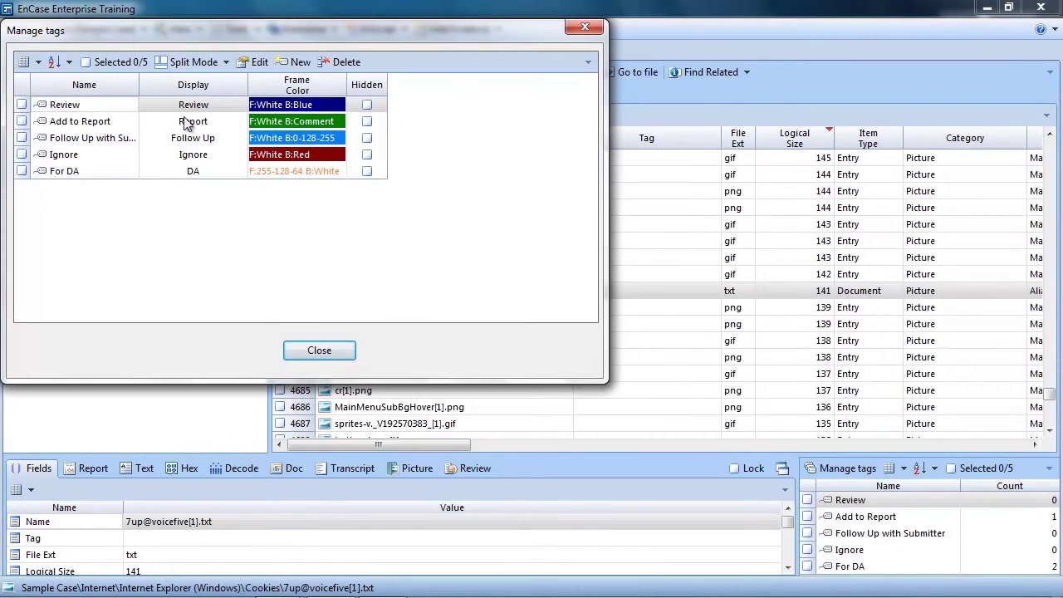
pyautogui.click(301, 62)
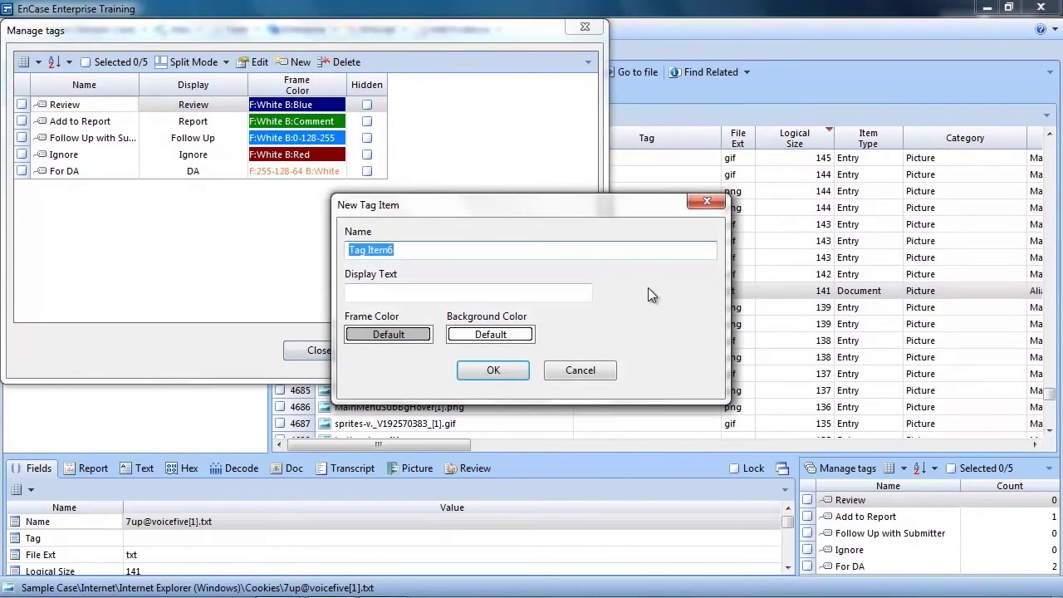
pyautogui.write('For Agent')
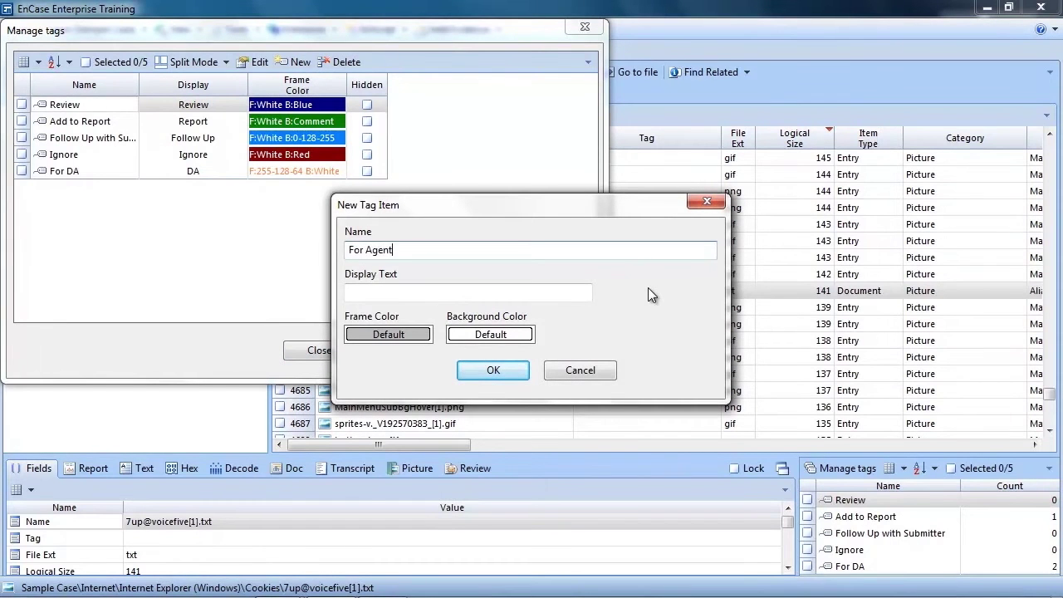
pyautogui.press('Tab')
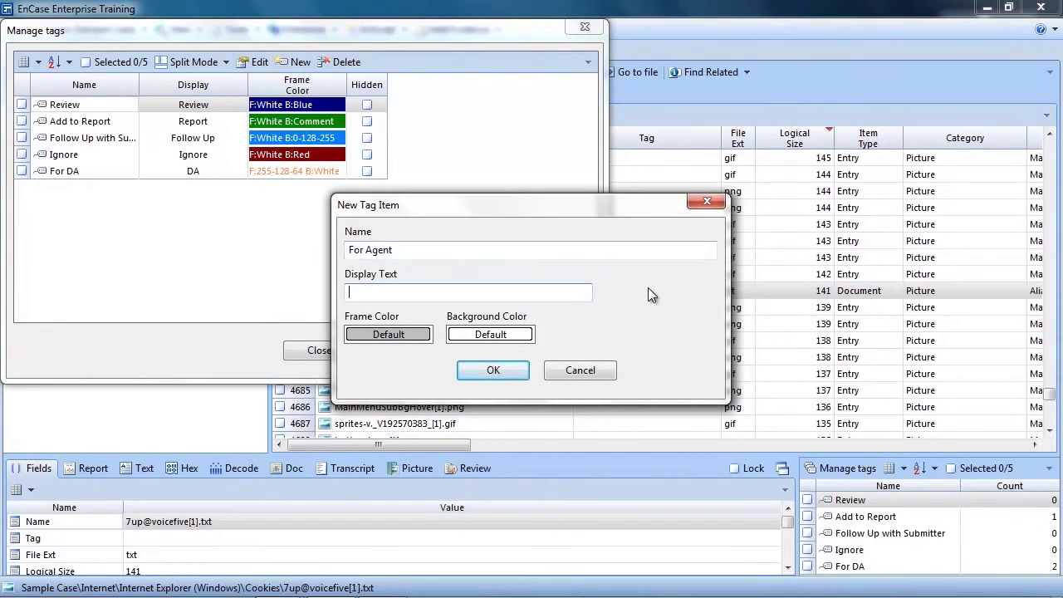
pyautogui.write('Agent')
pyautogui.click(509, 373)
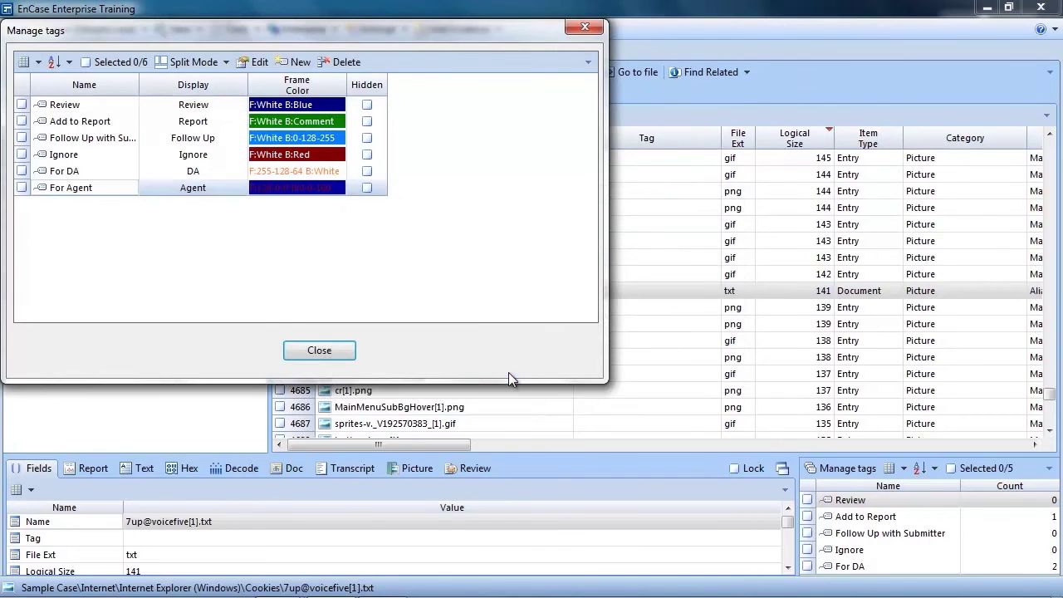
pyautogui.click(332, 352)
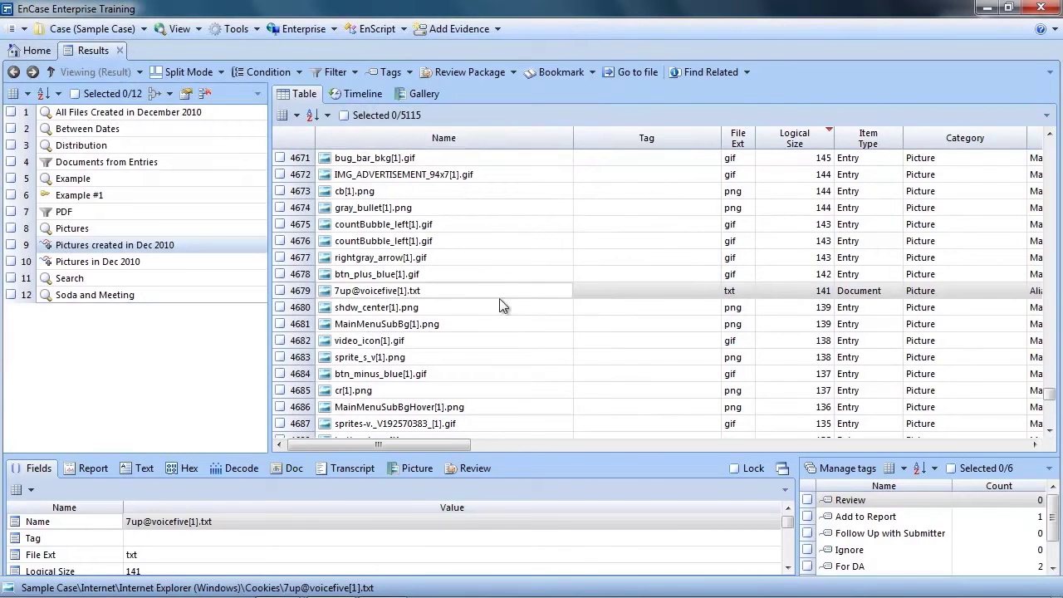
# Apply the Add to Report tag to bug_bar_bkg[1].gif and IMG_ADVERTISEMENT_94x7[1].gif directly in their table rows.
pyautogui.click(607, 163)
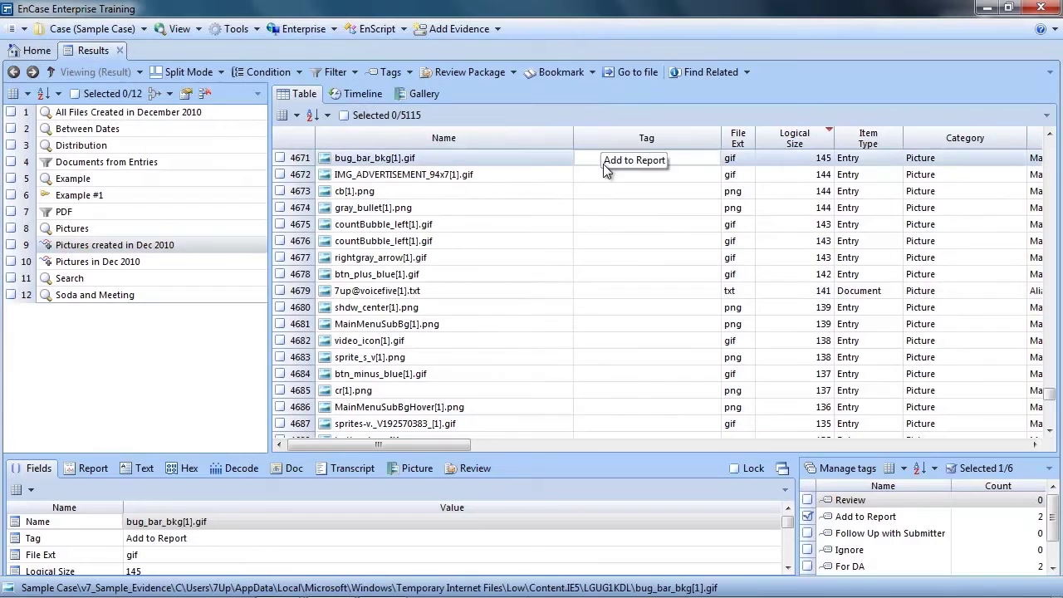
pyautogui.click(606, 176)
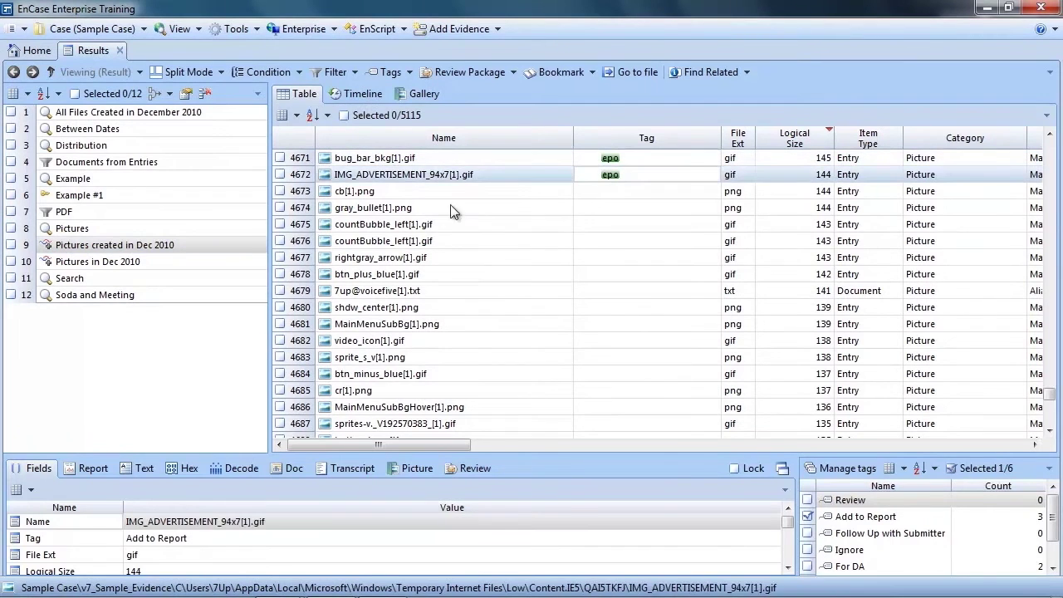
# Select gray_bullet[1].png and countBubble_left[1].gif in row 4675 and tag both with Review and Add to Report.
pyautogui.click(281, 208)
pyautogui.click(282, 225)
pyautogui.click(280, 224)
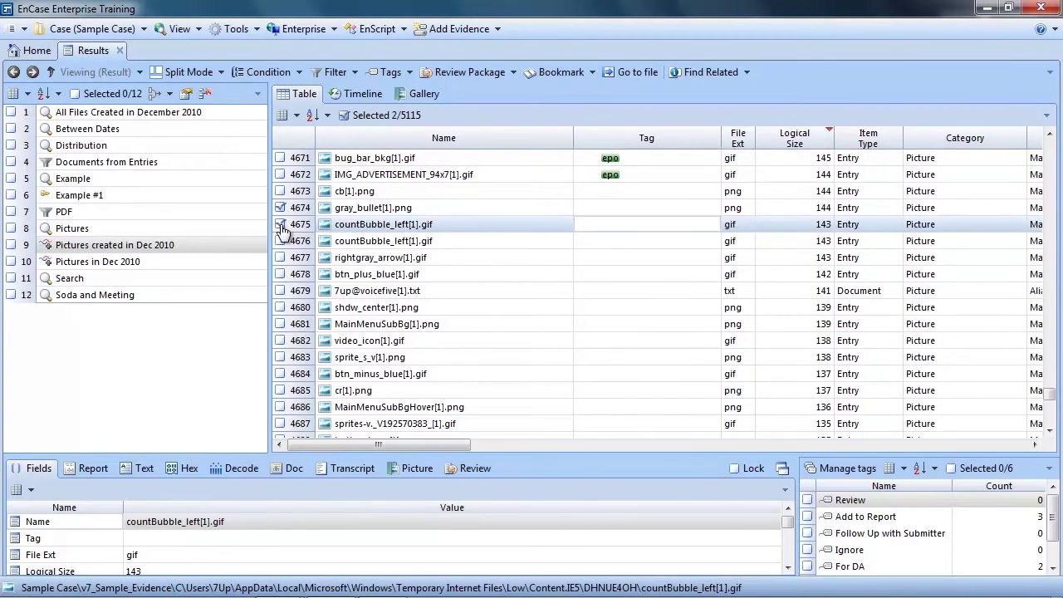
pyautogui.click(409, 73)
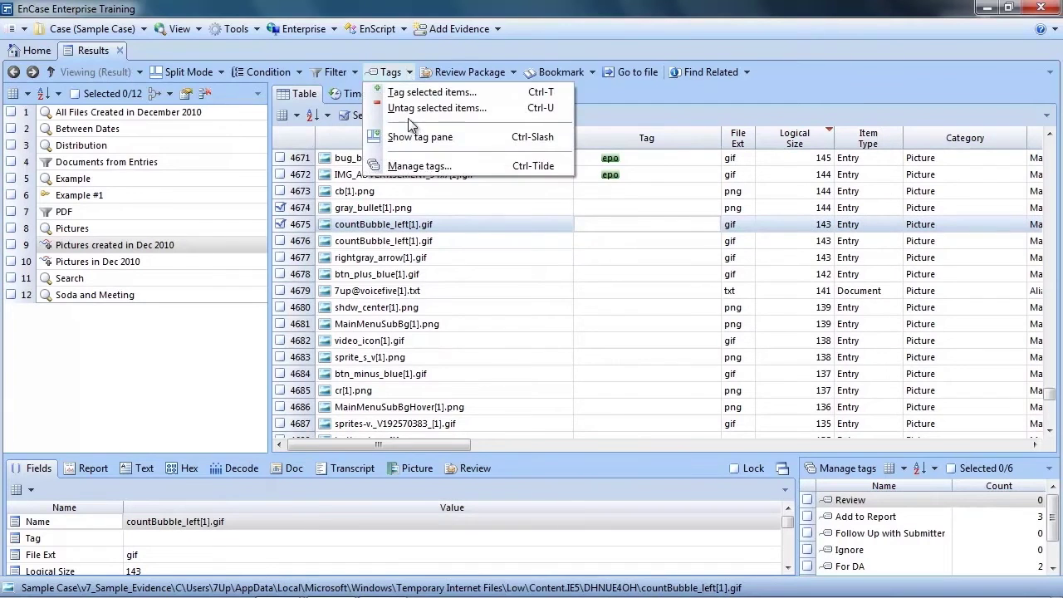
pyautogui.click(405, 92)
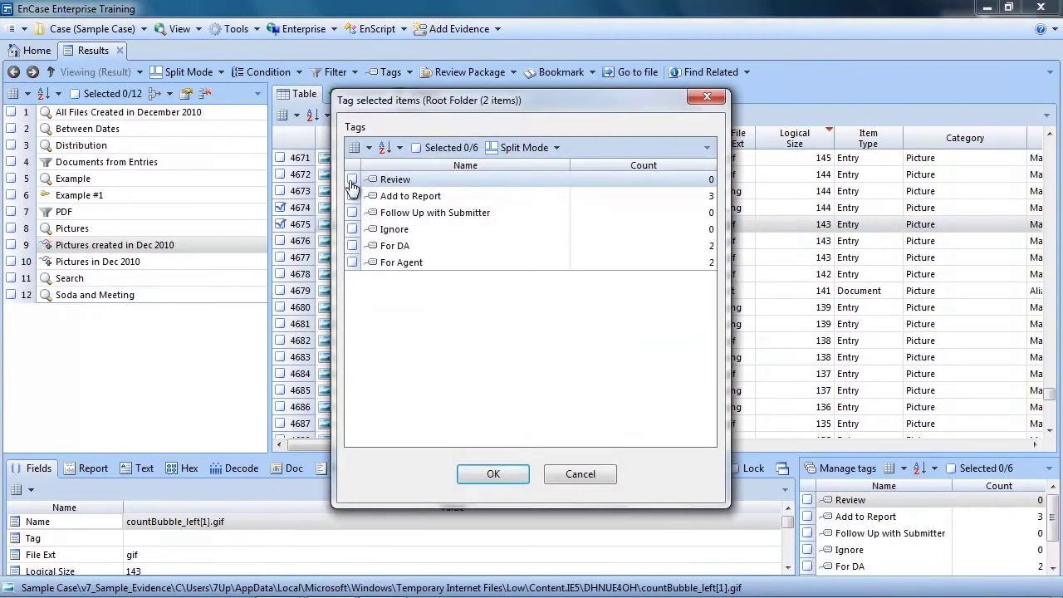
pyautogui.click(352, 179)
pyautogui.click(353, 196)
pyautogui.click(490, 474)
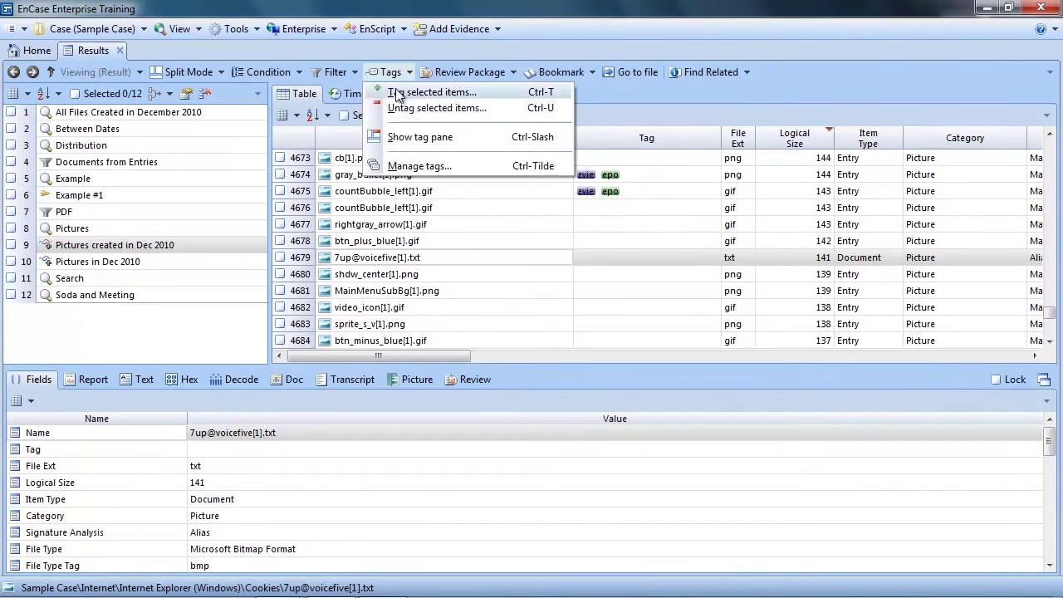
# Show the tag pane and enlarge it so that all six tags fit in its list.
pyautogui.click(366, 134)
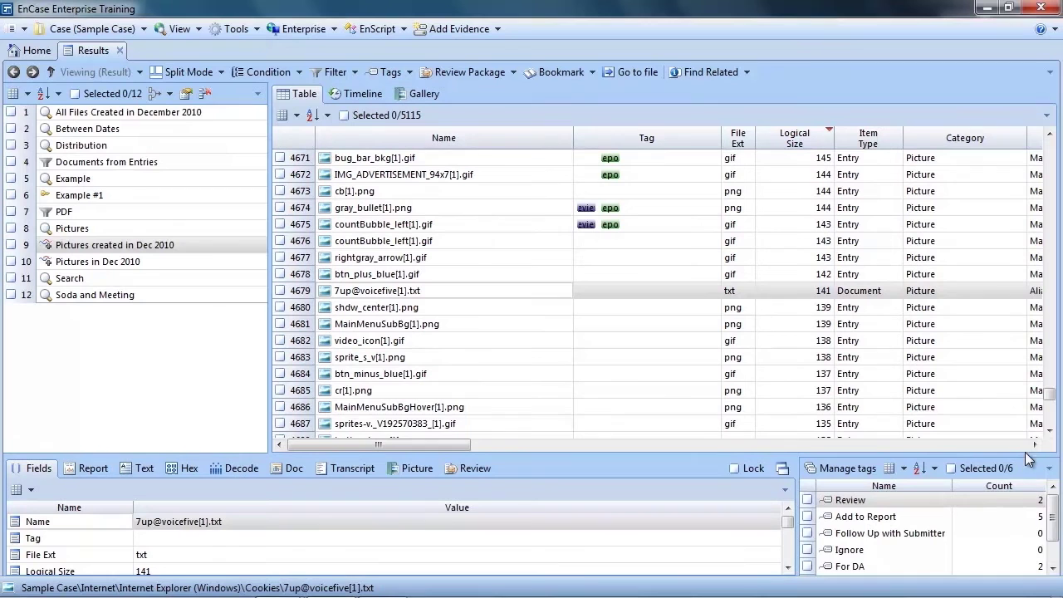
pyautogui.moveTo(1026, 455); pyautogui.dragTo(1019, 426)
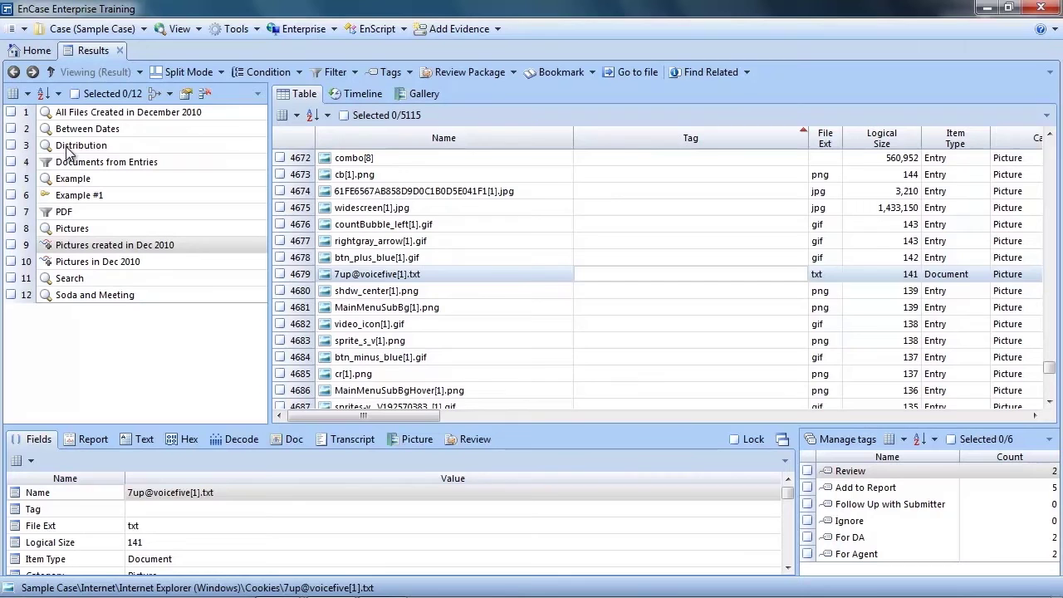
# Open the Distribution results and check the emails in rows 4, 5, 9 and 19 plus the Market Profile document in row 20.
pyautogui.click(69, 150)
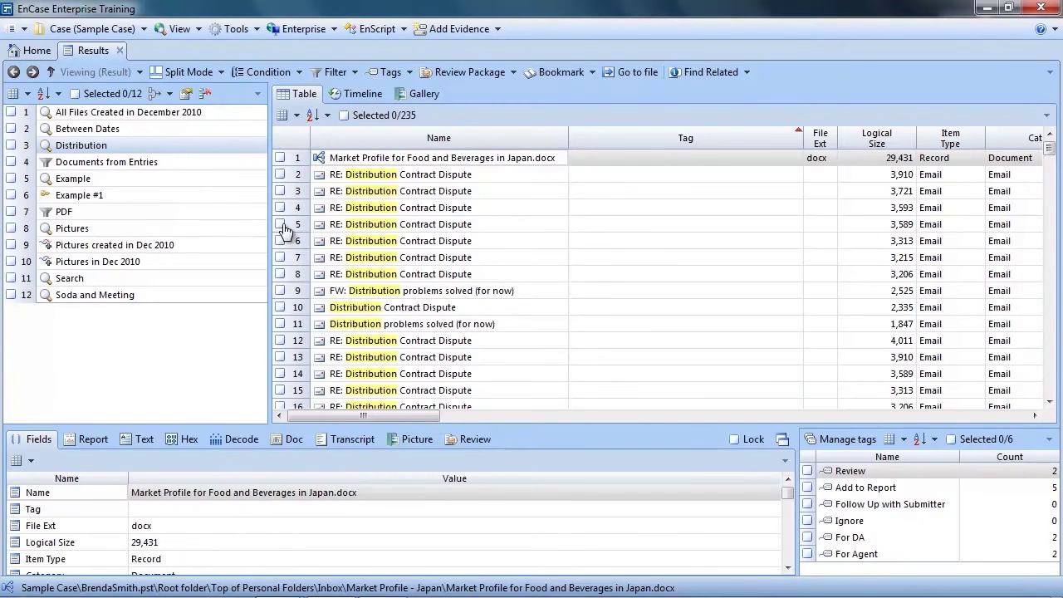
pyautogui.click(280, 210)
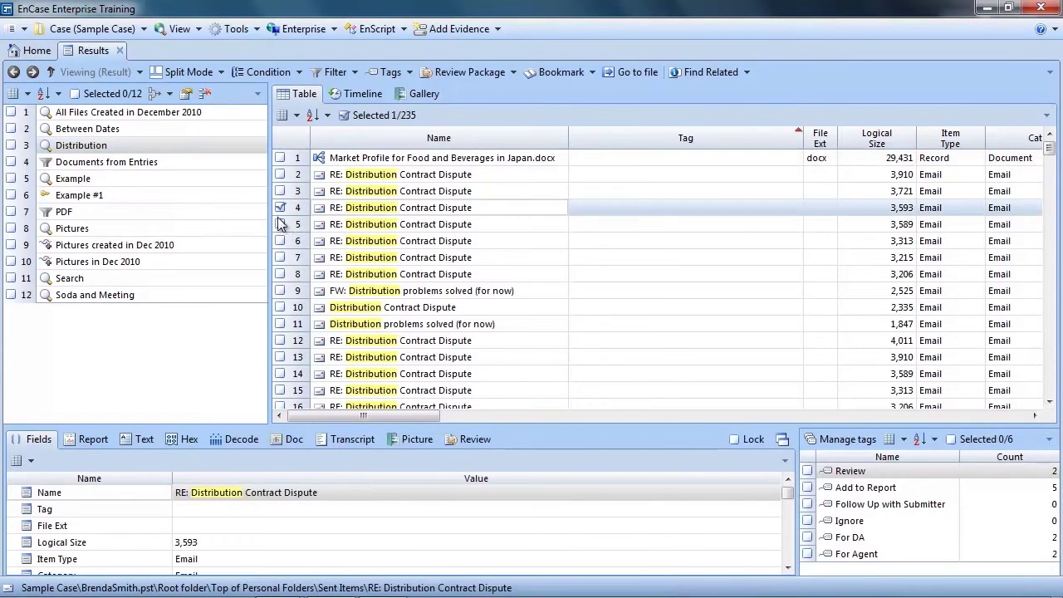
pyautogui.click(280, 224)
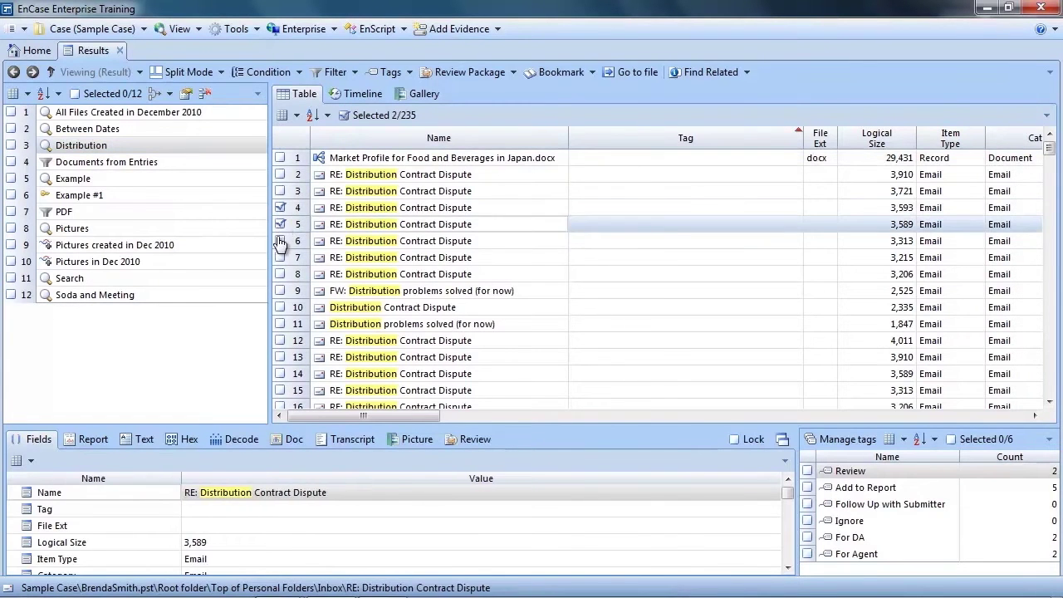
pyautogui.click(280, 291)
pyautogui.scroll(-3, 292, 345)
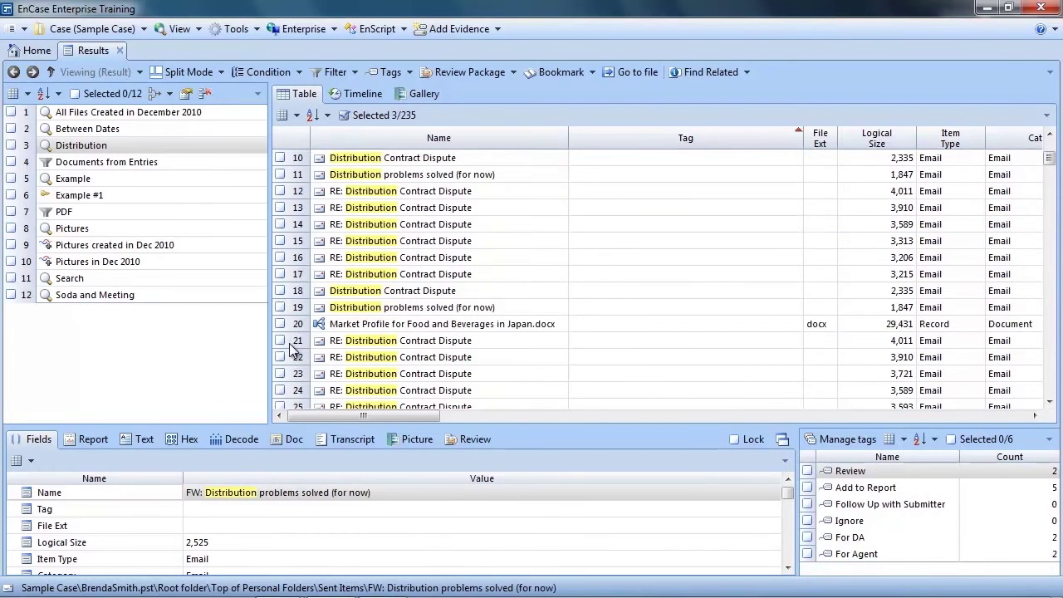
pyautogui.click(280, 309)
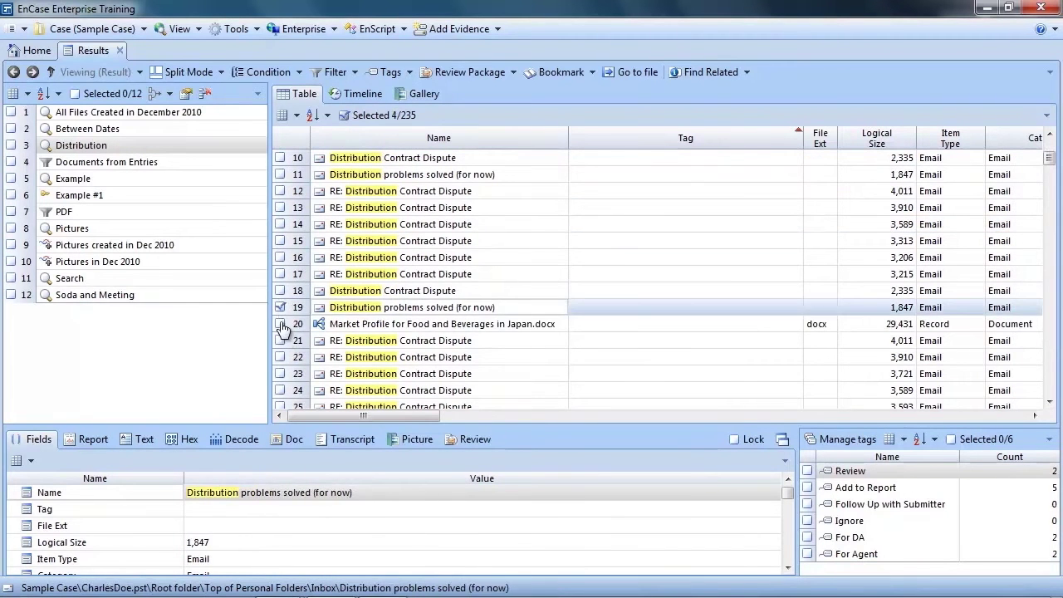
pyautogui.click(280, 324)
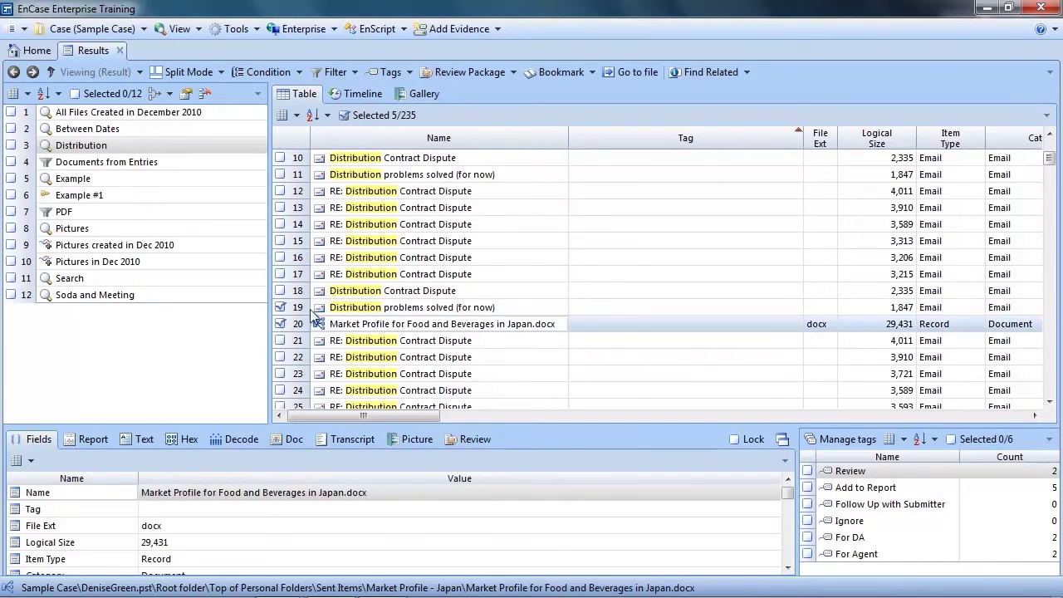
# Start a review package export limited to checked rows, with folders shown and links to files added.
pyautogui.click(470, 73)
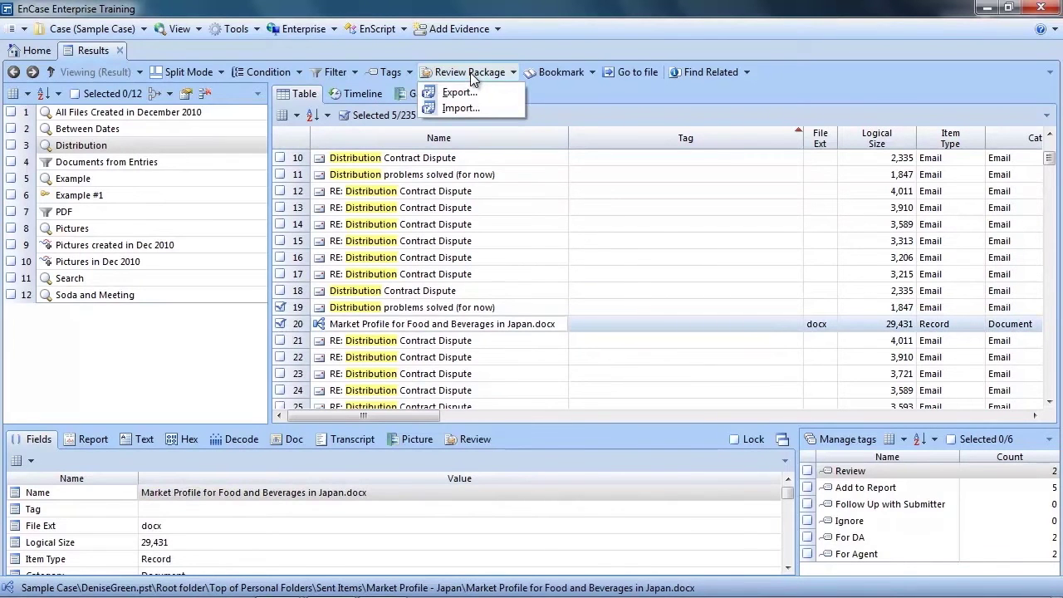
pyautogui.click(470, 91)
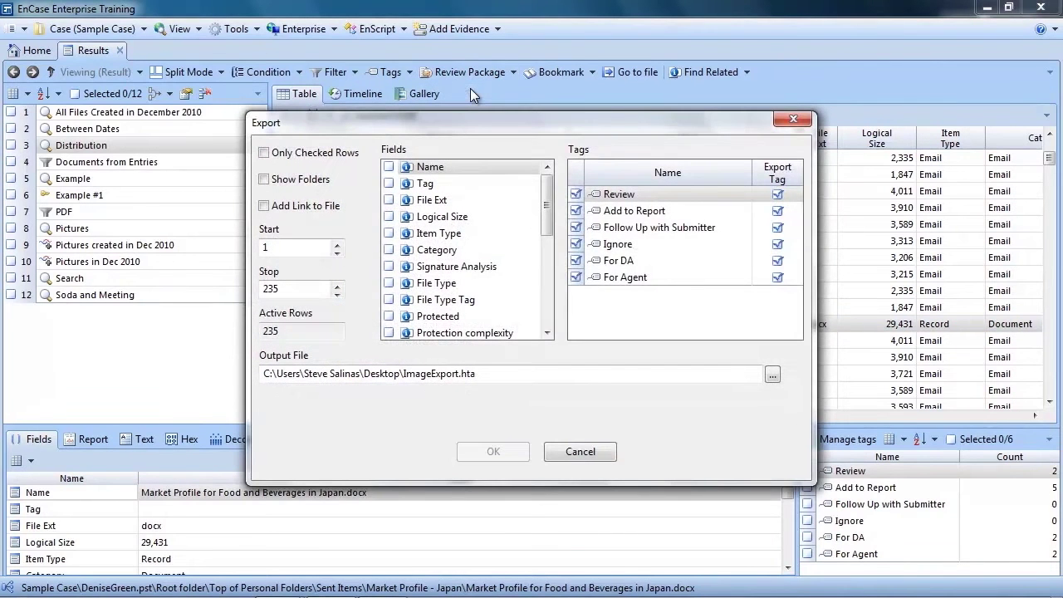
pyautogui.click(264, 153)
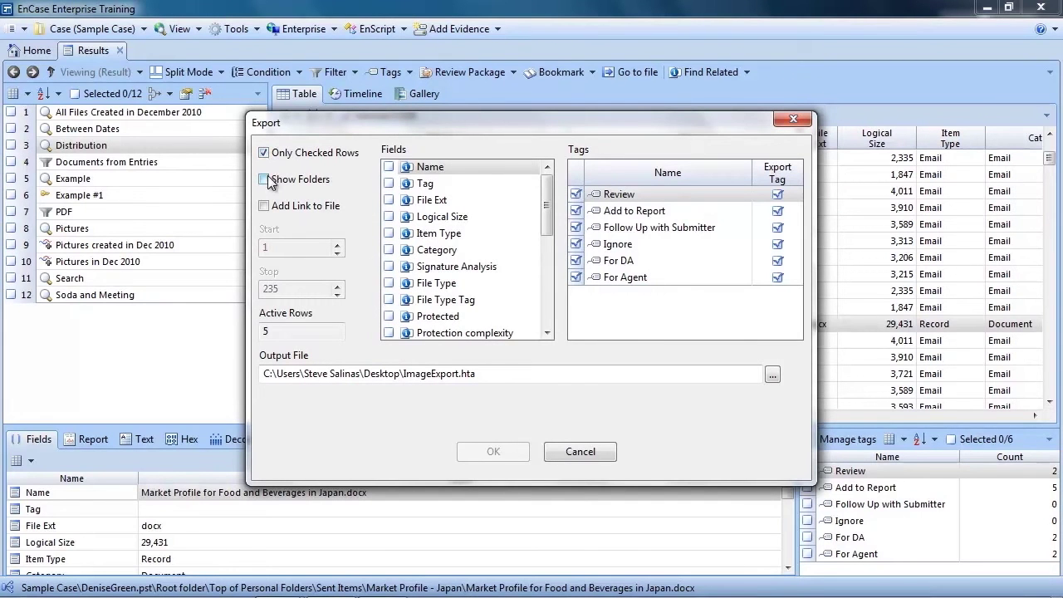
pyautogui.click(265, 179)
pyautogui.click(264, 208)
# Include the Name, Tag and Last Written fields in the review package export.
pyautogui.click(389, 167)
pyautogui.click(389, 183)
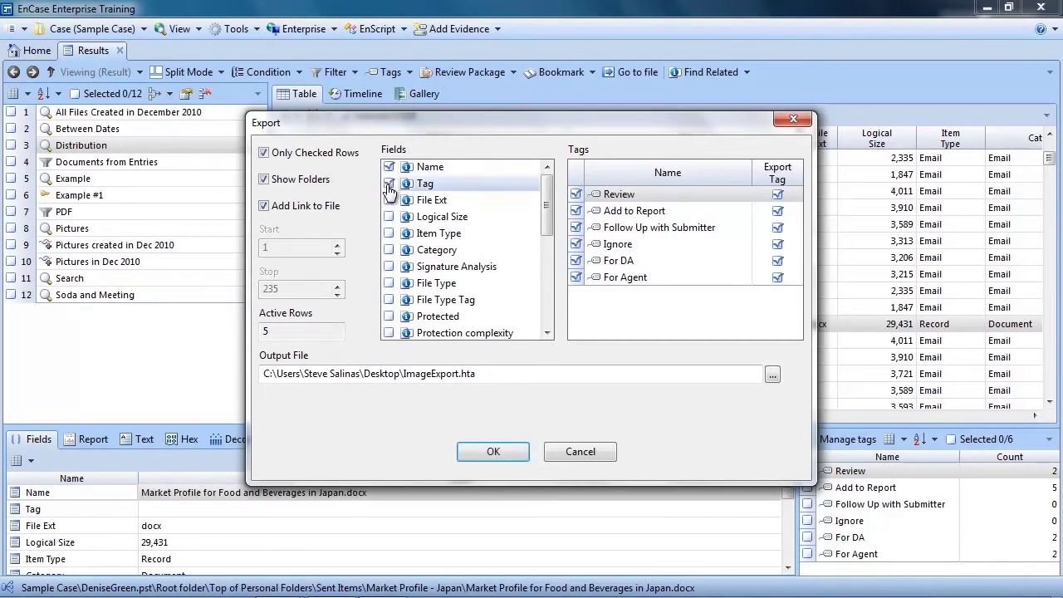
pyautogui.scroll(-4, 390, 320)
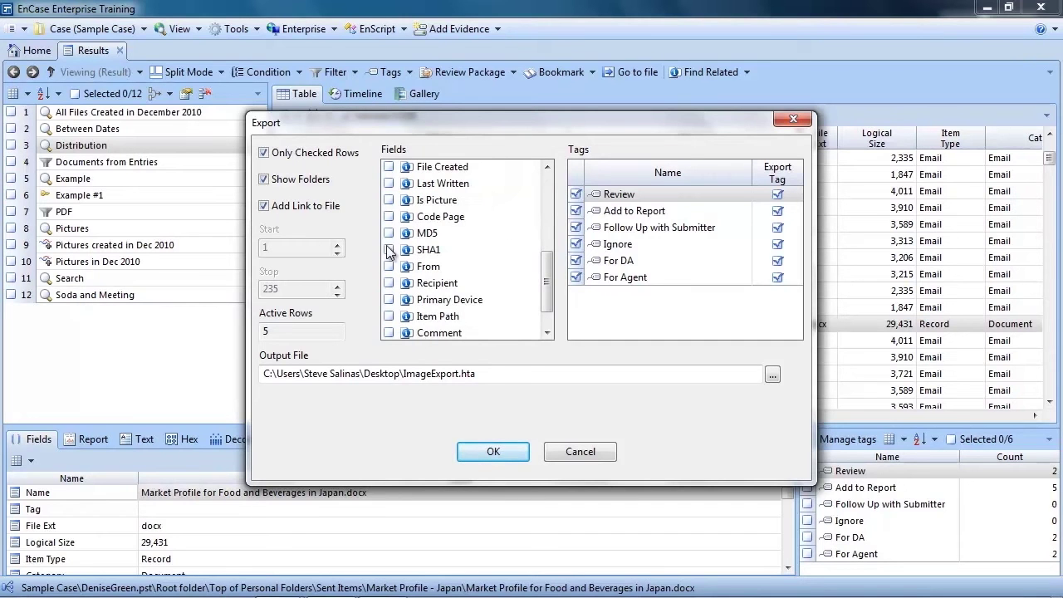
pyautogui.click(389, 184)
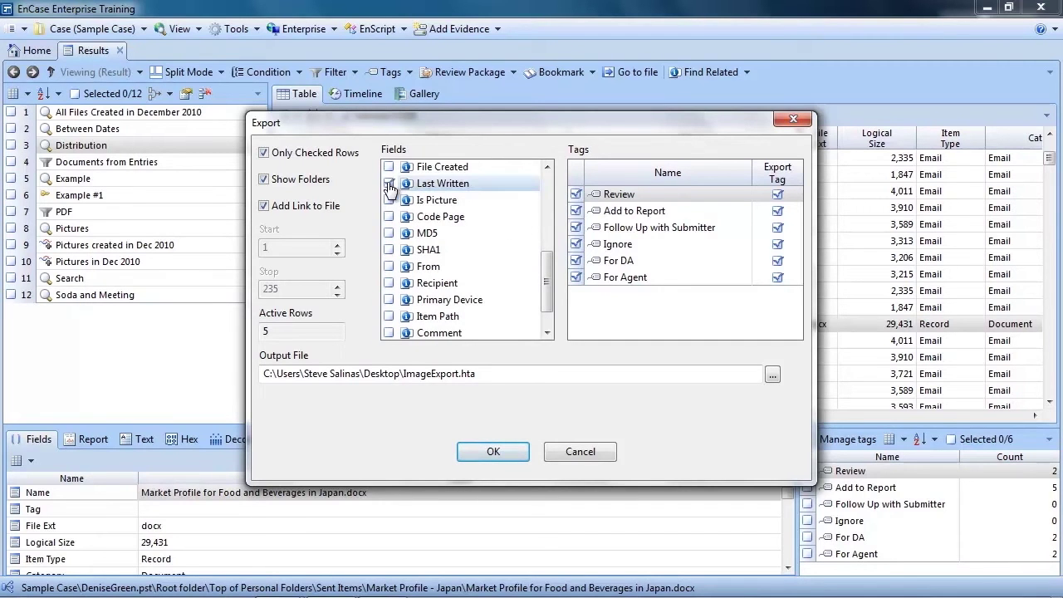
# Replace "Image" with "Email" in the output file name and export the review package.
pyautogui.doubleClick(413, 375)
pyautogui.click(413, 374)
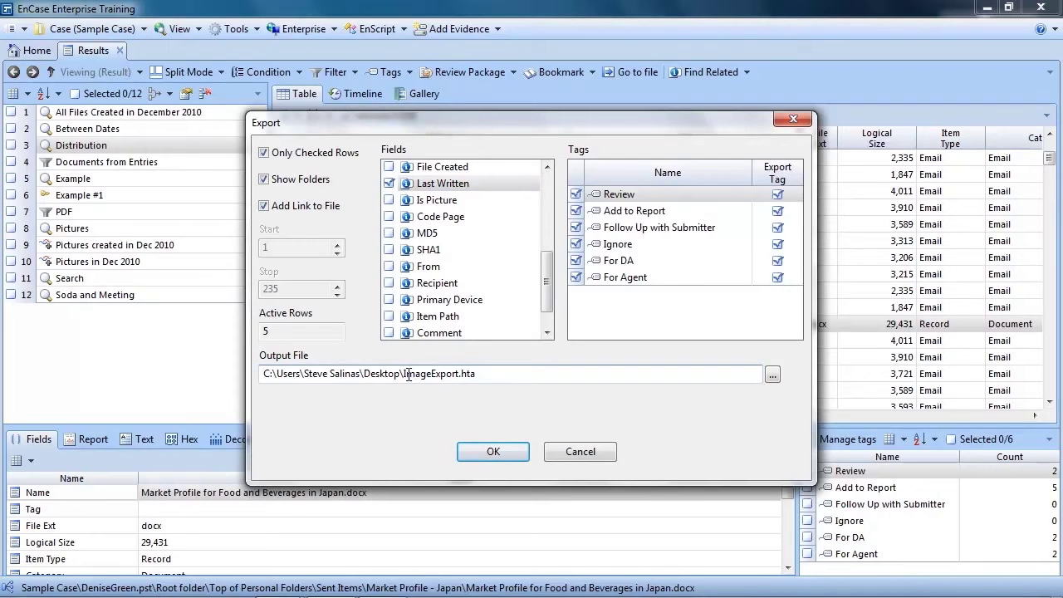
pyautogui.moveTo(404, 374); pyautogui.dragTo(432, 378)
pyautogui.write('Email')
pyautogui.click(494, 451)
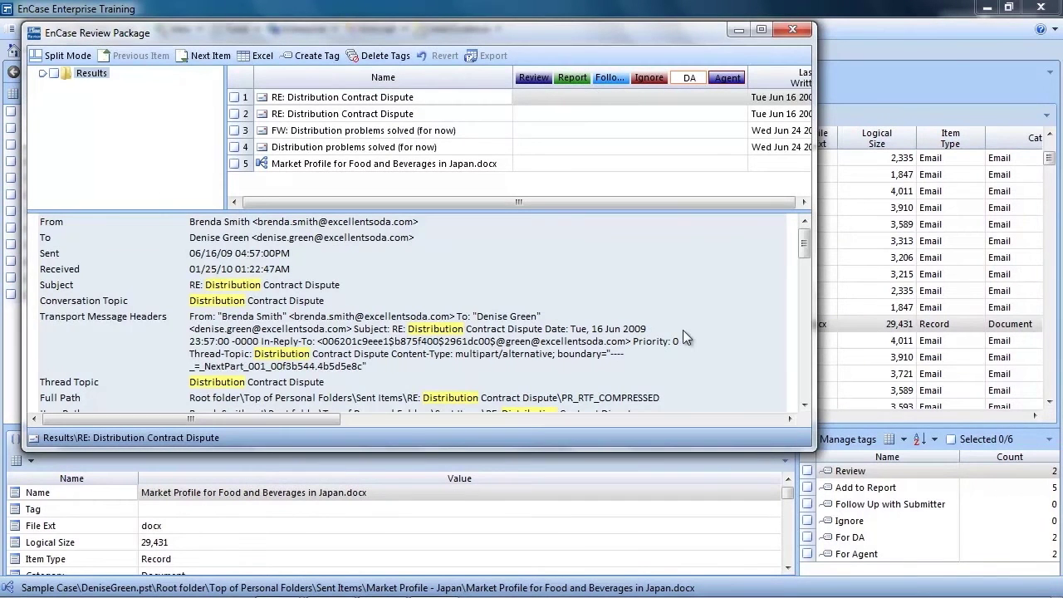
# Maximize the review package window and preview the email in row 4 and the Market Profile document.
pyautogui.click(760, 33)
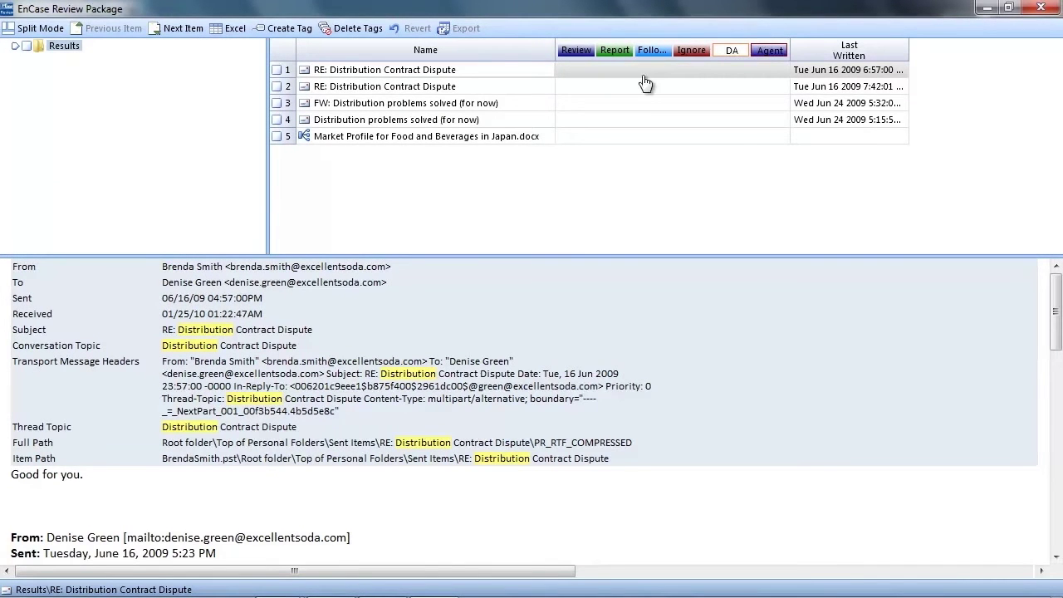
pyautogui.click(411, 126)
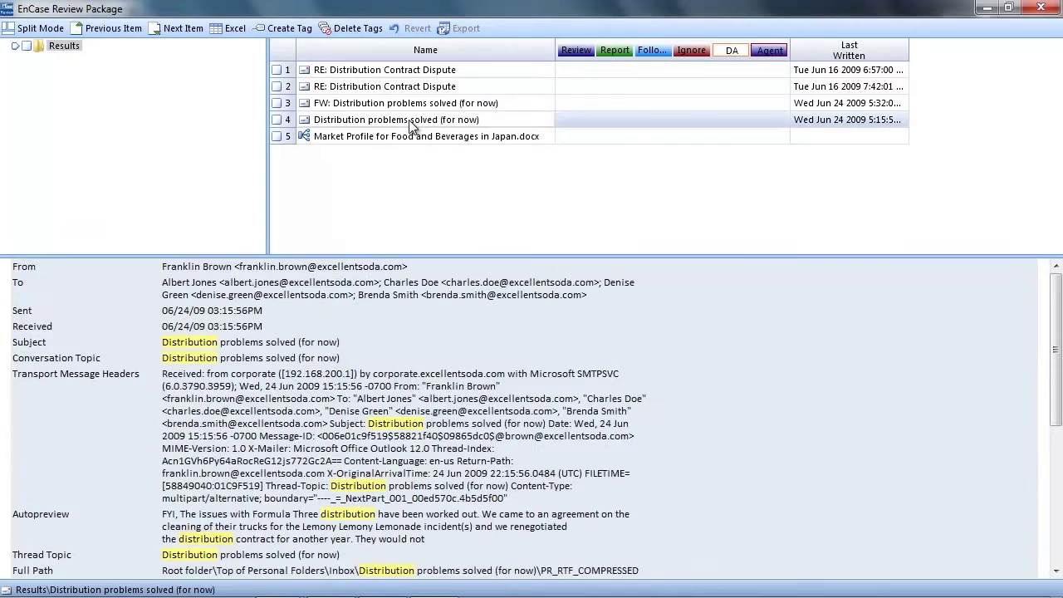
pyautogui.click(409, 139)
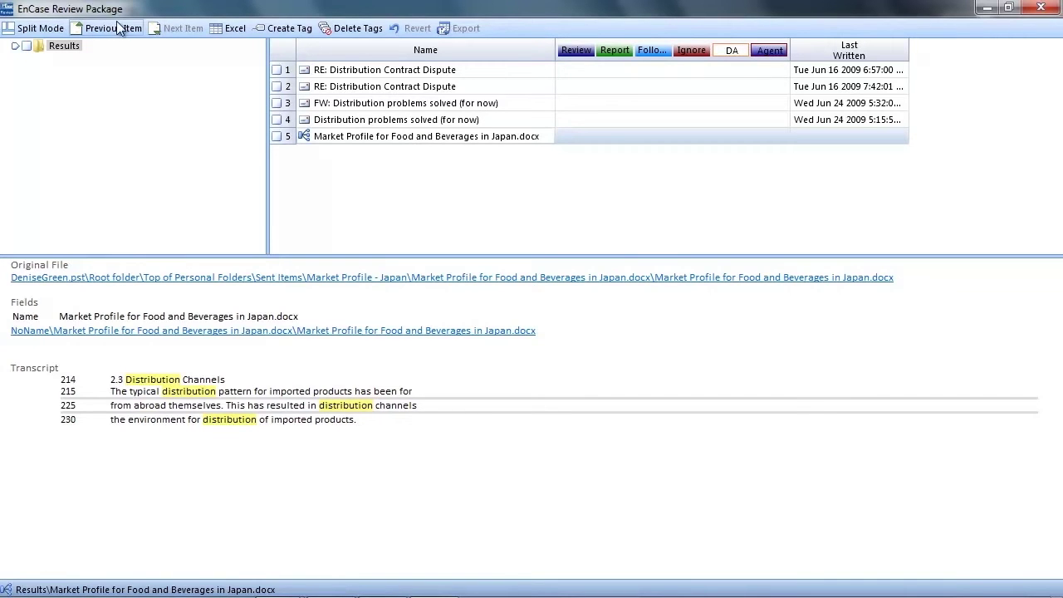
# Read the RE: Distribution Contract Dispute email in row 1 and apply the Review tag to it.
pyautogui.click(378, 70)
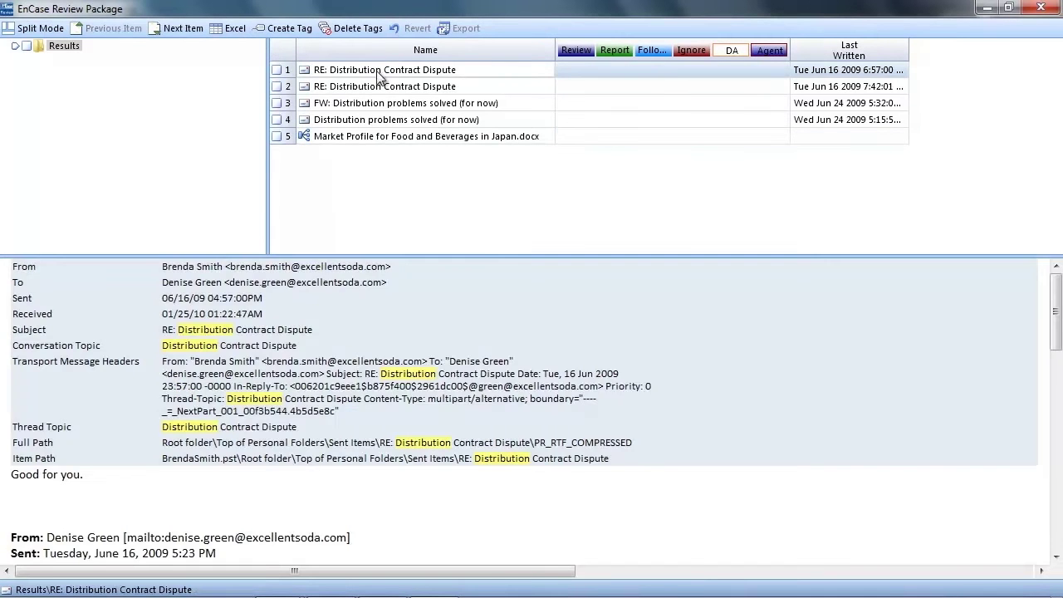
pyautogui.scroll(-4, 488, 366)
pyautogui.scroll(2, 489, 371)
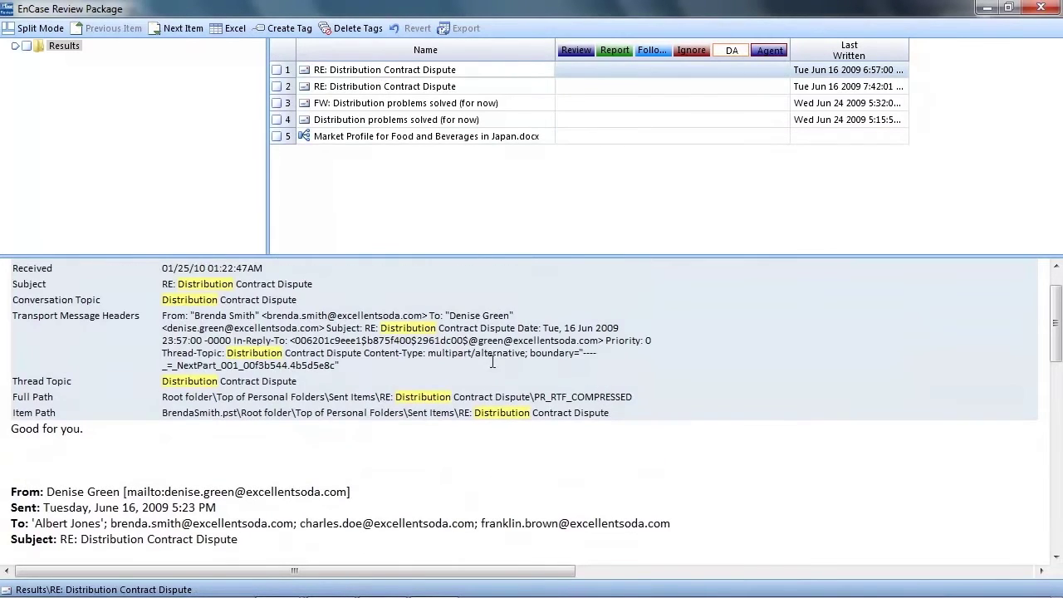
pyautogui.click(576, 70)
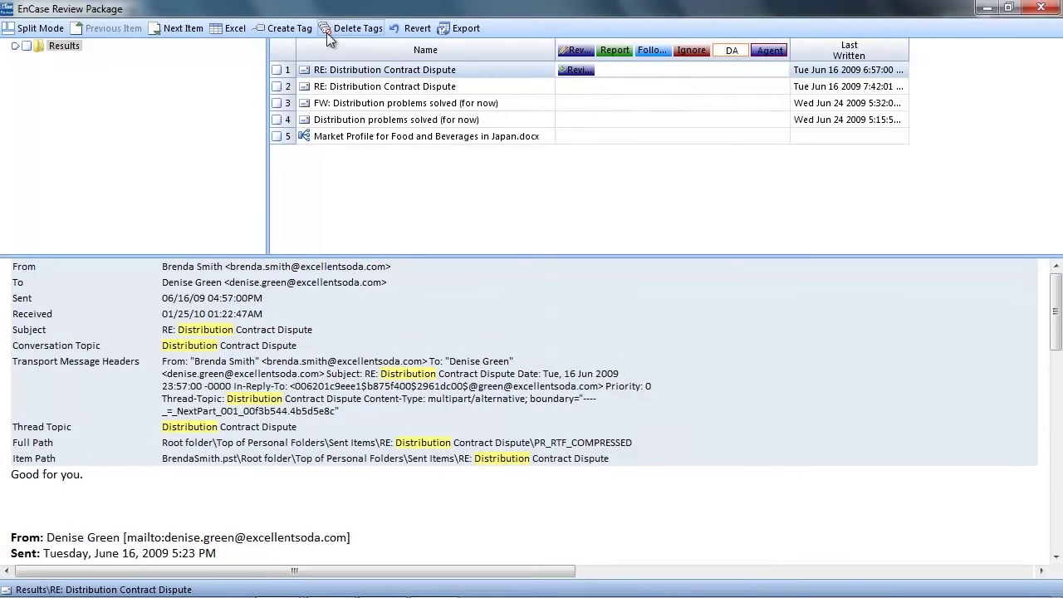
# Create a tag named "Not Important" with display text "No" and apply it to the FW: Distribution problems solved email in row 3.
pyautogui.click(278, 27)
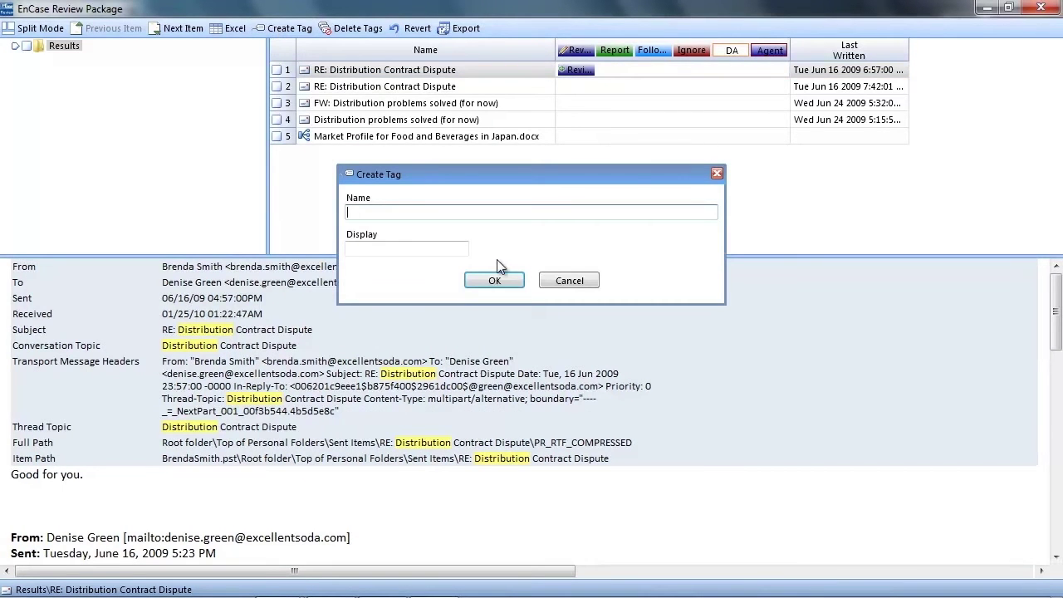
pyautogui.write('Not Important')
pyautogui.press('Tab')
pyautogui.write('N')
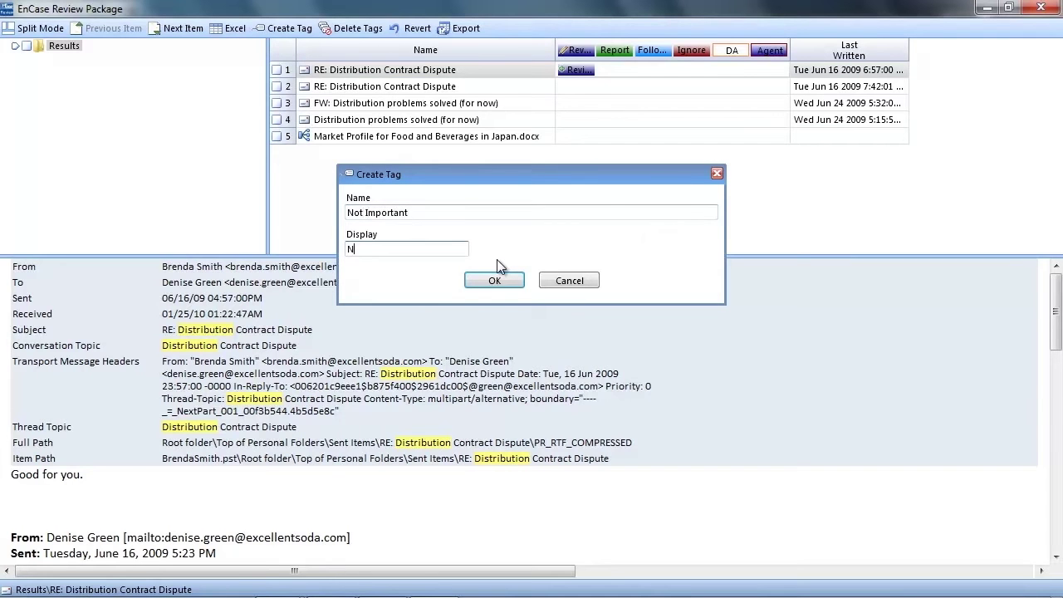
pyautogui.write('o')
pyautogui.click(472, 283)
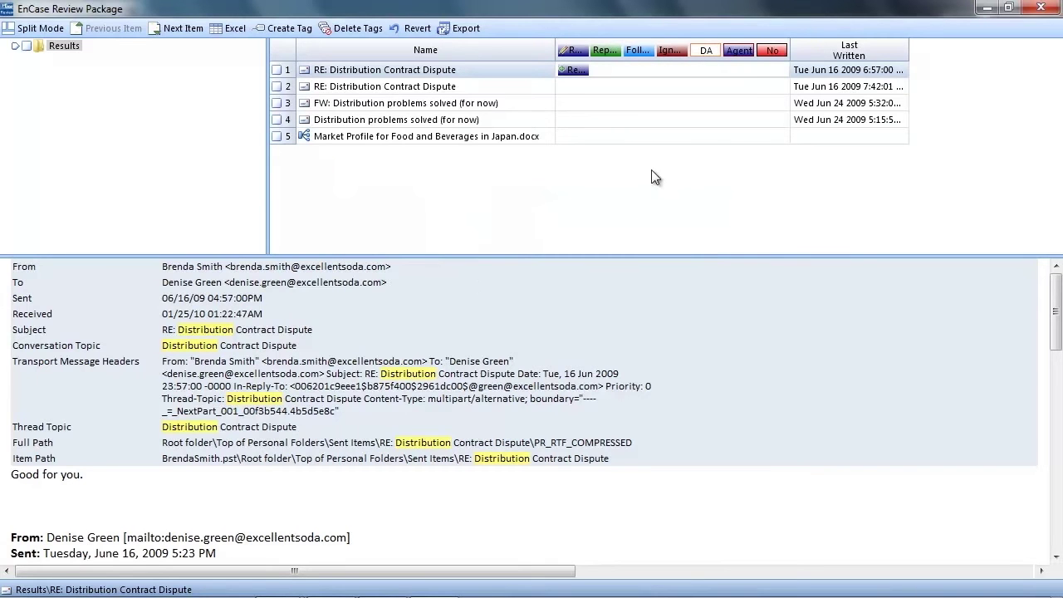
pyautogui.click(770, 106)
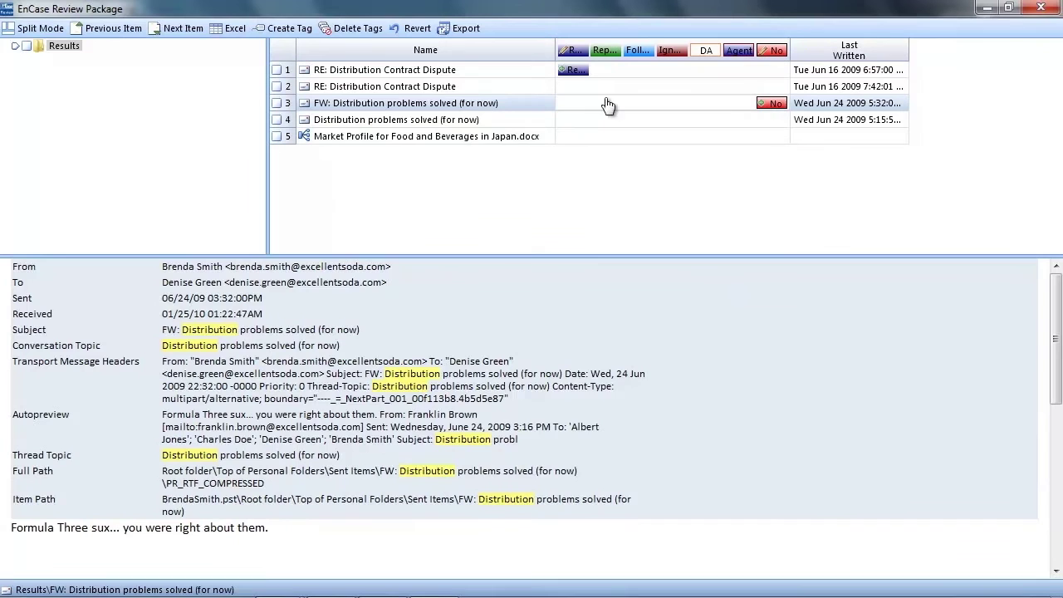
# View the original Market Profile document in Word through its link in the review package, and close it.
pyautogui.click(485, 138)
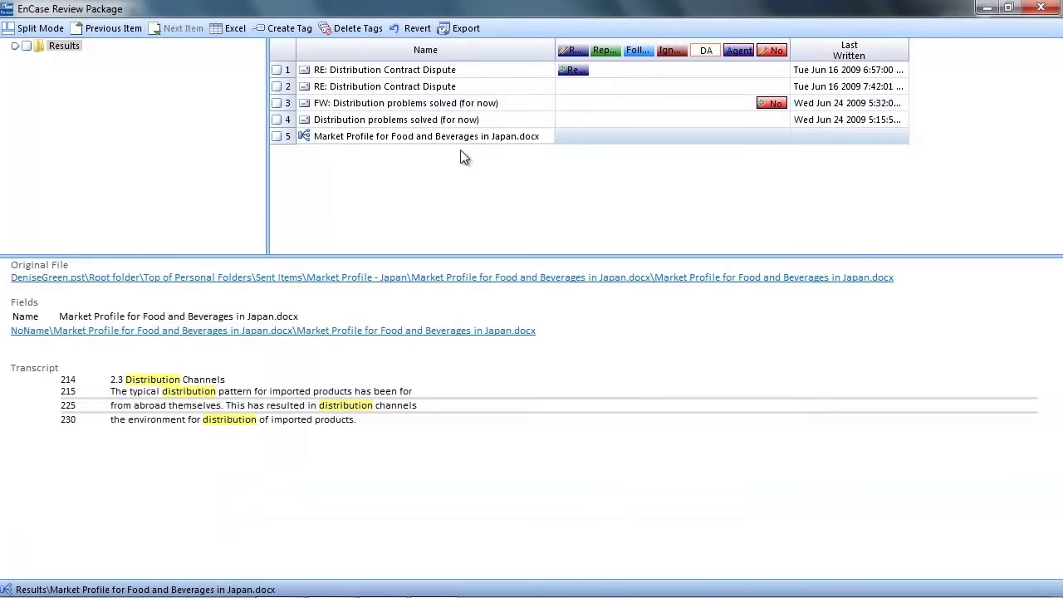
pyautogui.click(94, 340)
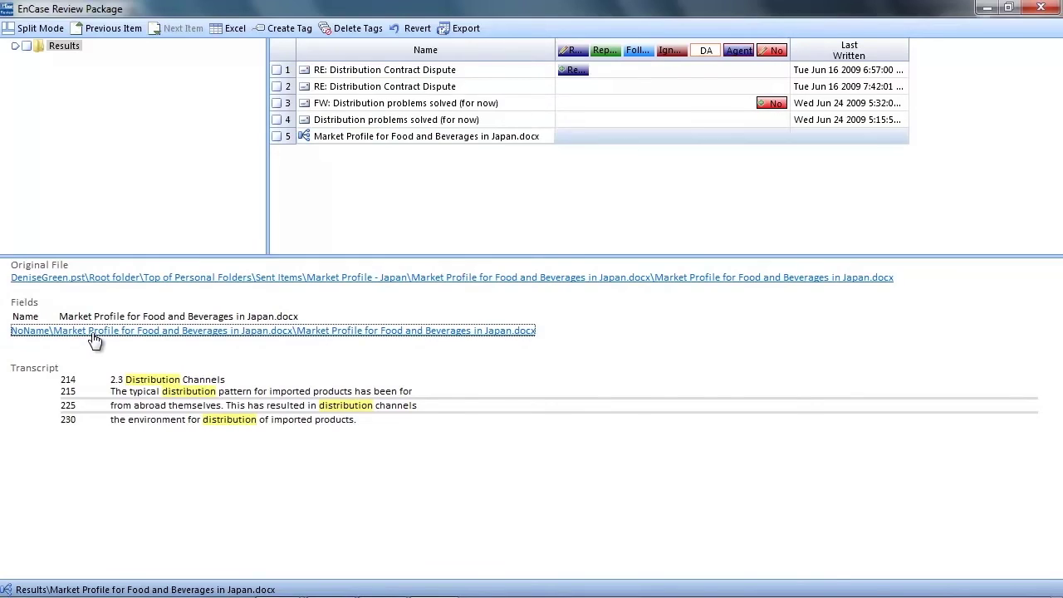
pyautogui.scroll(-1, 519, 349)
pyautogui.scroll(3, 519, 349)
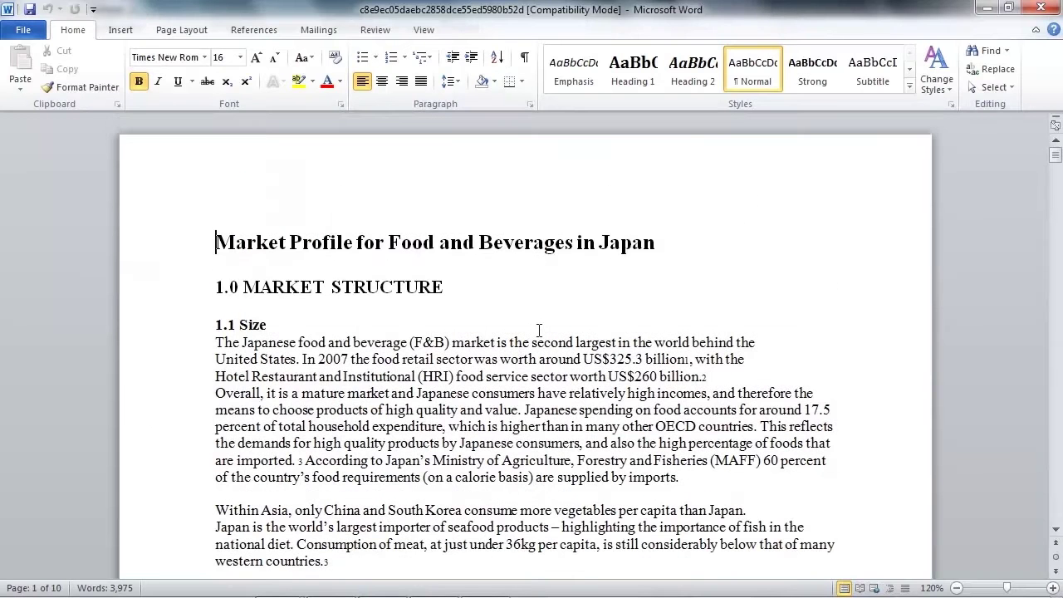
pyautogui.click(1045, 7)
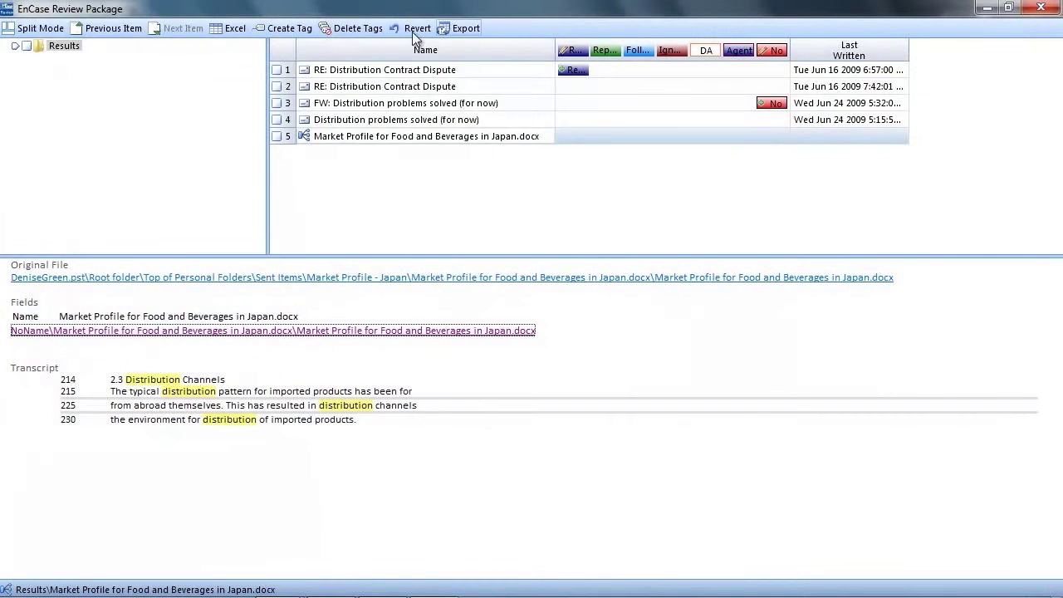
# Export the tagging with Commit Changes enabled to Export.EnReview on the desktop, and close the review package.
pyautogui.click(224, 27)
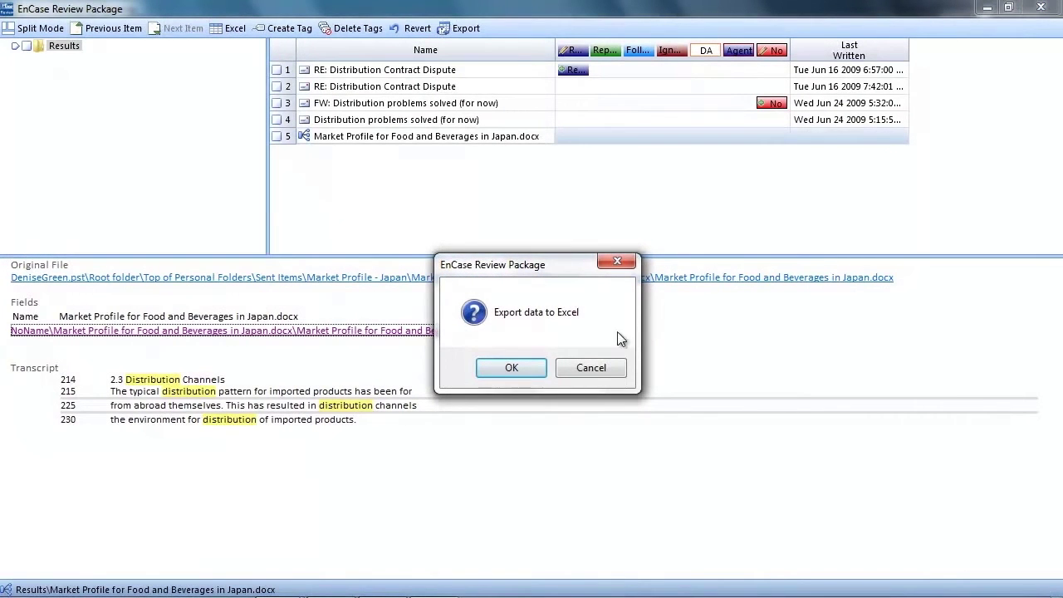
pyautogui.click(589, 374)
pyautogui.click(464, 32)
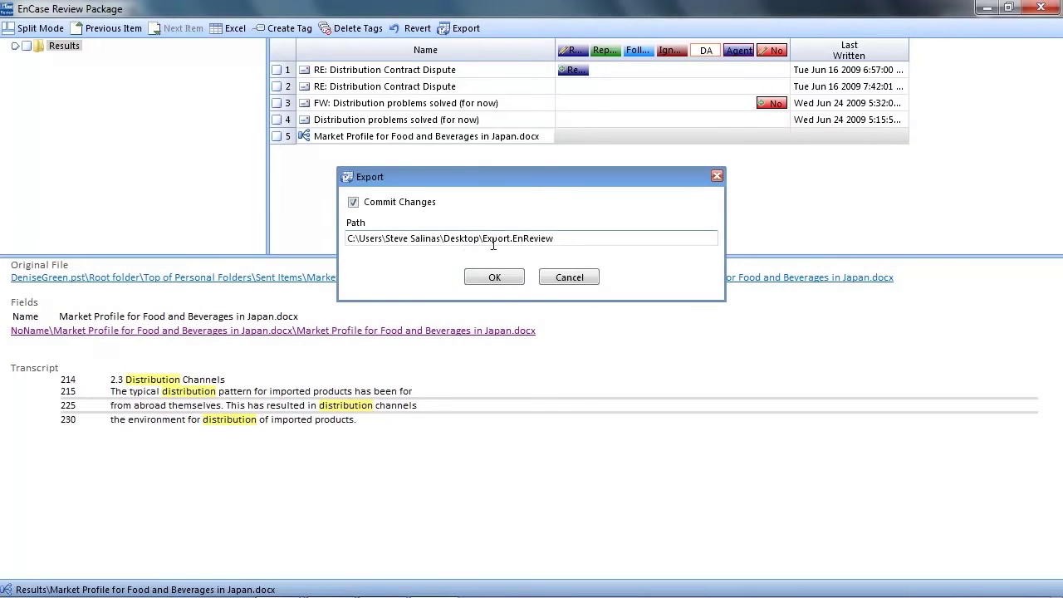
pyautogui.click(495, 276)
pyautogui.click(593, 371)
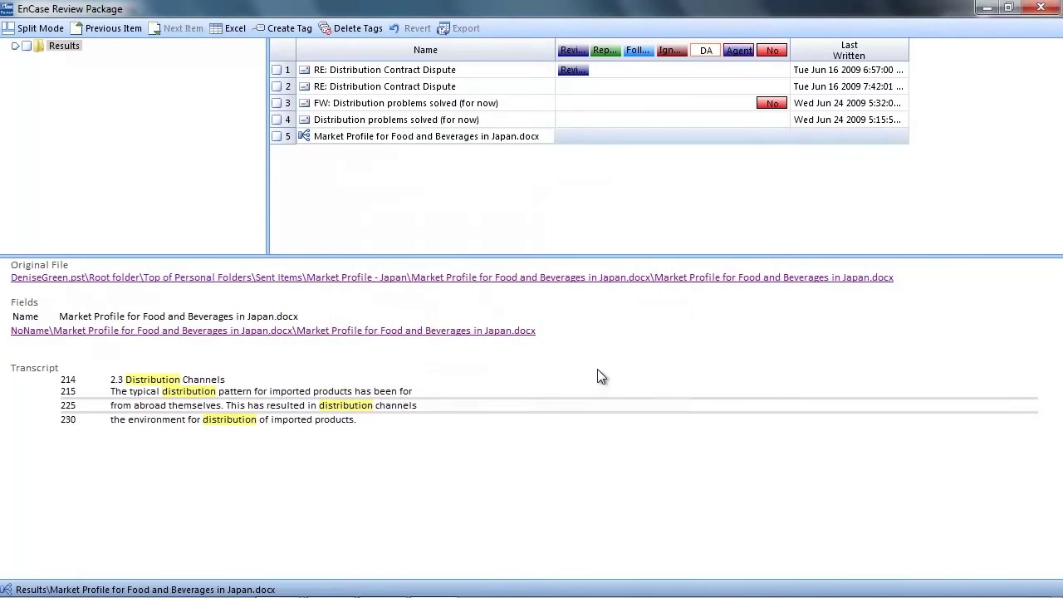
pyautogui.click(1043, 7)
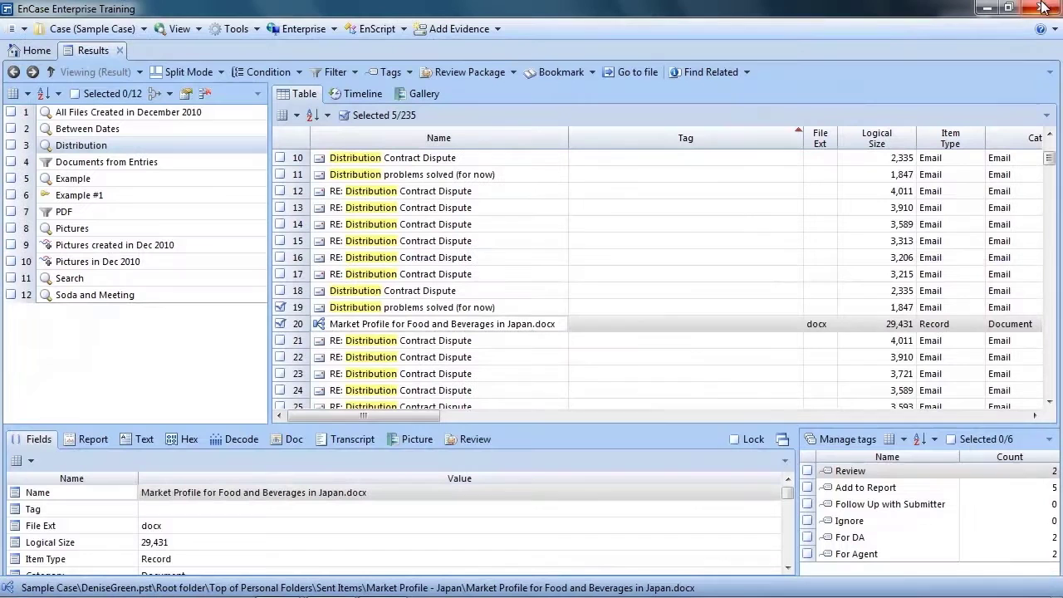
# Import Export.EnReview from the desktop with the Review and Not Important tags, and check the tagged emails in the Distribution results.
pyautogui.click(480, 72)
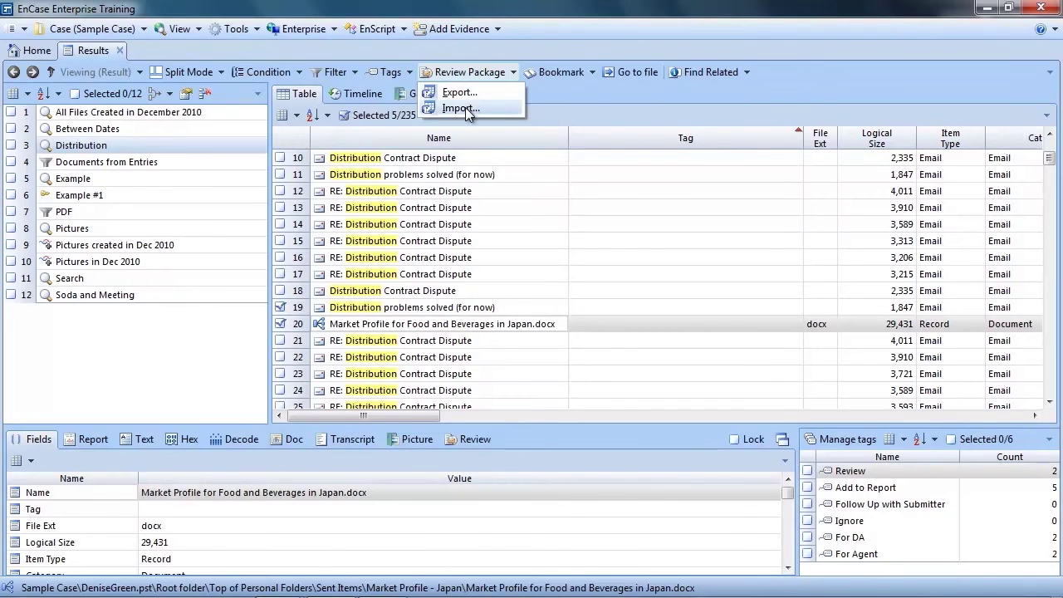
pyautogui.click(465, 107)
pyautogui.click(404, 162)
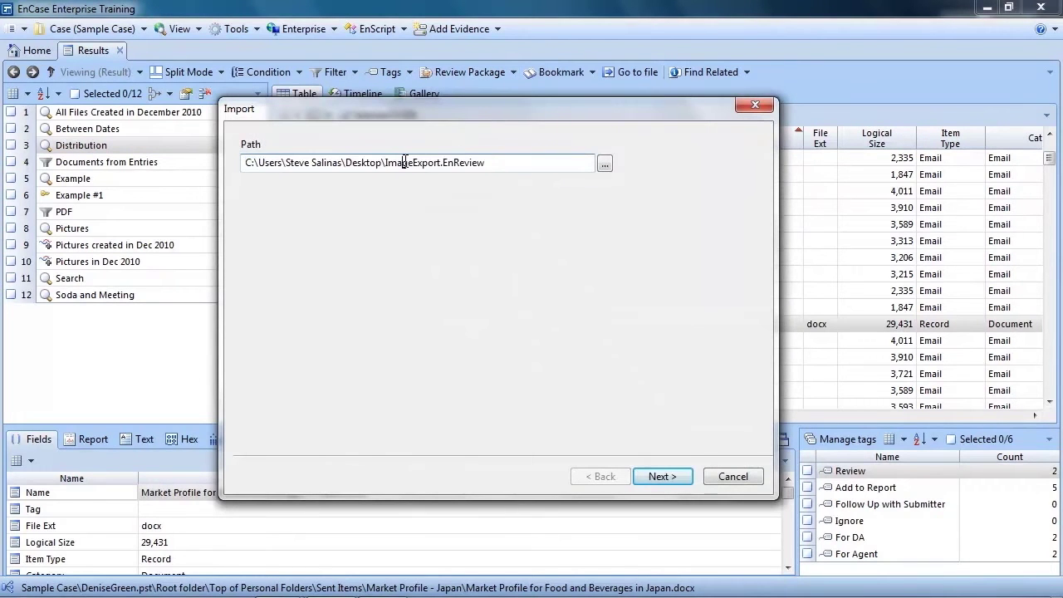
pyautogui.moveTo(385, 162); pyautogui.dragTo(413, 162)
pyautogui.press('Delete')
pyautogui.click(661, 477)
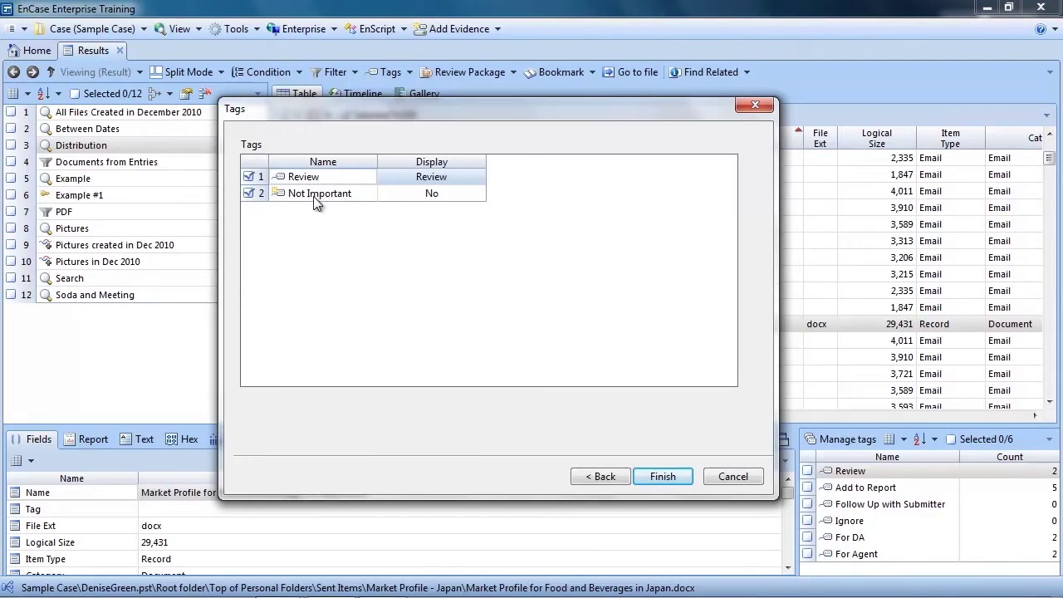
pyautogui.click(669, 477)
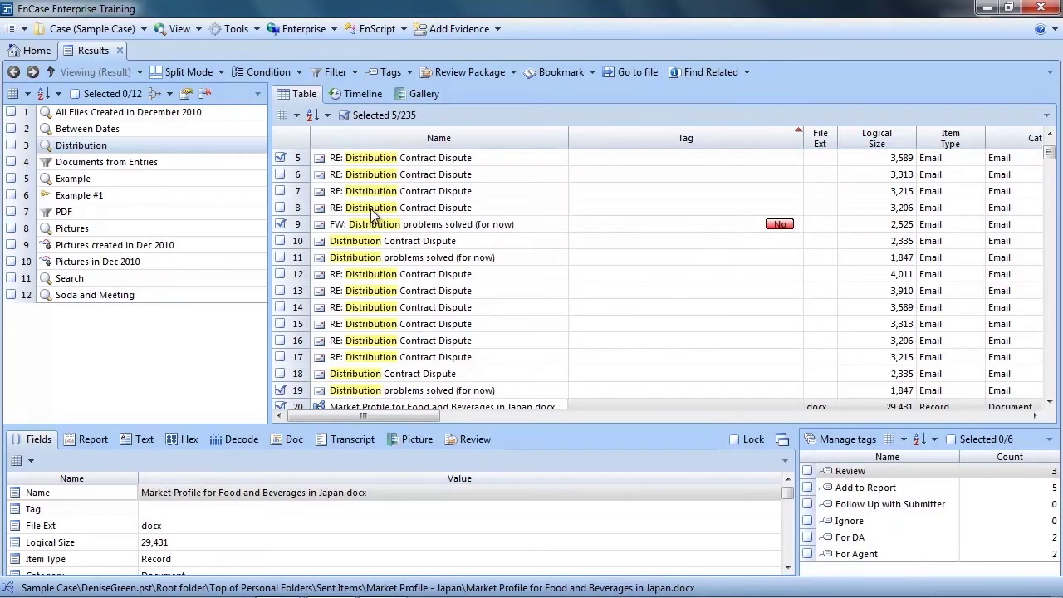
pyautogui.click(1049, 134)
pyautogui.click(1049, 134)
pyautogui.click(1049, 134)
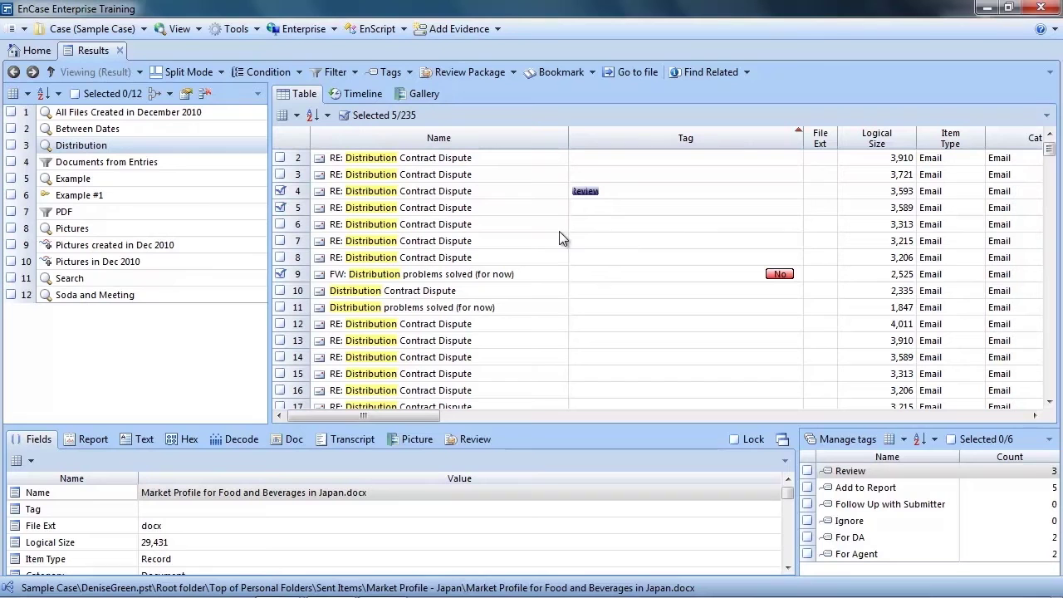
# Close the search results, open the case reports and look over the Examination Report's template structure.
pyautogui.click(120, 51)
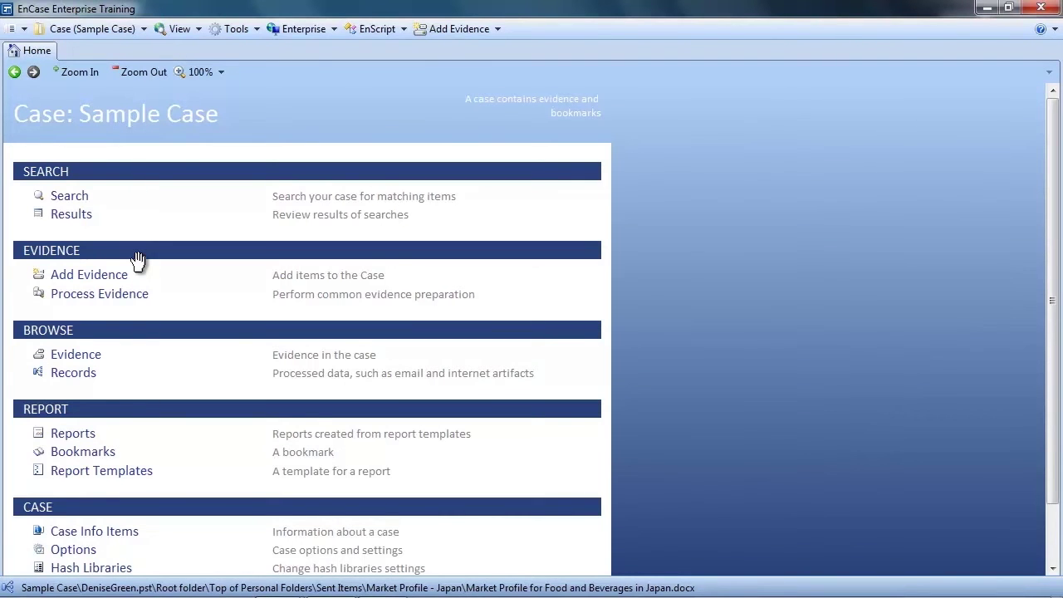
pyautogui.click(74, 436)
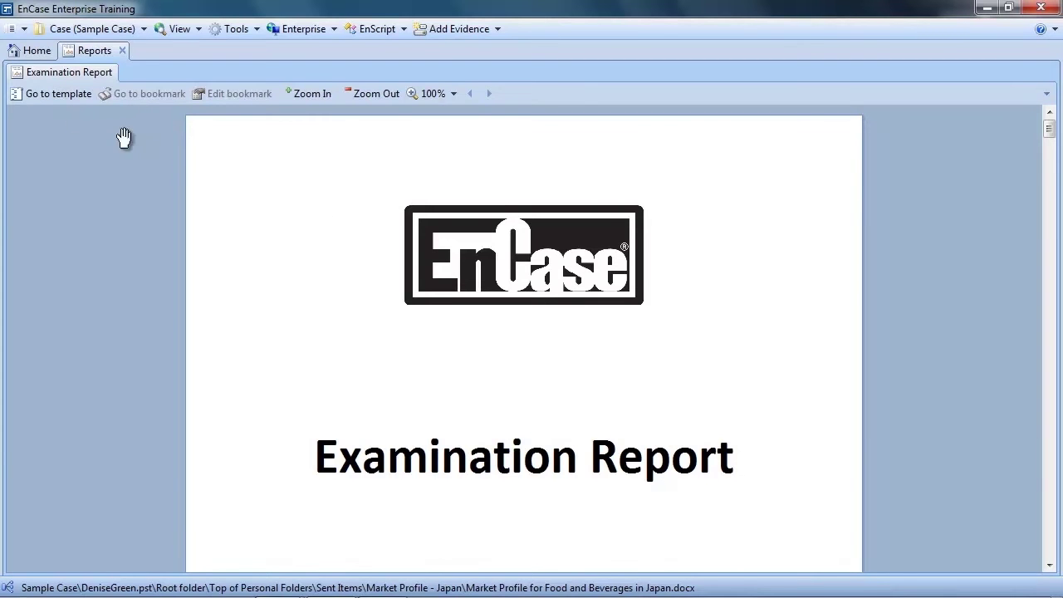
pyautogui.click(50, 93)
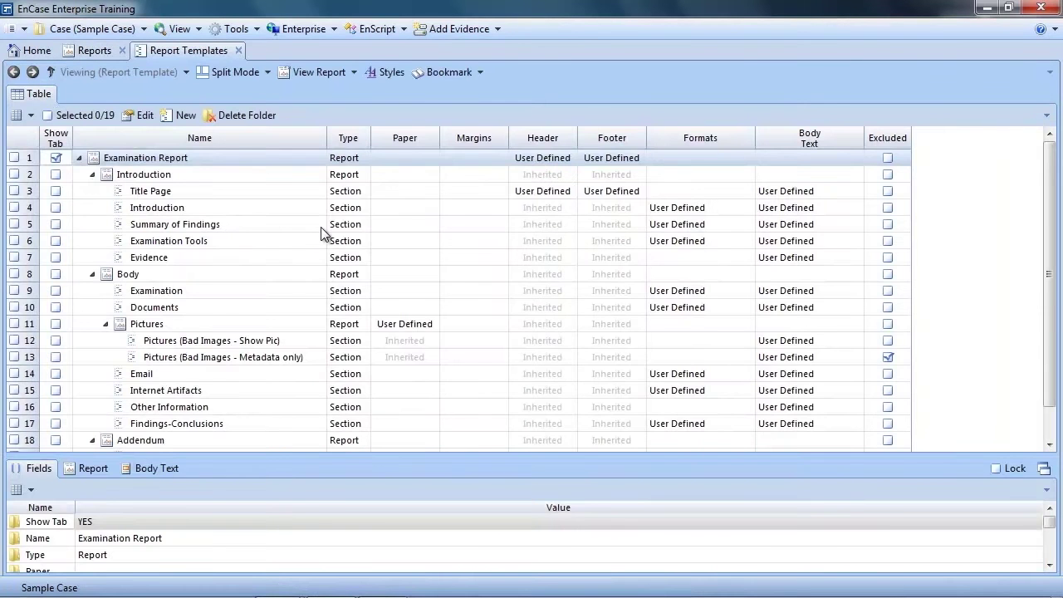
pyautogui.scroll(-2, 322, 231)
pyautogui.scroll(2, 321, 227)
# Examine the generated Examination Report from the case information through Documents of Interest, and return to its template.
pyautogui.click(321, 73)
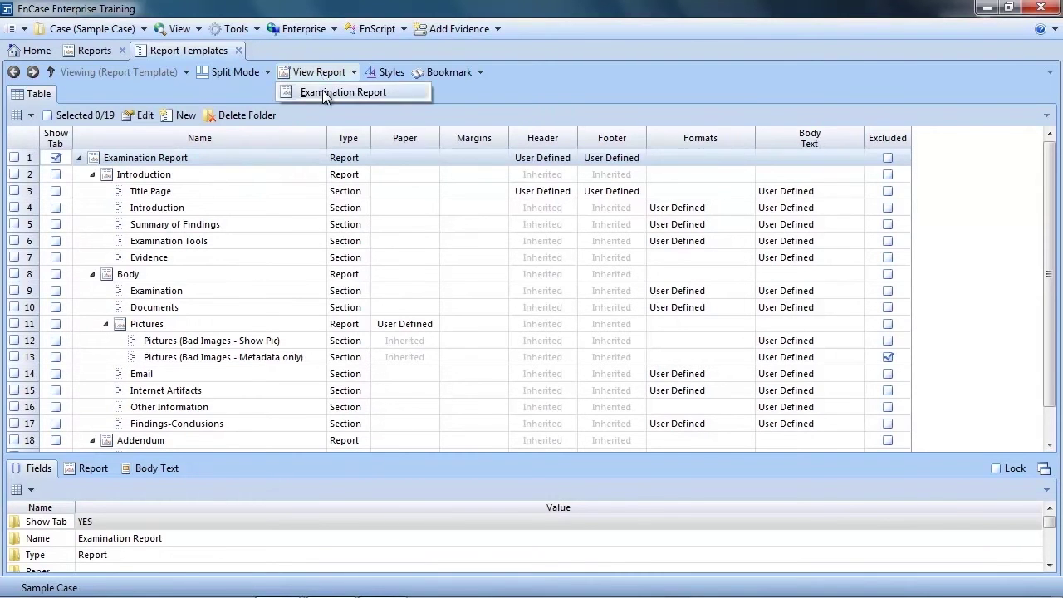
pyautogui.click(324, 92)
pyautogui.scroll(-5, 323, 286)
pyautogui.scroll(-10, 323, 286)
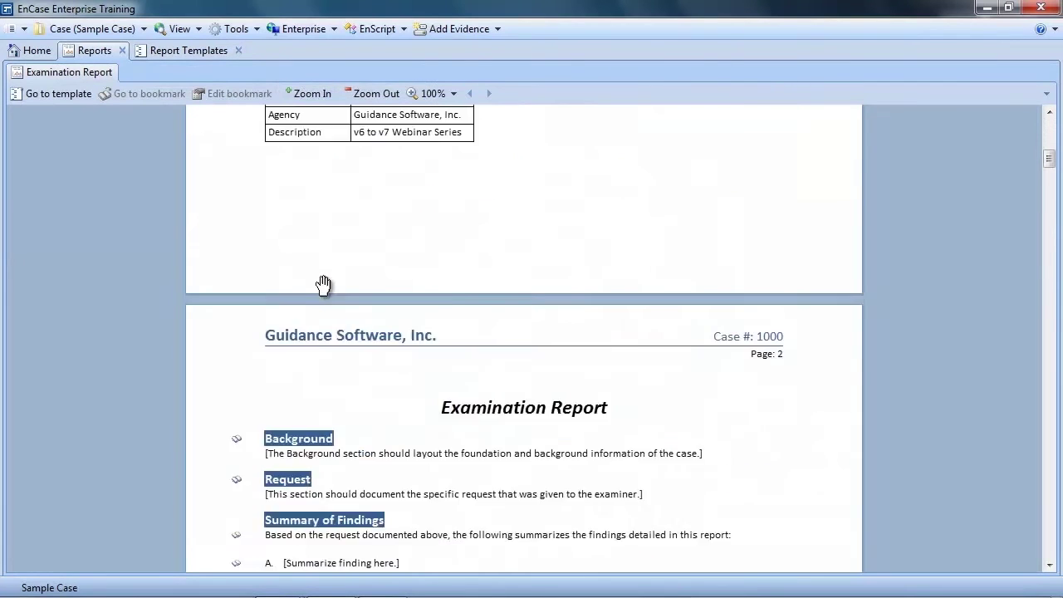
pyautogui.scroll(-15, 323, 286)
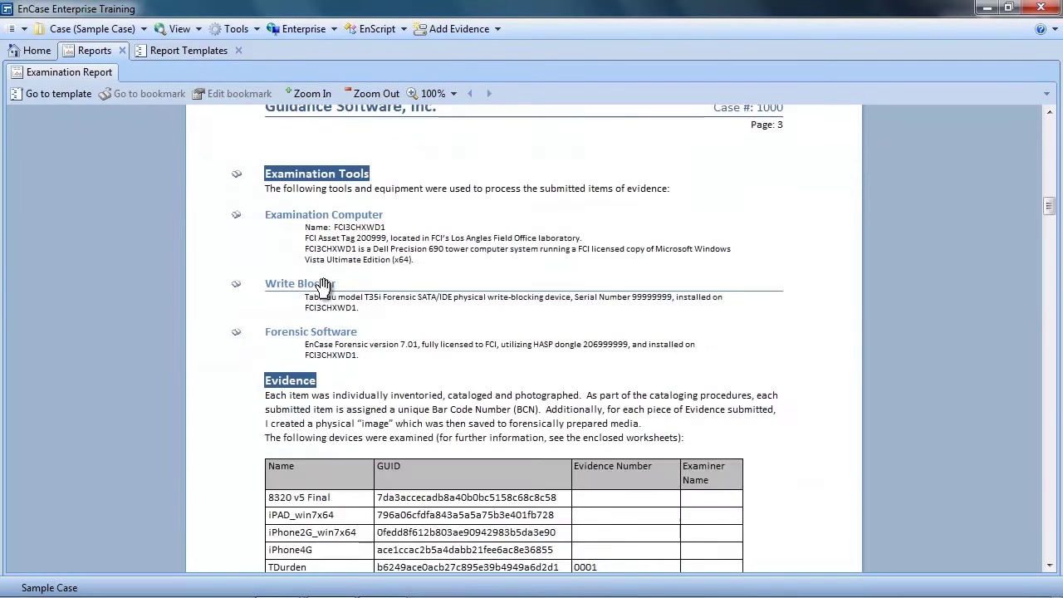
pyautogui.scroll(-15, 323, 286)
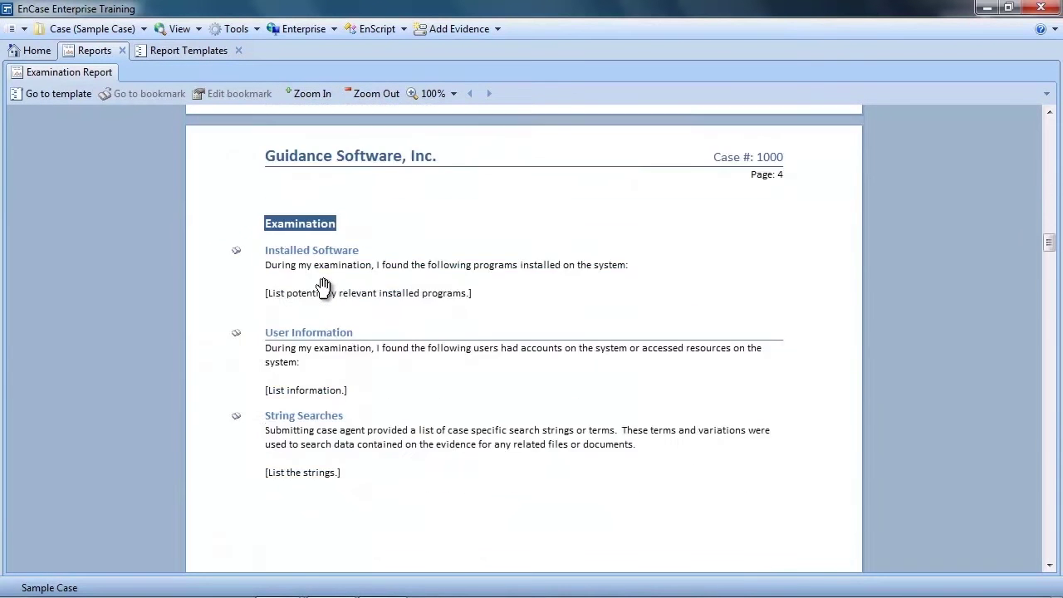
pyautogui.scroll(-15, 323, 286)
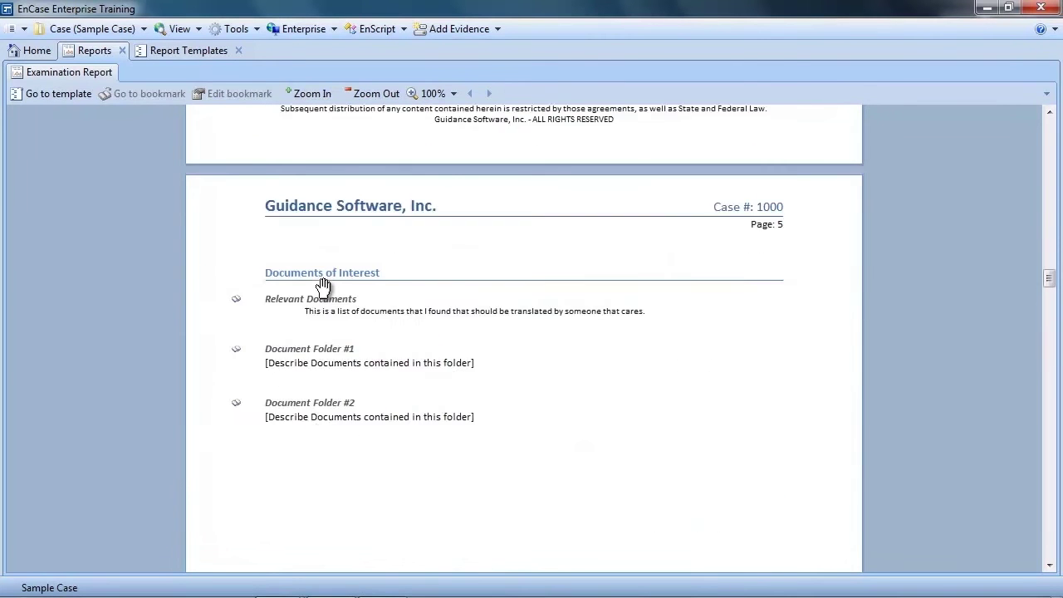
pyautogui.scroll(15, 324, 286)
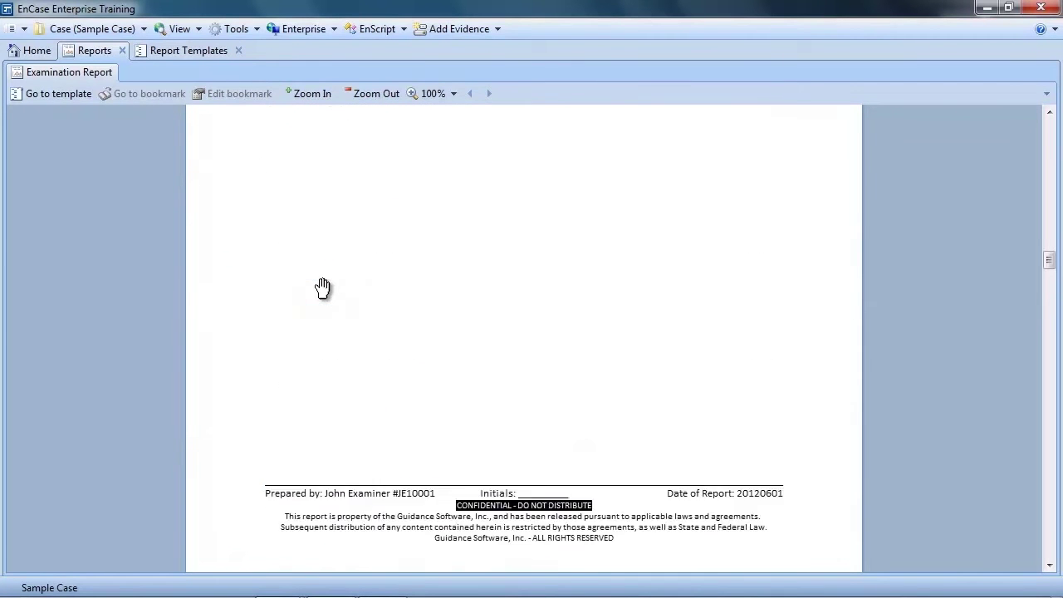
pyautogui.scroll(-5, 323, 287)
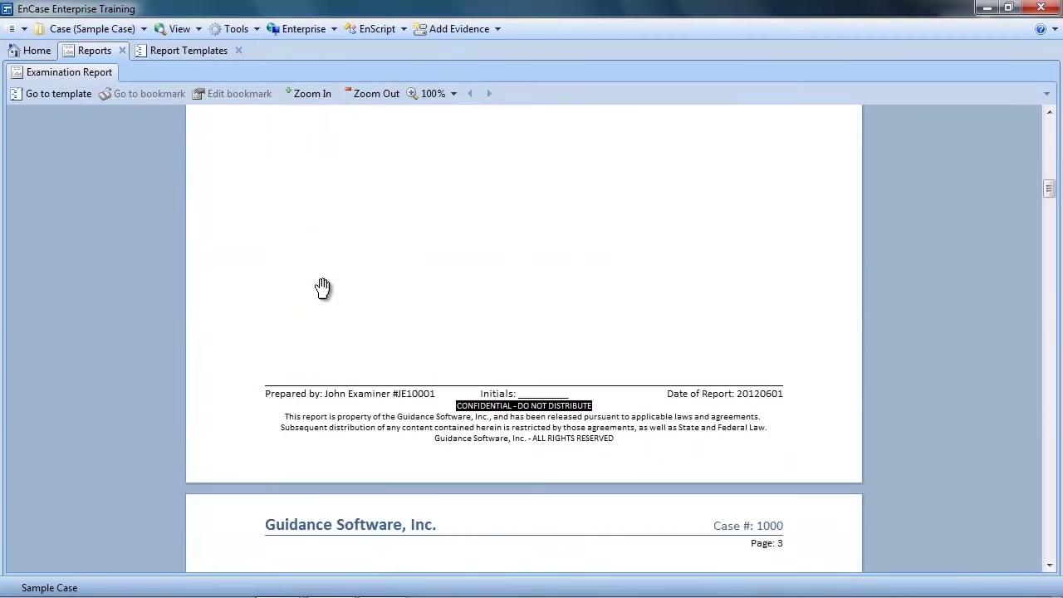
pyautogui.scroll(10, 323, 287)
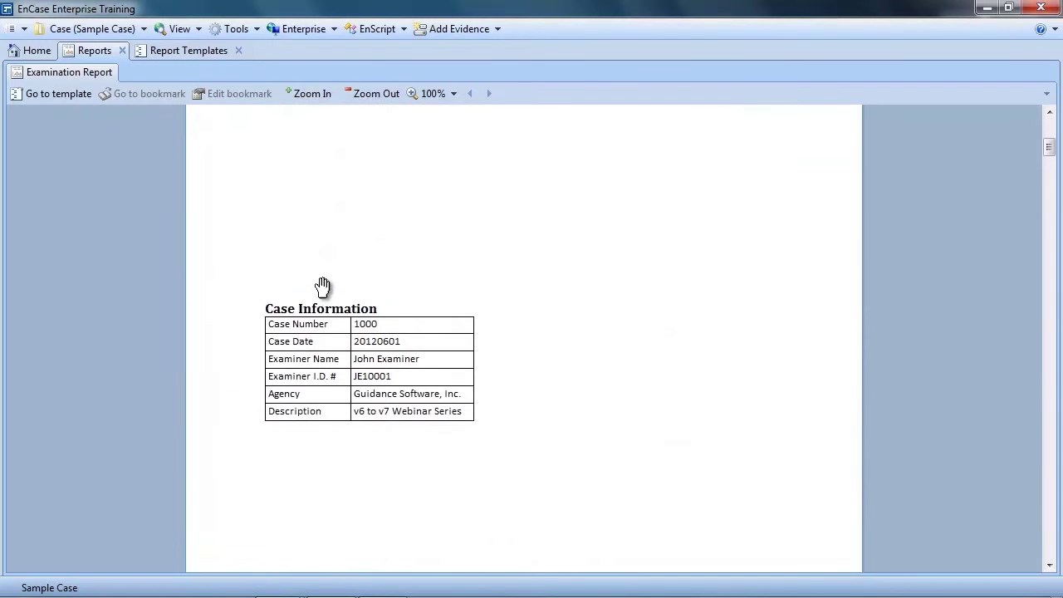
pyautogui.click(54, 90)
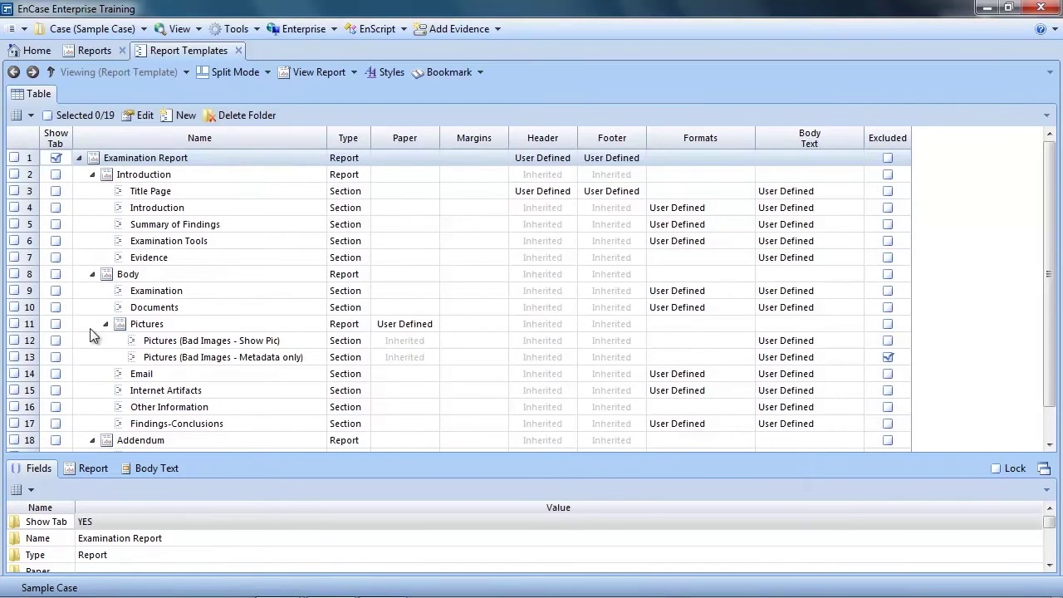
# Switch to Windows Explorer and look in the user's Documents\EnCase\Template folder for saved case templates.
pyautogui.click(24, 593)
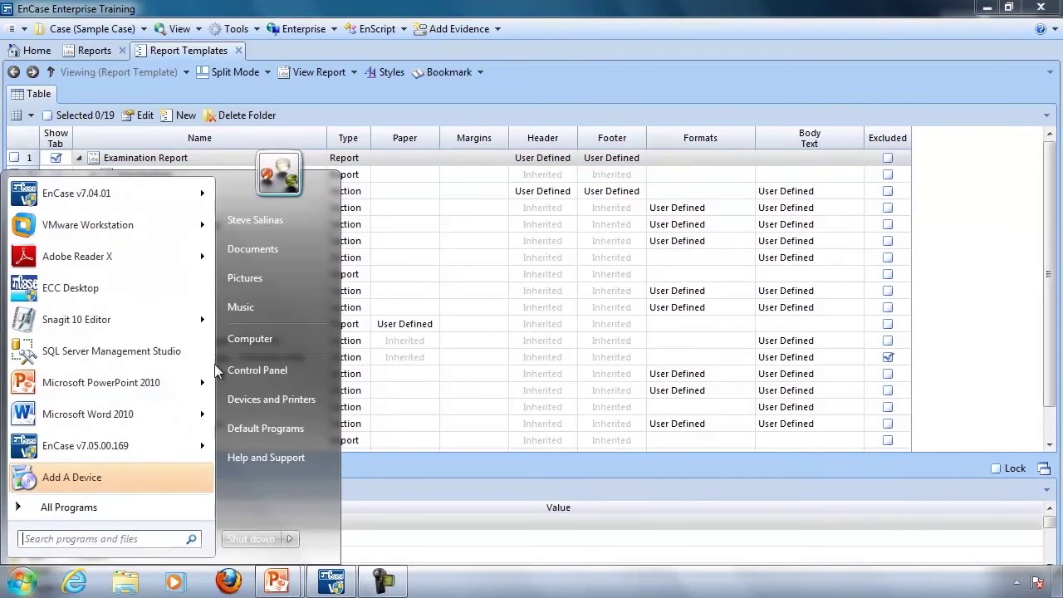
pyautogui.click(255, 259)
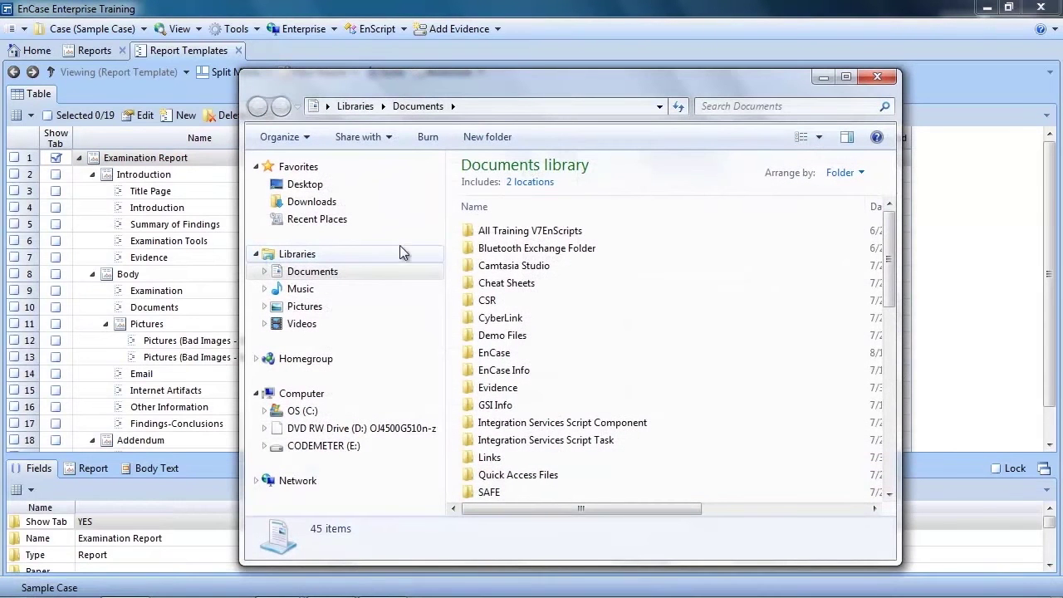
pyautogui.doubleClick(495, 353)
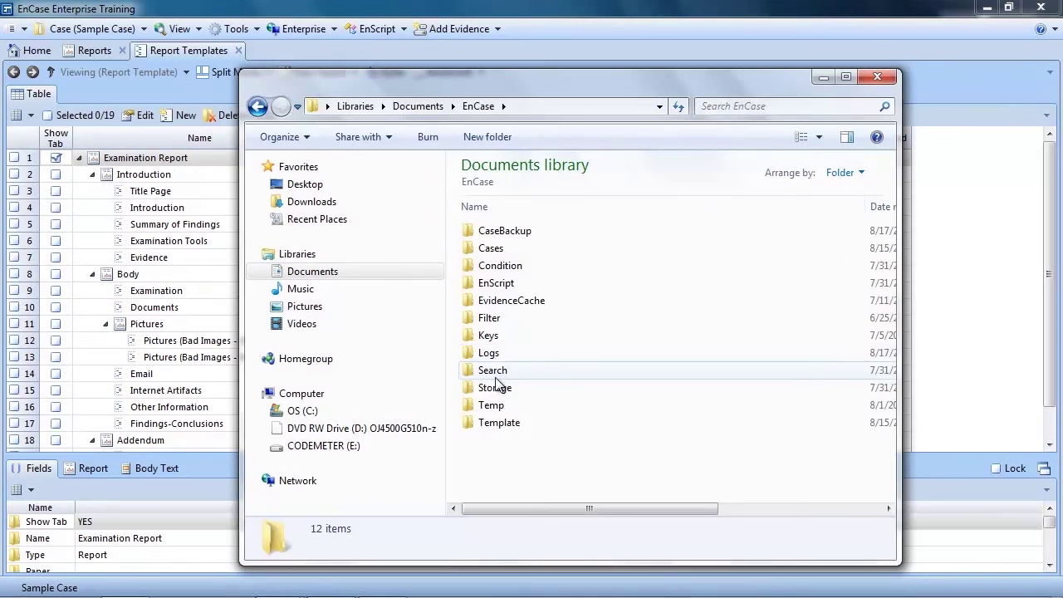
pyautogui.doubleClick(498, 423)
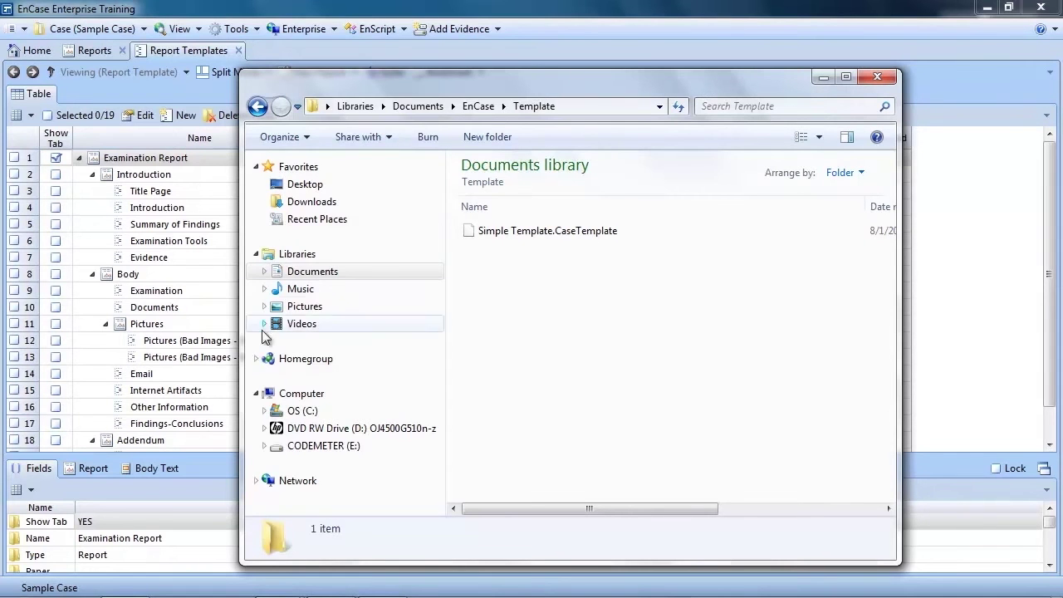
# Browse to C:\Program Files\EnCase7\Template to view the case templates supplied with the program.
pyautogui.click(265, 410)
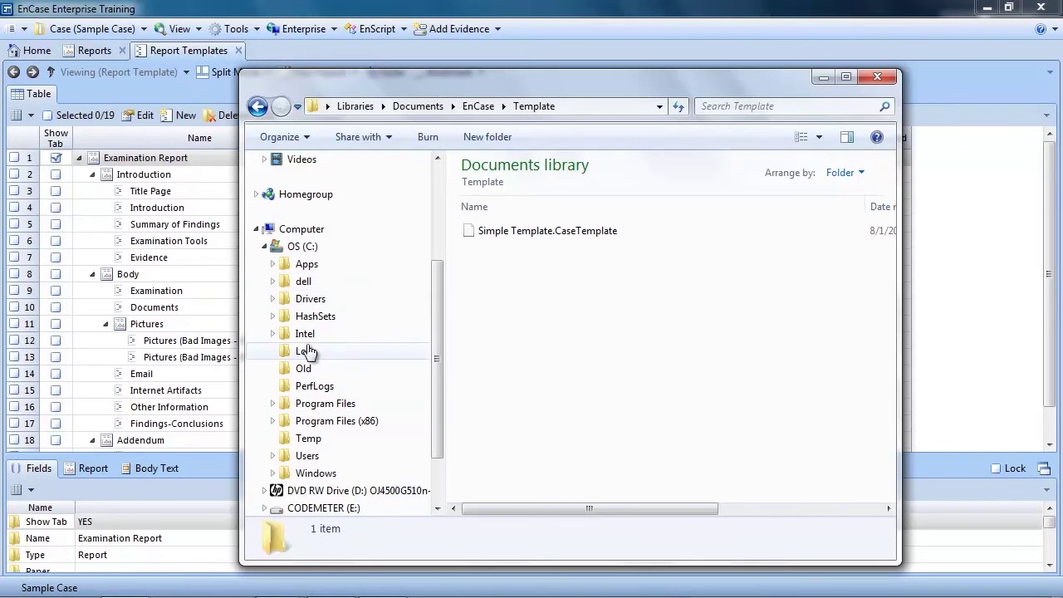
pyautogui.click(318, 405)
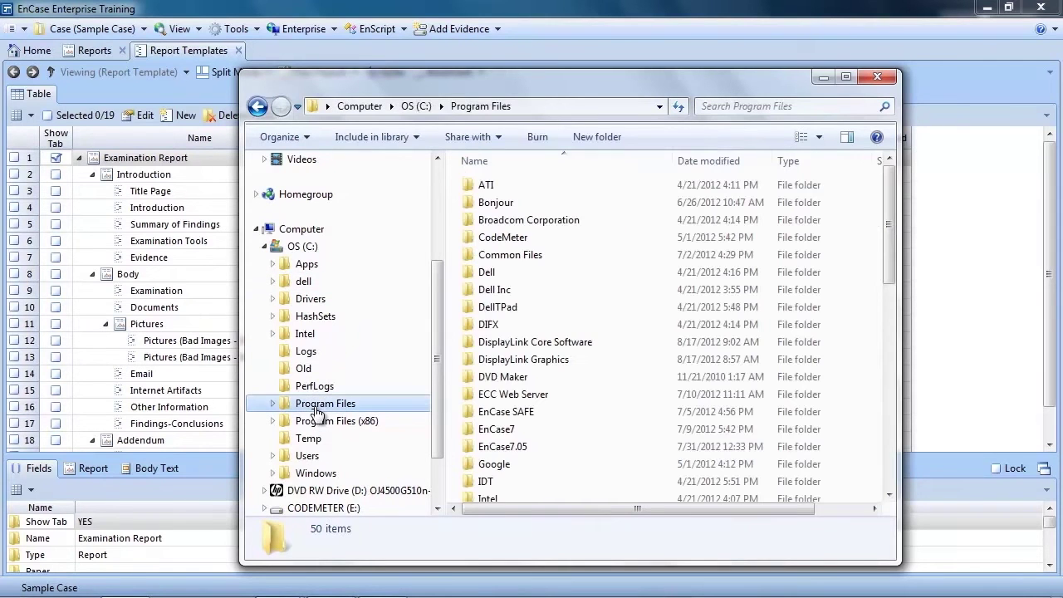
pyautogui.doubleClick(492, 429)
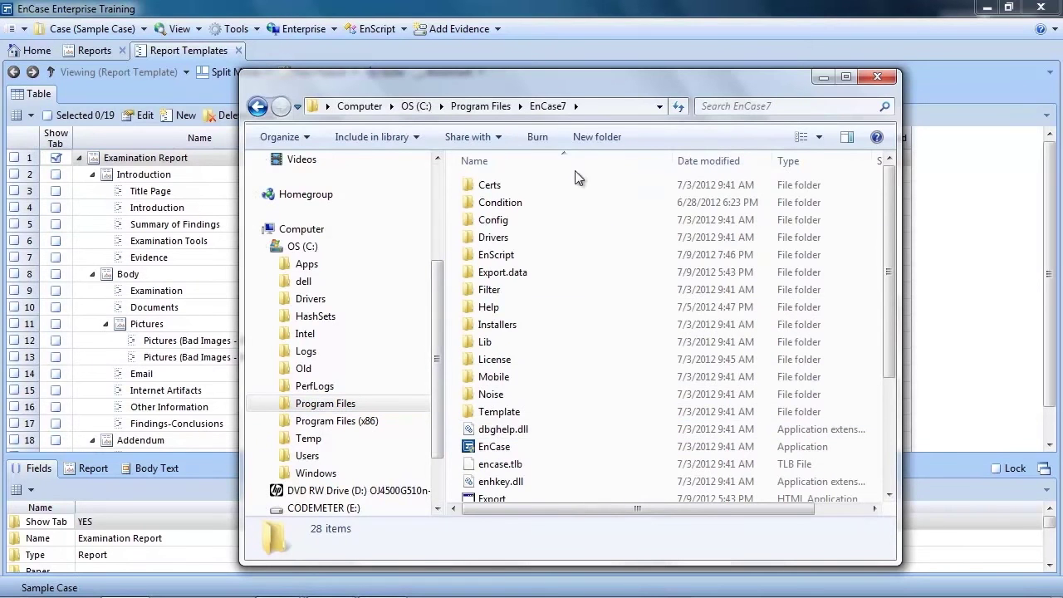
pyautogui.click(505, 413)
pyautogui.doubleClick(506, 415)
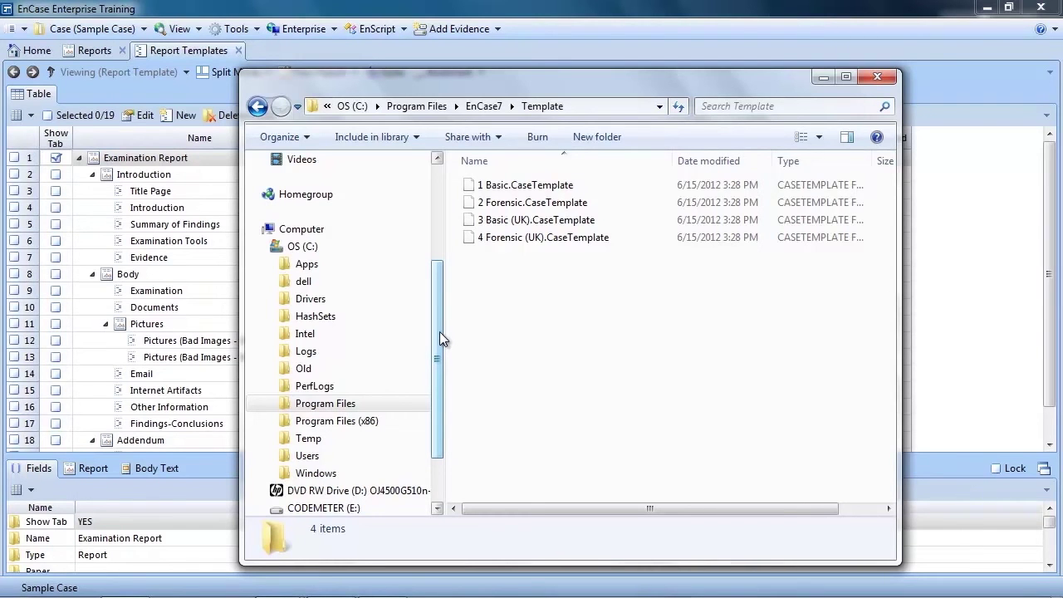
# Return to the Documents\EnCase\Template folder, show its full path, and close the file browser.
pyautogui.moveTo(440, 332); pyautogui.dragTo(455, 272)
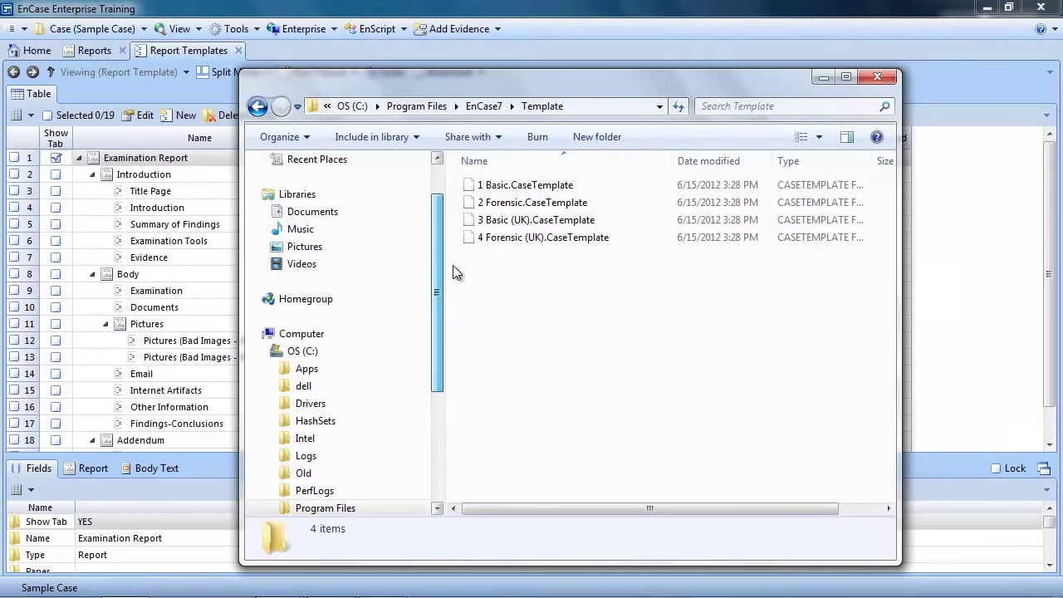
pyautogui.click(309, 214)
pyautogui.doubleClick(492, 352)
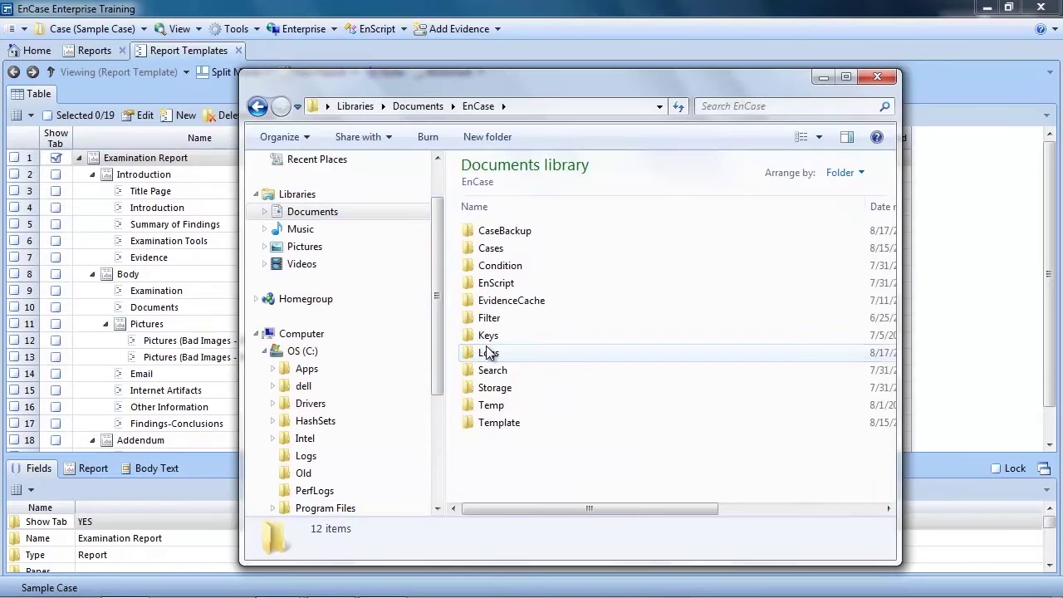
pyautogui.doubleClick(498, 421)
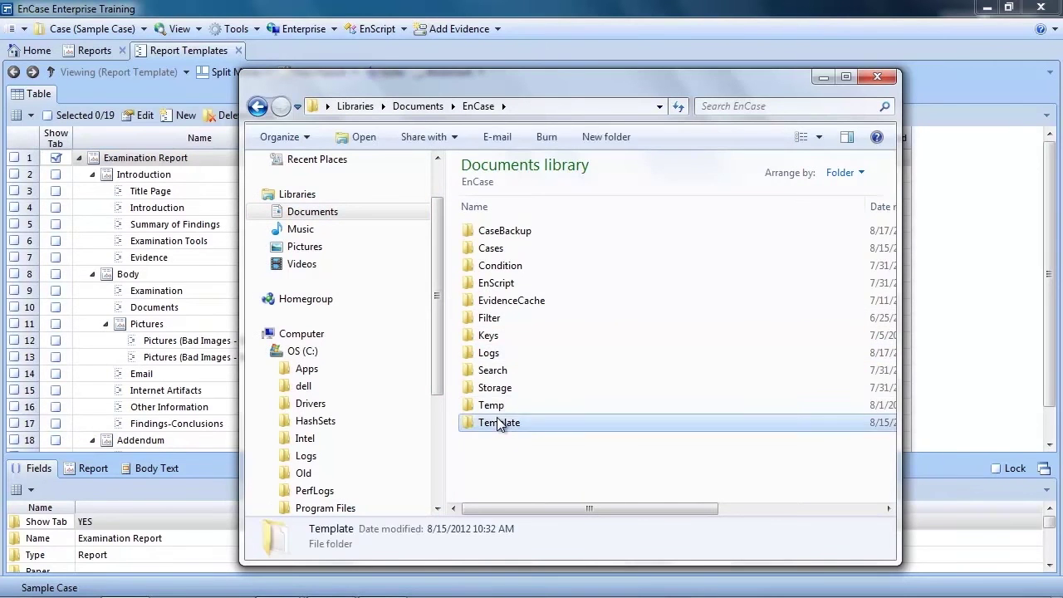
pyautogui.click(567, 108)
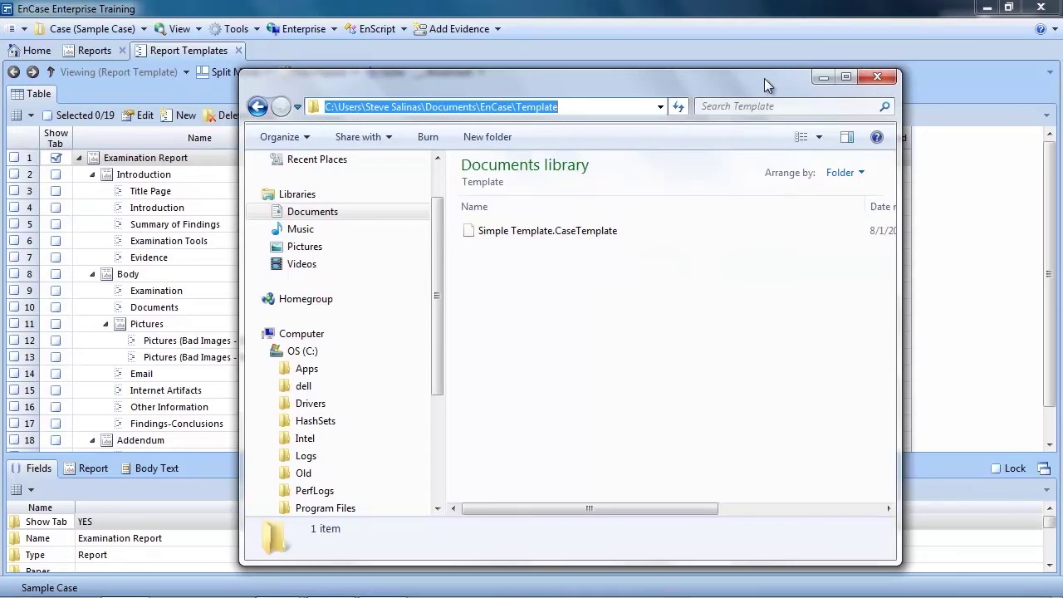
pyautogui.click(620, 112)
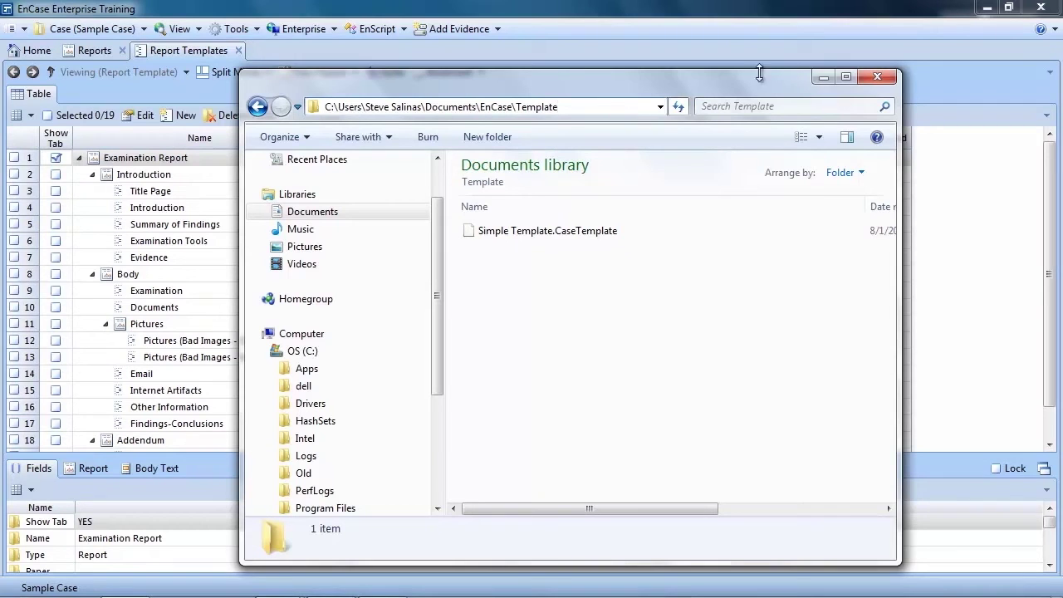
pyautogui.click(875, 78)
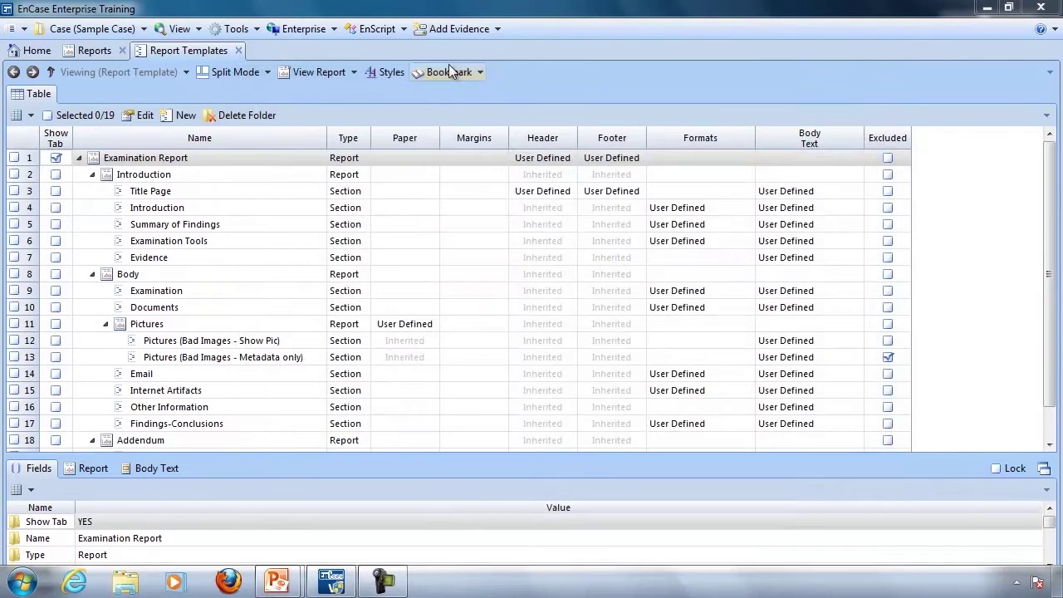
# Start a new case in EnCase named New Sample Case, based on Simple Template.
pyautogui.click(37, 50)
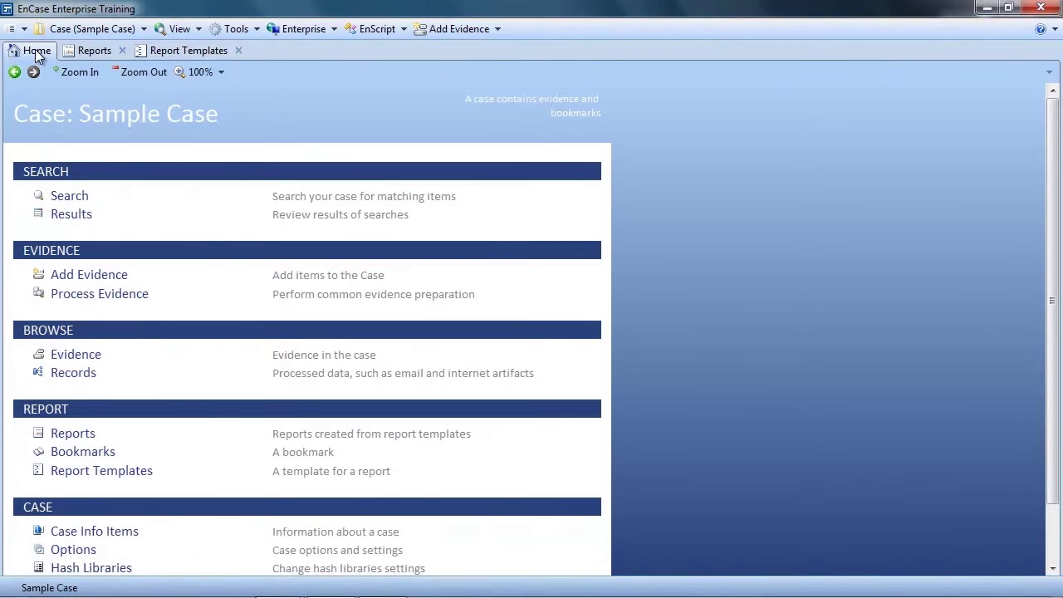
pyautogui.click(15, 72)
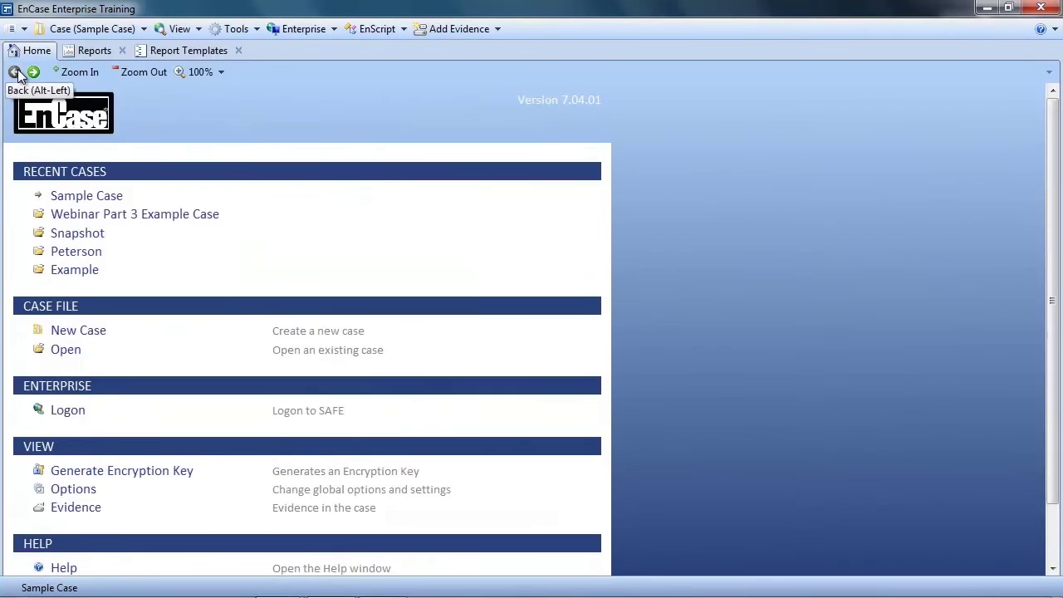
pyautogui.click(50, 29)
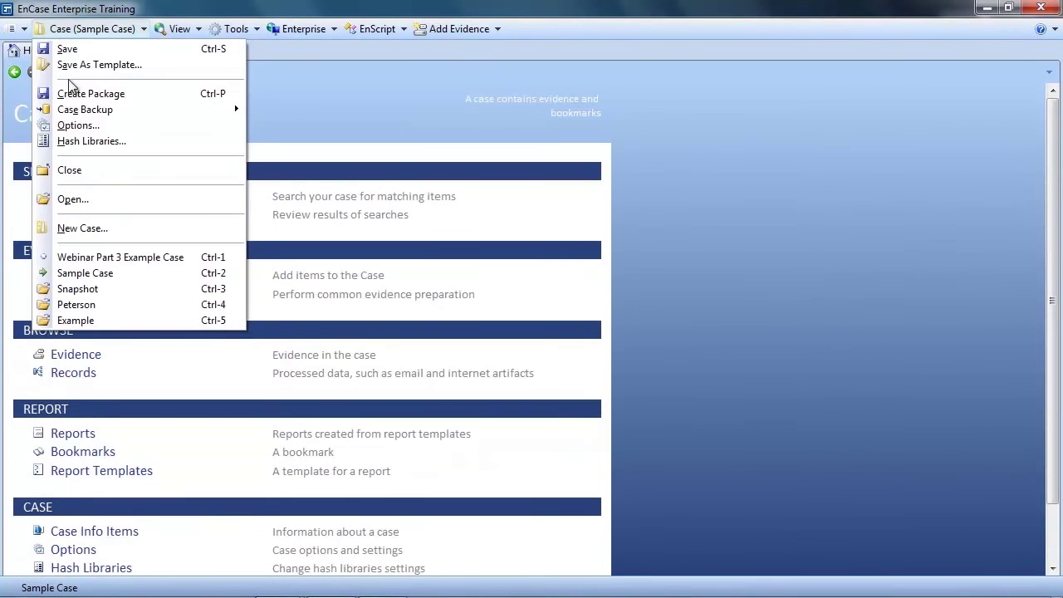
pyautogui.click(74, 228)
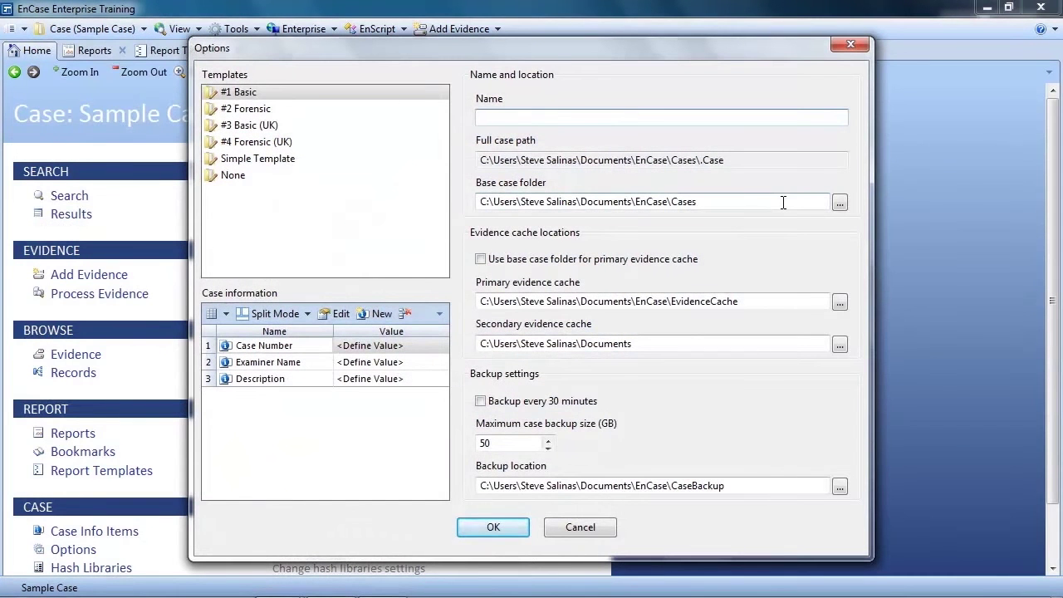
pyautogui.write('New Sample')
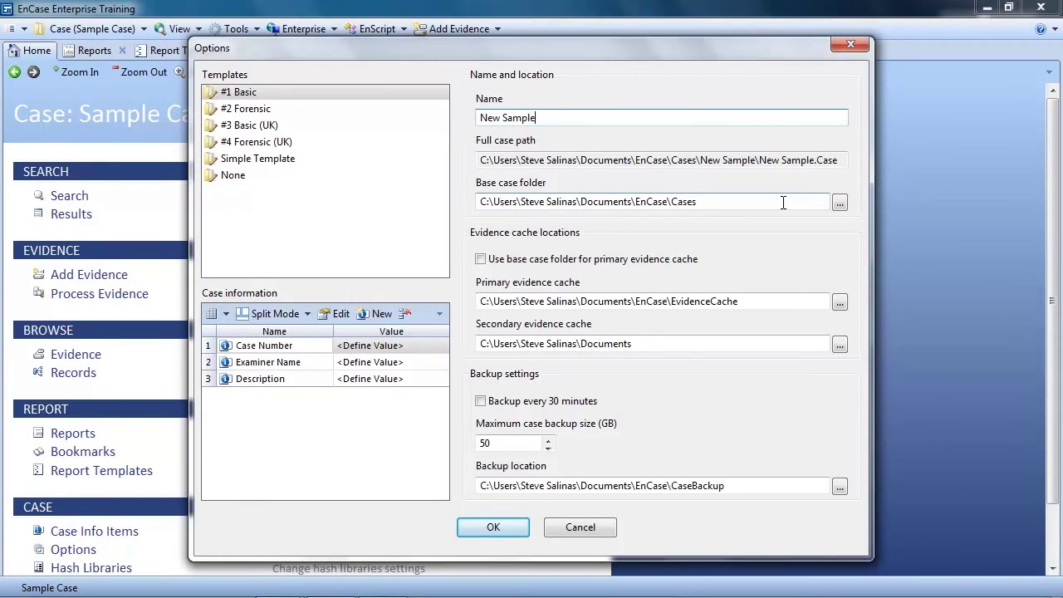
pyautogui.write(' Case')
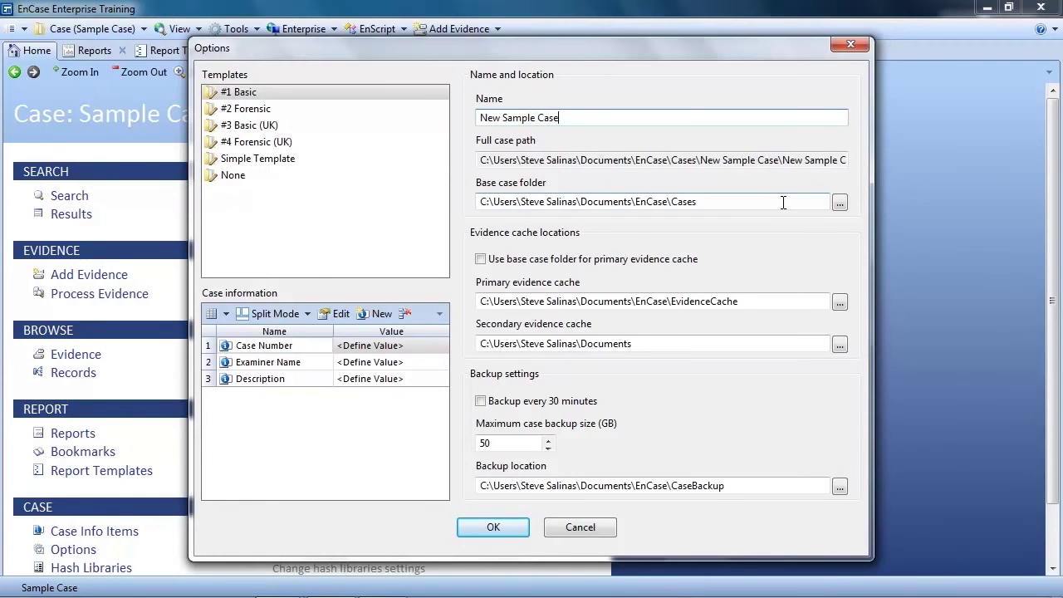
pyautogui.click(239, 162)
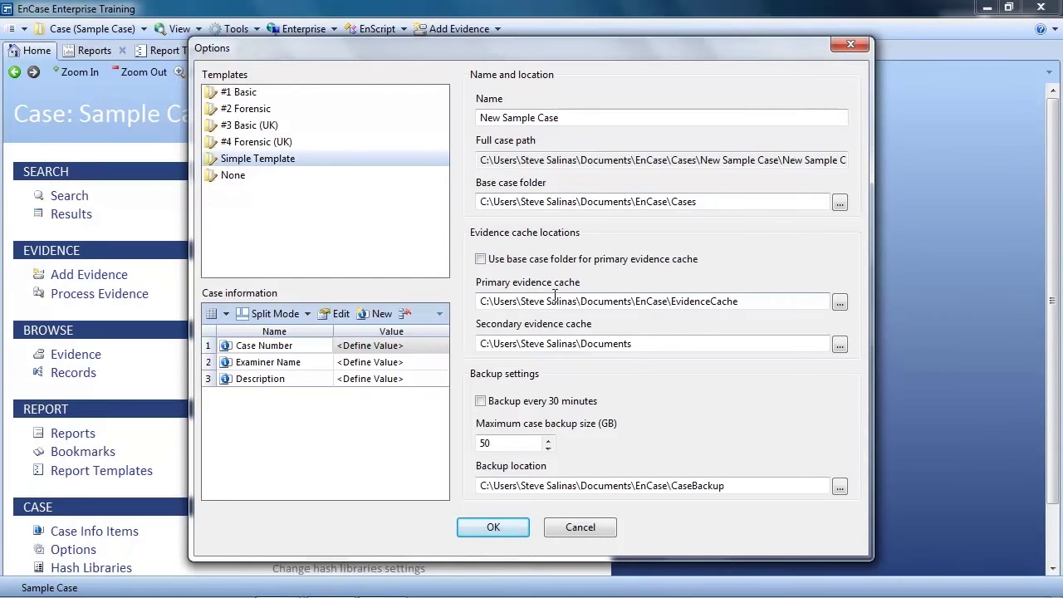
# Set the primary evidence cache to the EvidenceCache folder under Cases\Example, and create the new case.
pyautogui.click(840, 303)
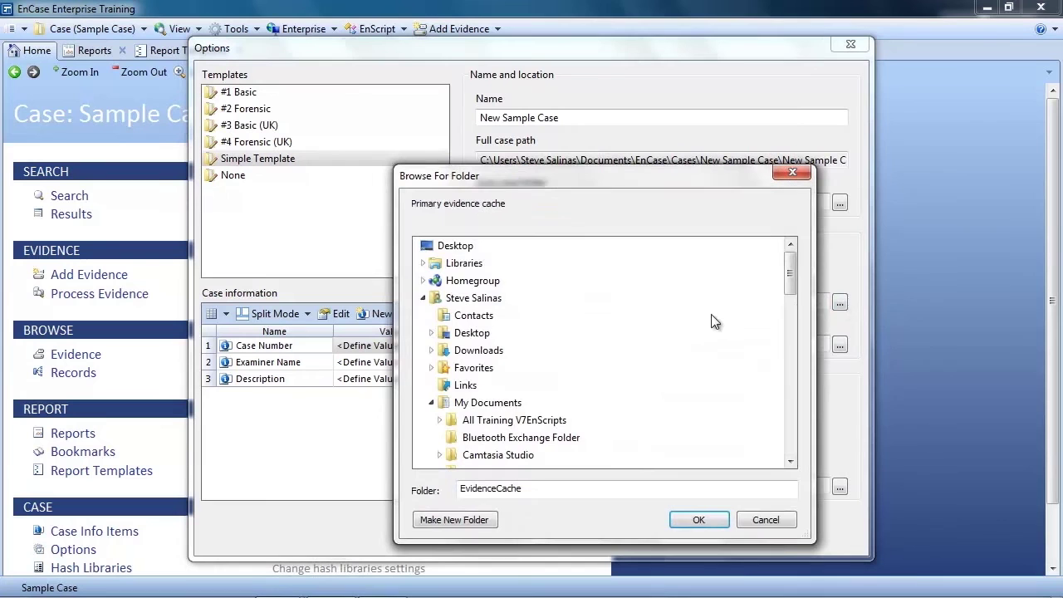
pyautogui.moveTo(787, 262); pyautogui.dragTo(791, 334)
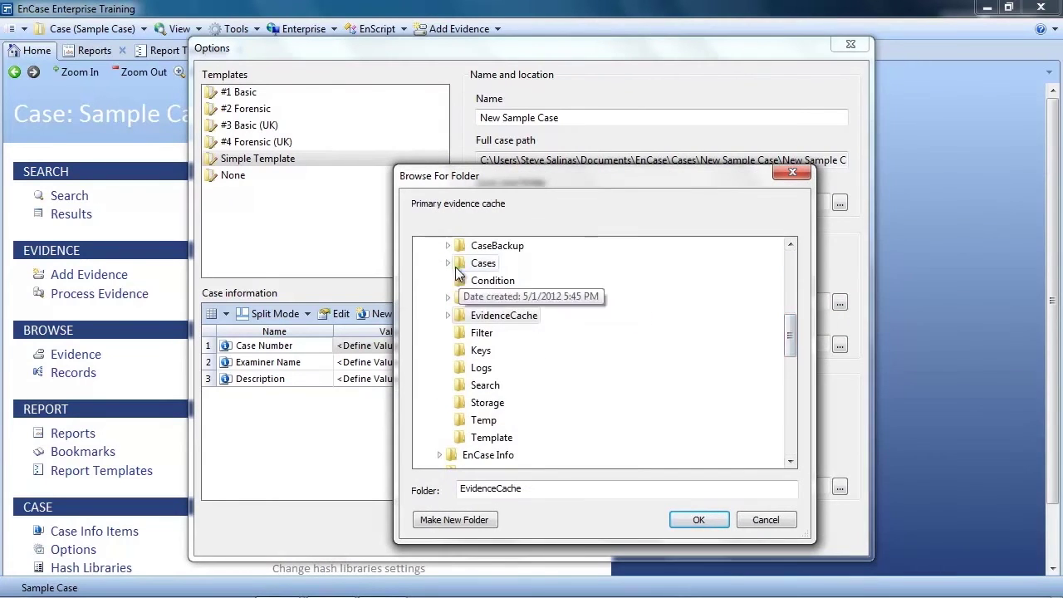
pyautogui.click(448, 263)
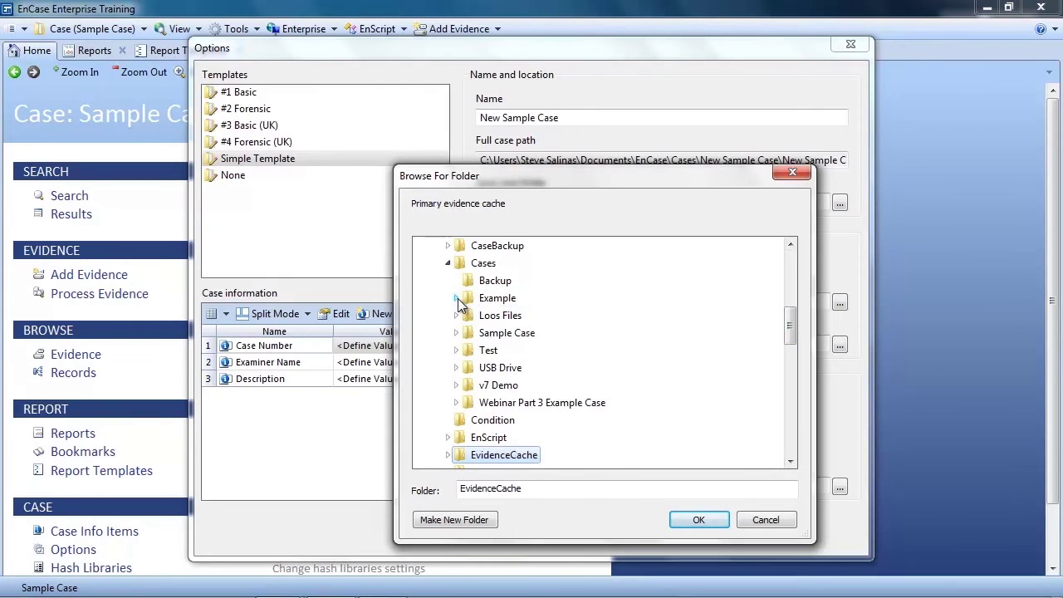
pyautogui.click(456, 297)
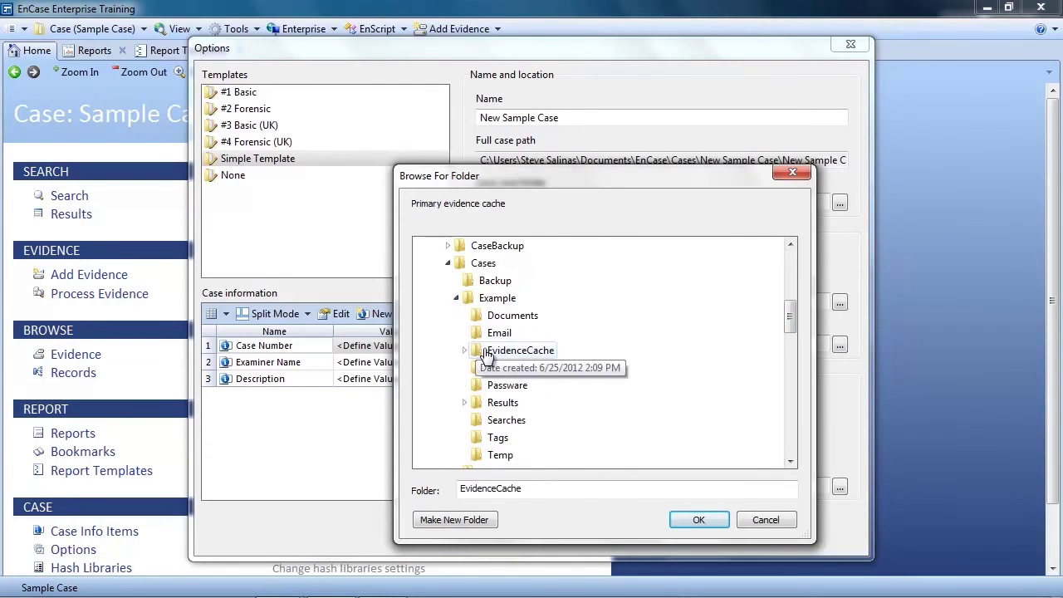
pyautogui.click(494, 351)
pyautogui.click(690, 522)
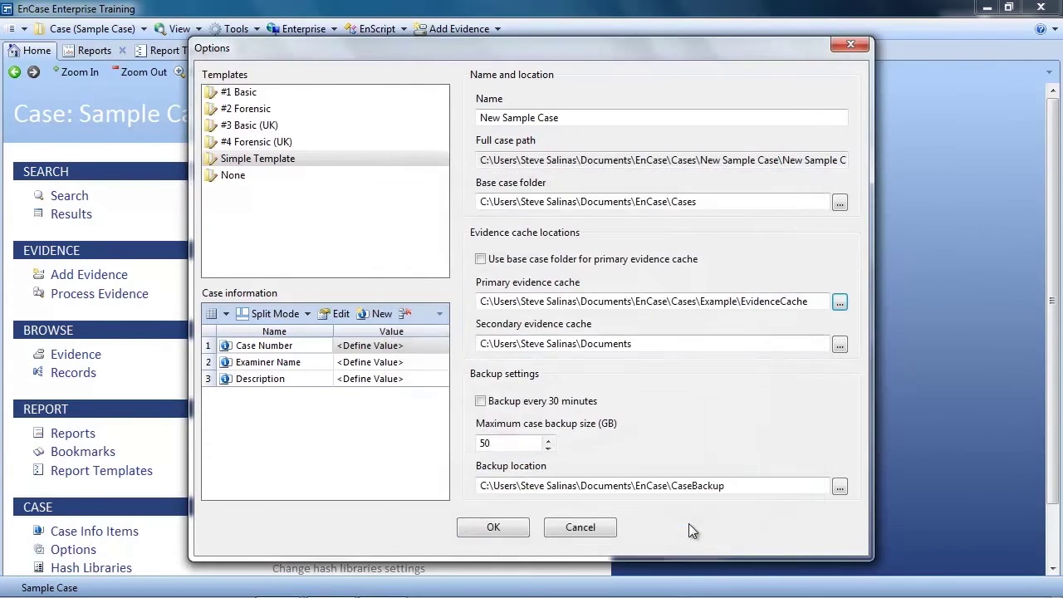
pyautogui.click(493, 530)
pyautogui.click(536, 372)
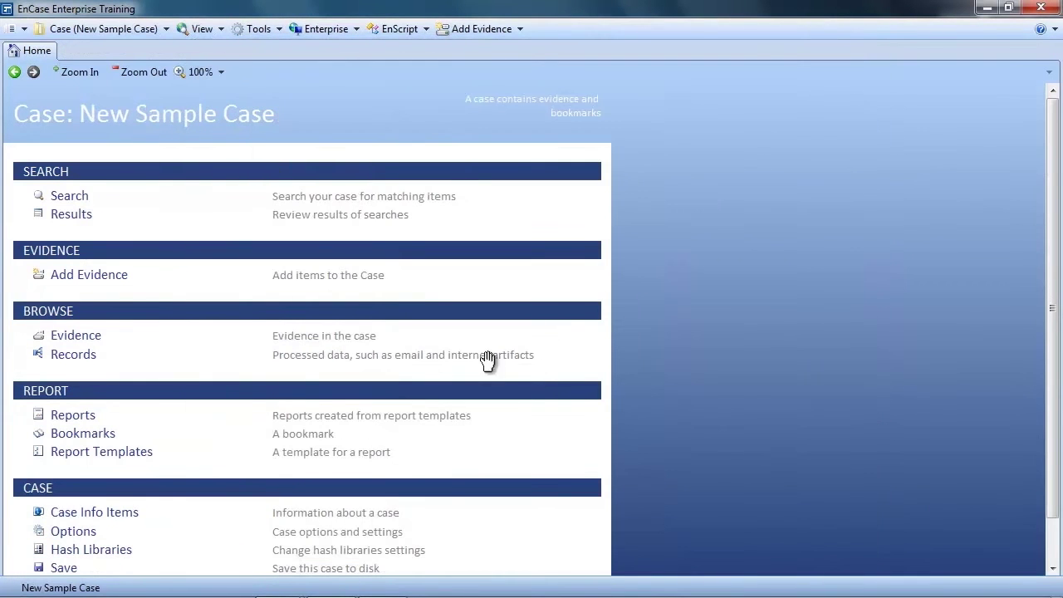
# Add the evidence file v7_Sample_Evidence_R3 from the Documents\Evidence folder to the case.
pyautogui.click(102, 278)
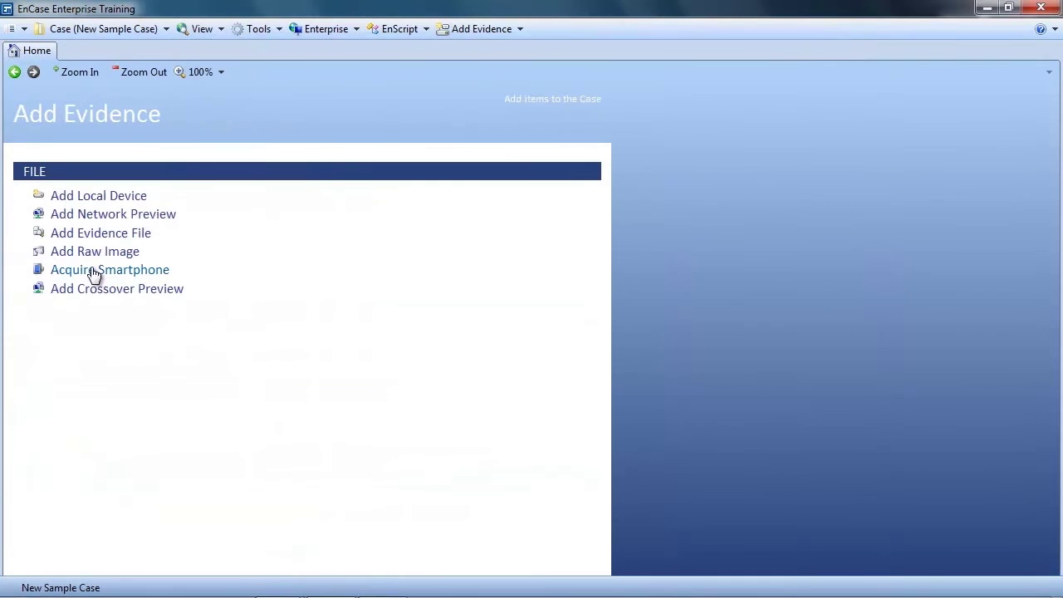
pyautogui.click(93, 233)
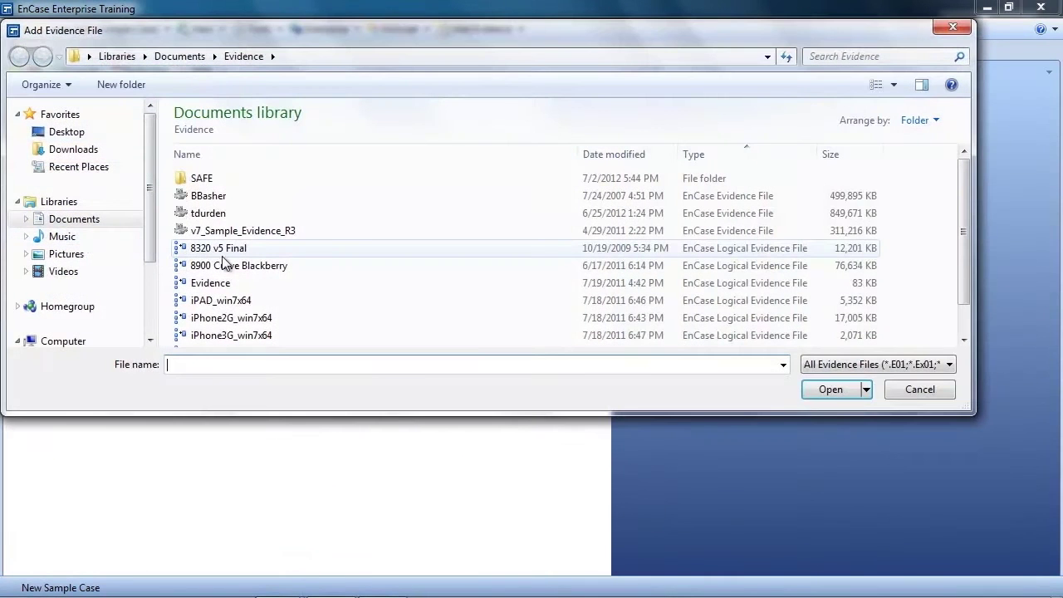
pyautogui.doubleClick(229, 230)
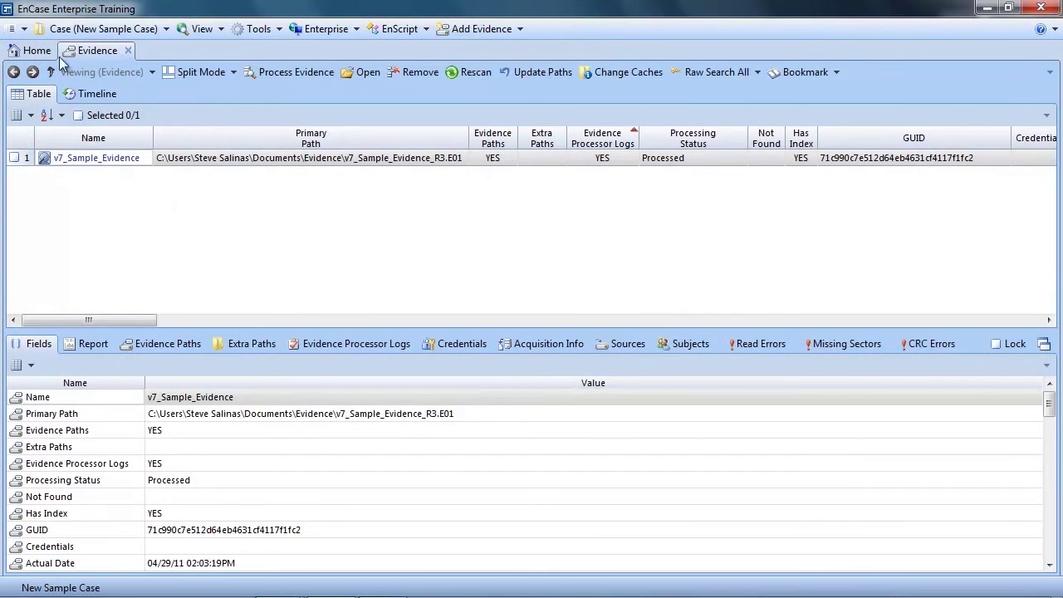
# Return to the case home page, open the new case's report templates and look over the Examination Report structure.
pyautogui.click(33, 51)
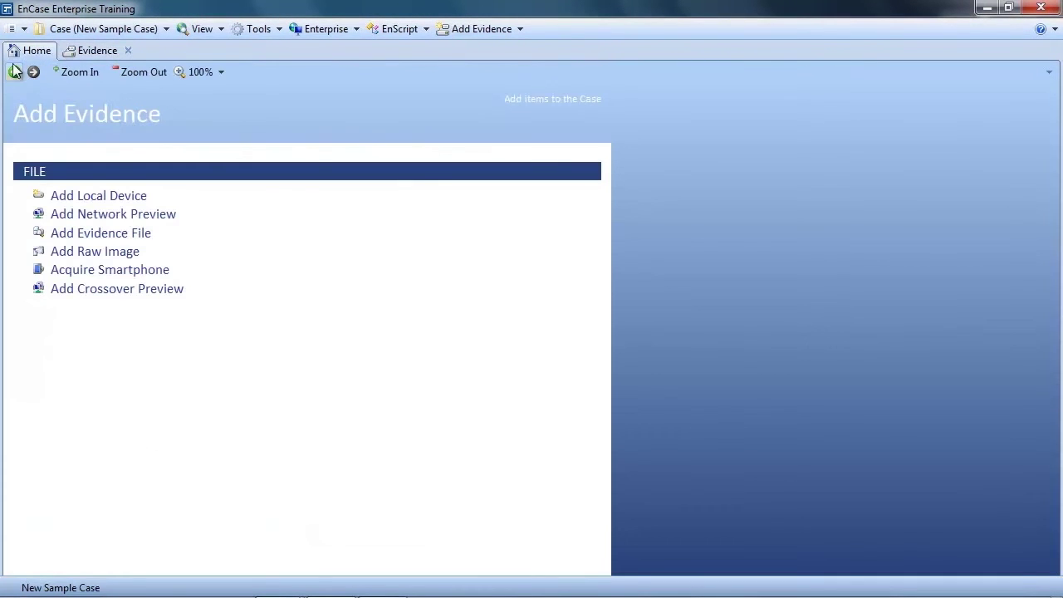
pyautogui.click(14, 71)
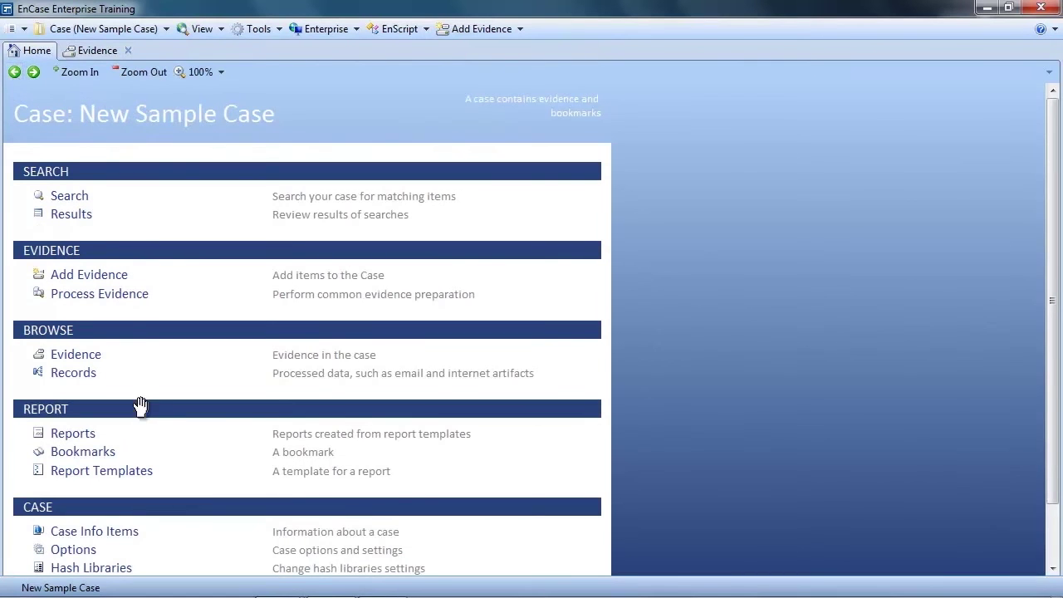
pyautogui.click(123, 472)
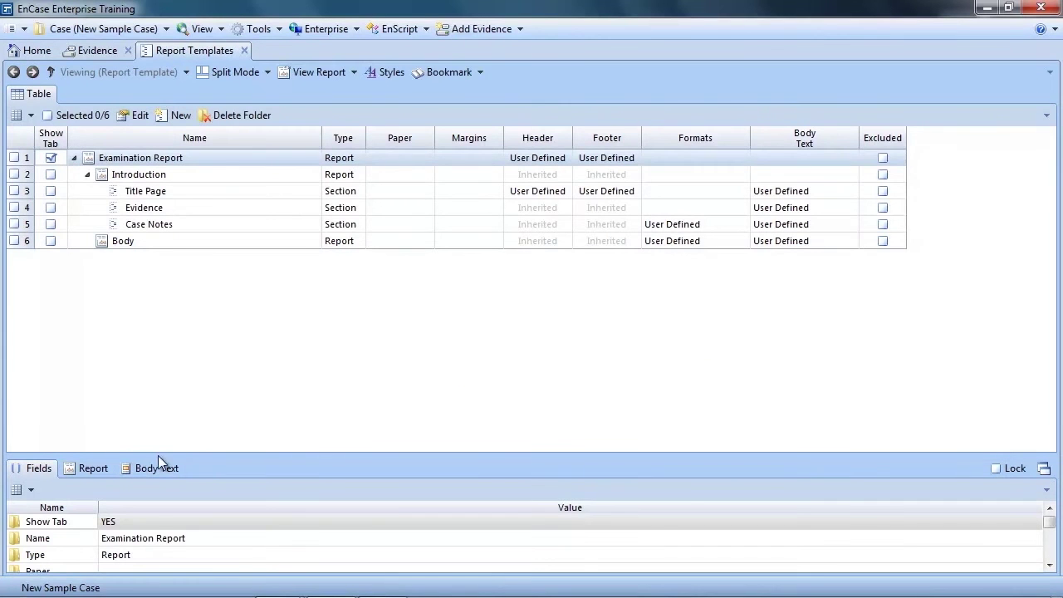
pyautogui.click(220, 29)
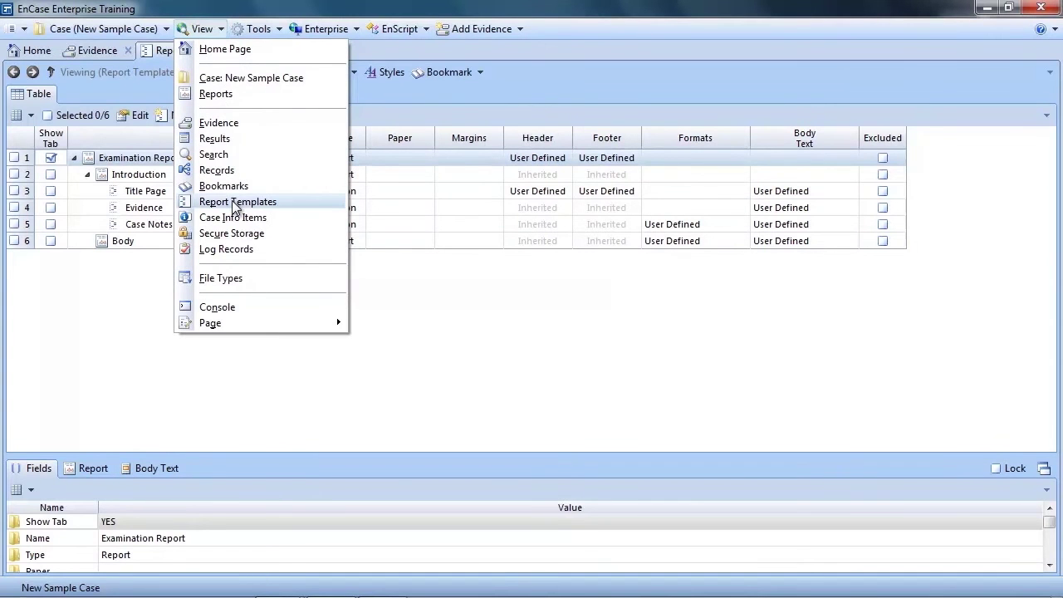
pyautogui.click(463, 117)
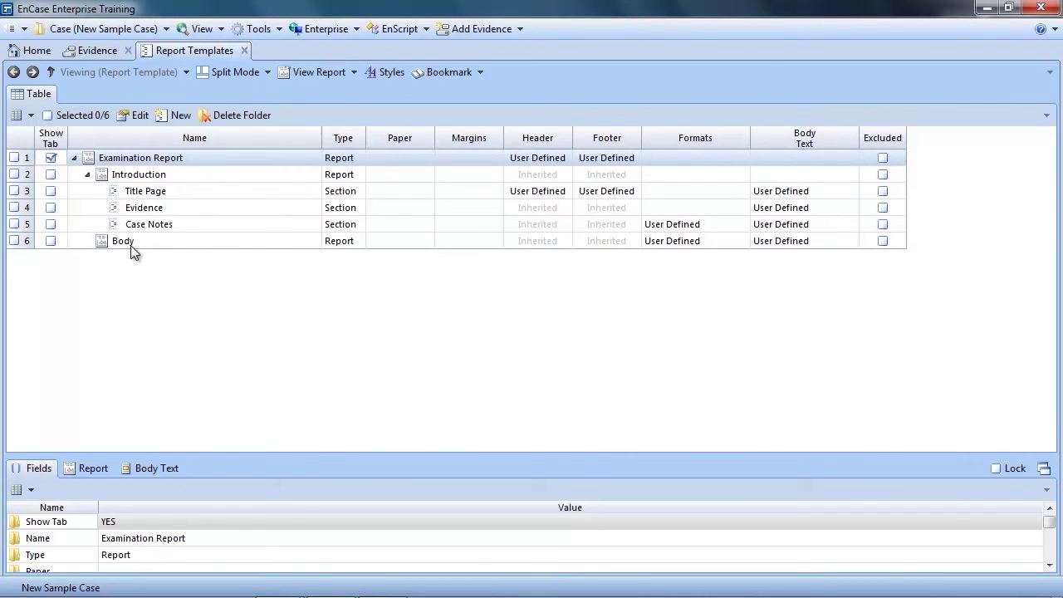
# Open the new case's reports and read through the Examination Report from the title page to the Evidence and bookmark sections.
pyautogui.click(219, 29)
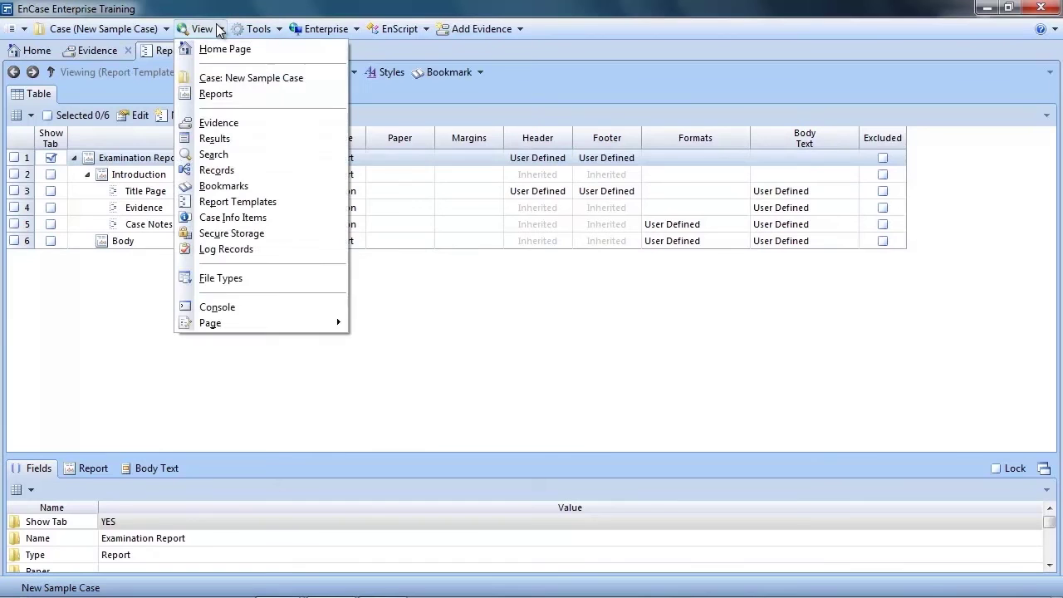
pyautogui.click(212, 96)
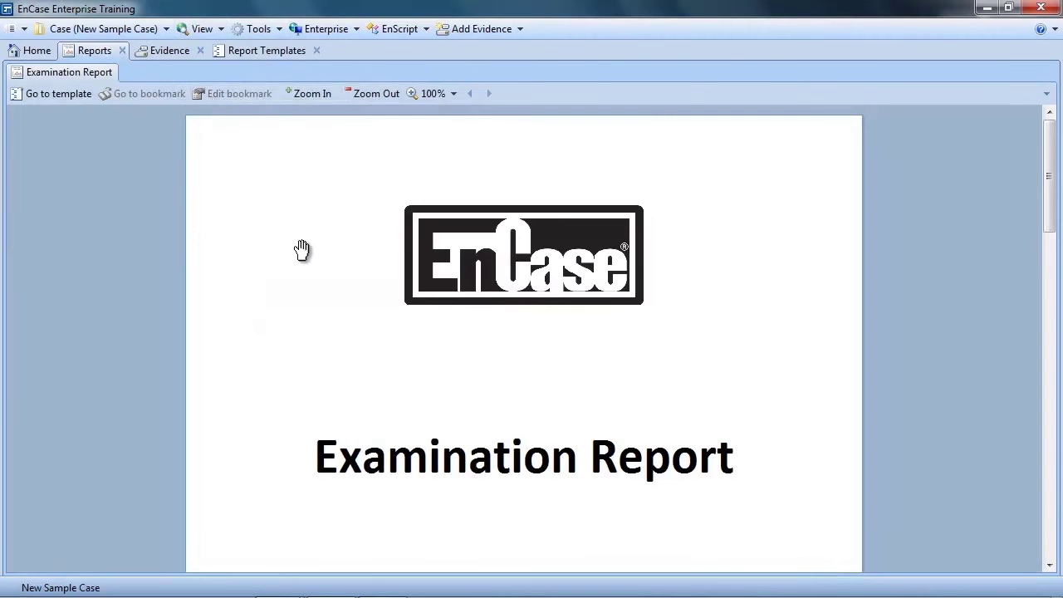
pyautogui.scroll(-6, 301, 249)
pyautogui.scroll(-5, 302, 249)
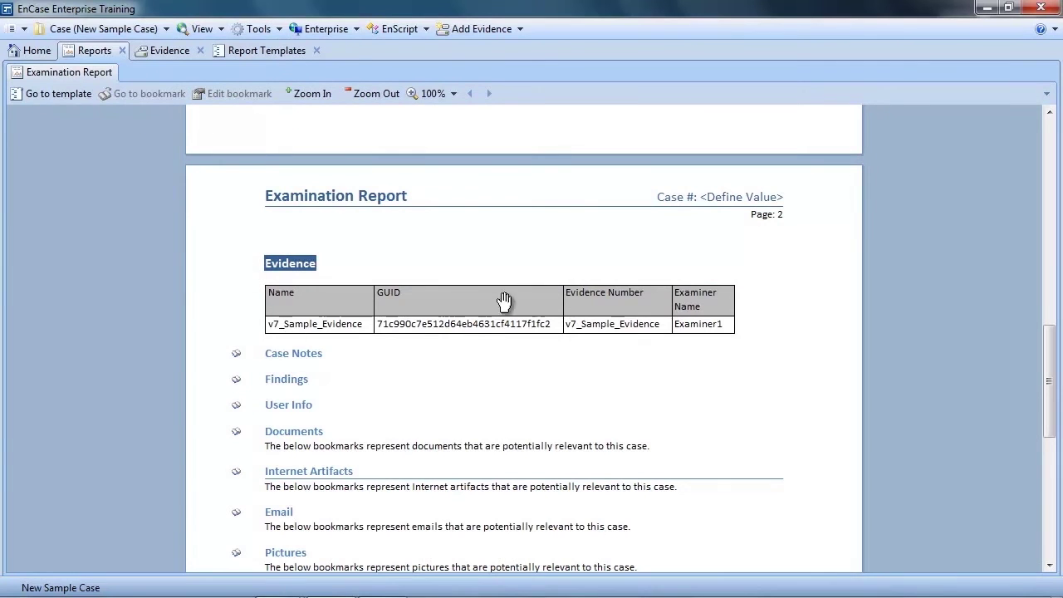
pyautogui.scroll(-3, 424, 328)
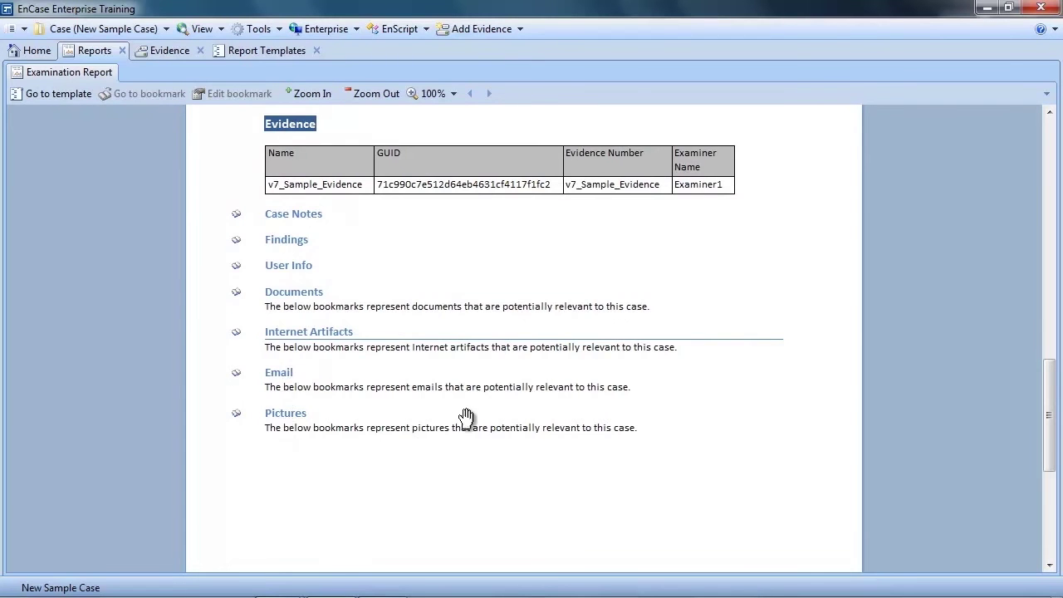
pyautogui.scroll(-6, 465, 416)
pyautogui.scroll(6, 465, 416)
pyautogui.scroll(3, 464, 394)
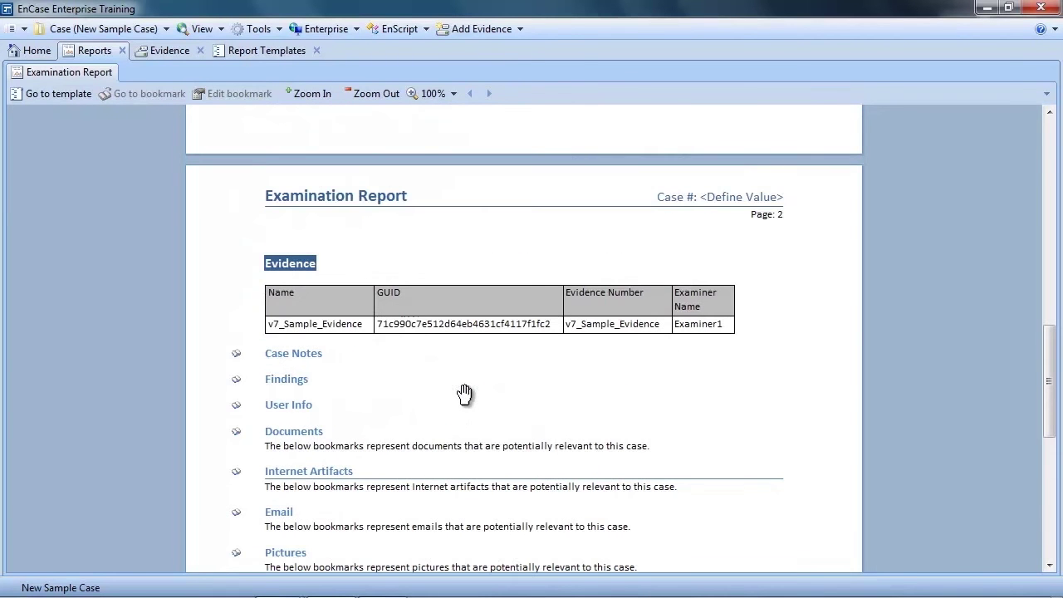
pyautogui.click(215, 30)
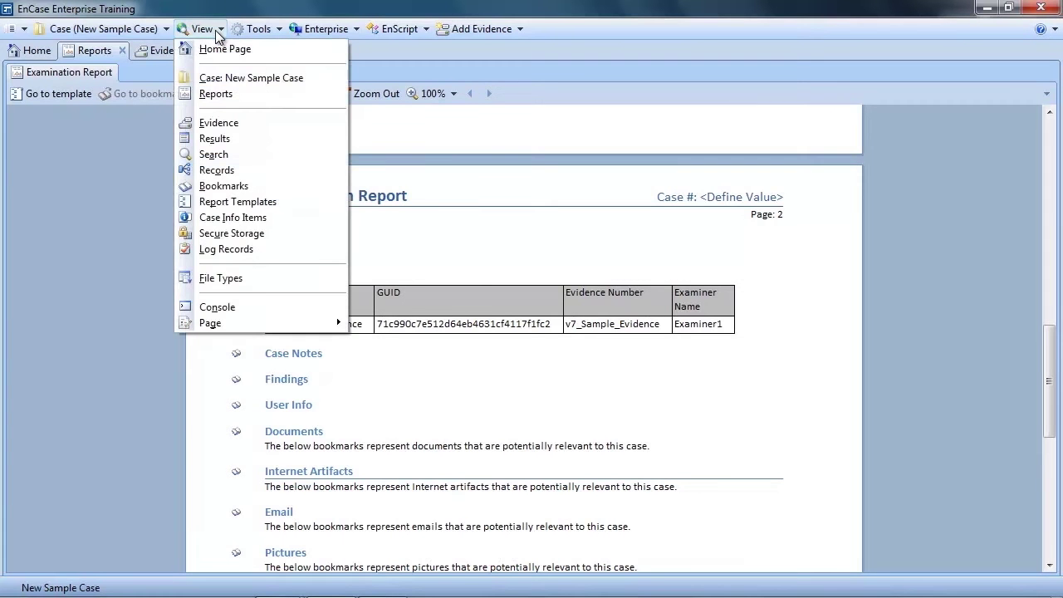
pyautogui.click(146, 68)
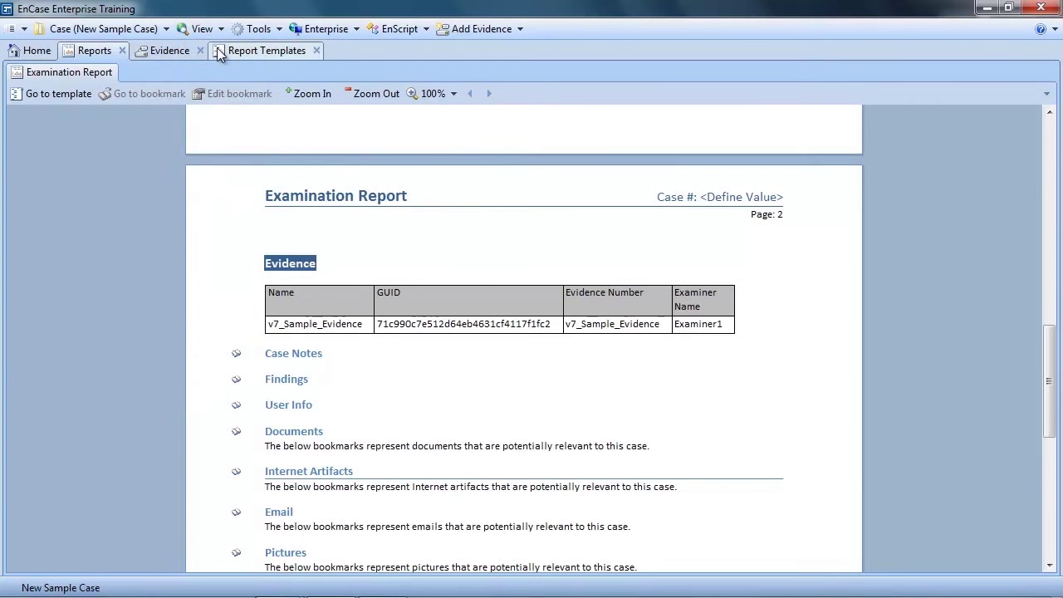
# Close the report templates and add a bookmark folder named PDFs under Findings in the case's bookmarks.
pyautogui.click(312, 51)
pyautogui.click(36, 51)
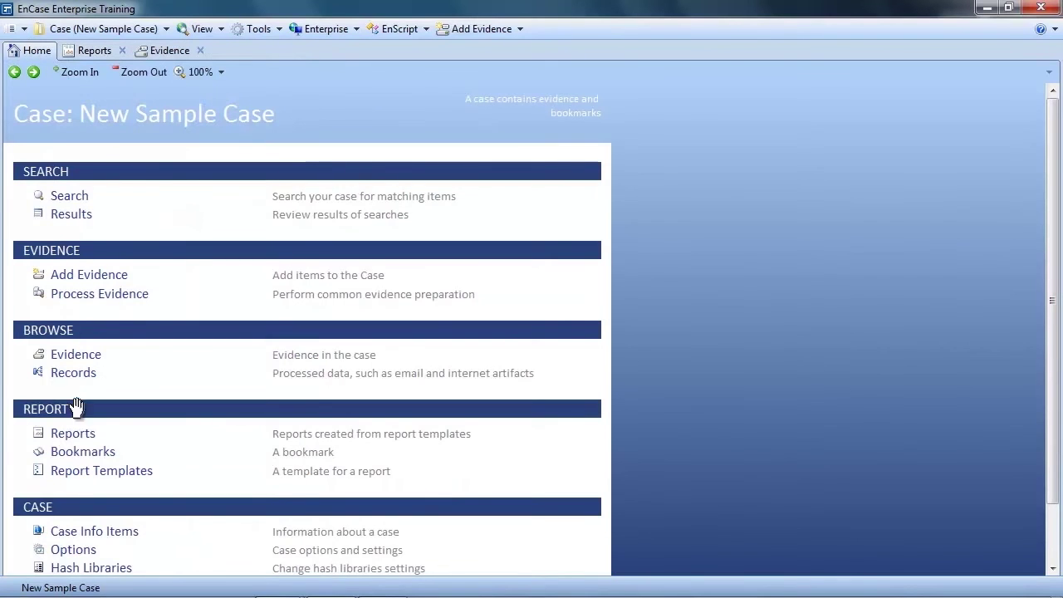
pyautogui.click(75, 452)
pyautogui.click(8, 90)
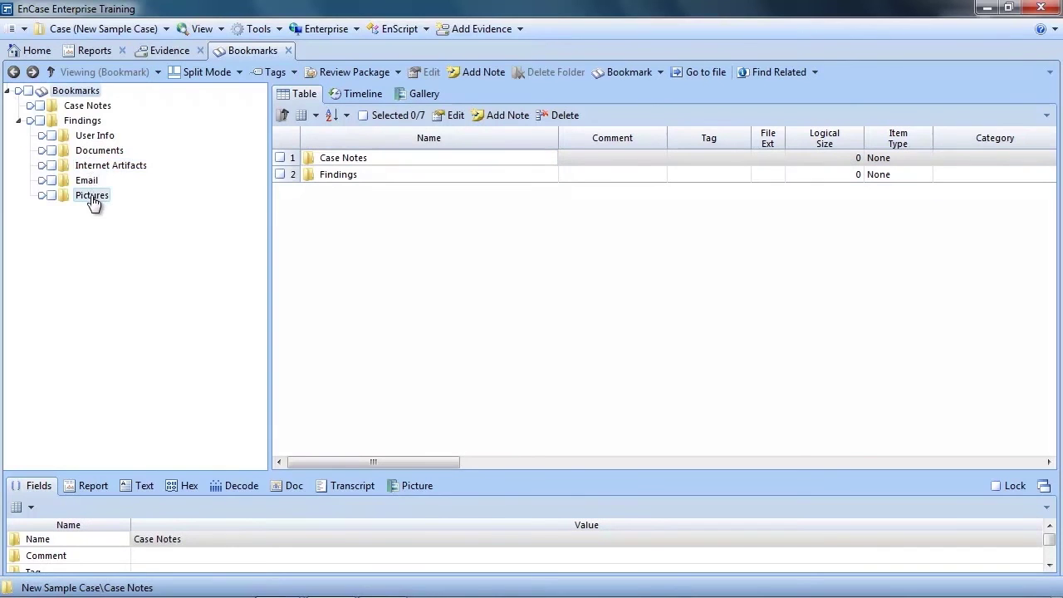
pyautogui.rightClick(83, 122)
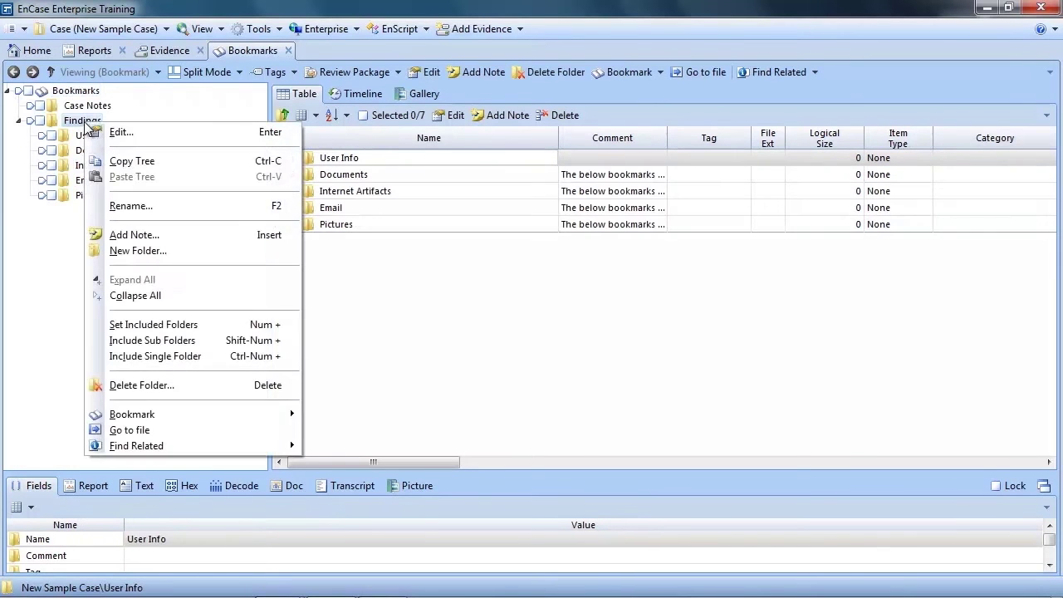
pyautogui.click(138, 250)
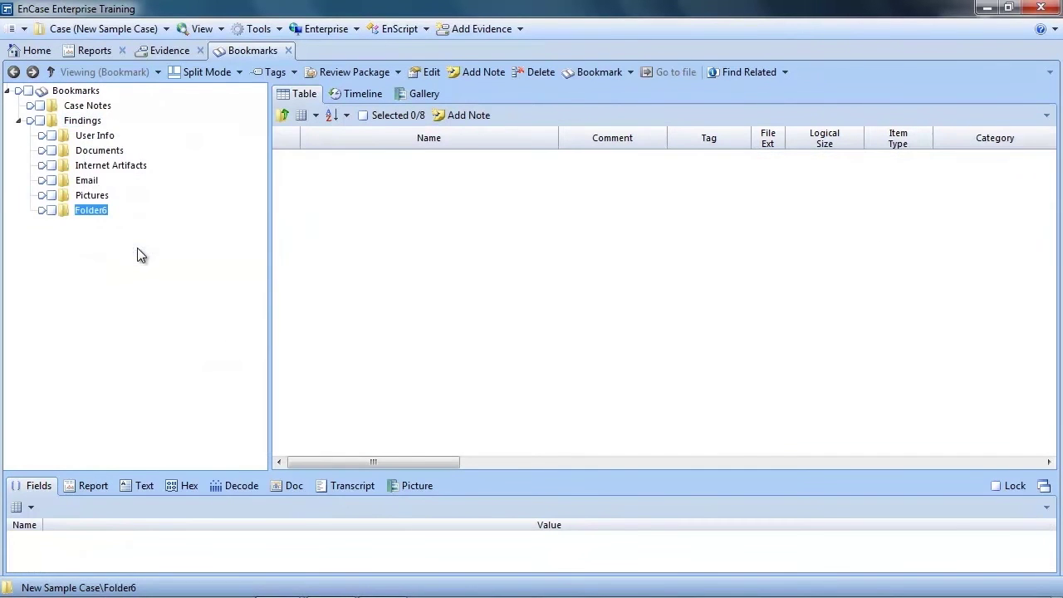
pyautogui.write('F')
pyautogui.write('DFs')
pyautogui.press('Return')
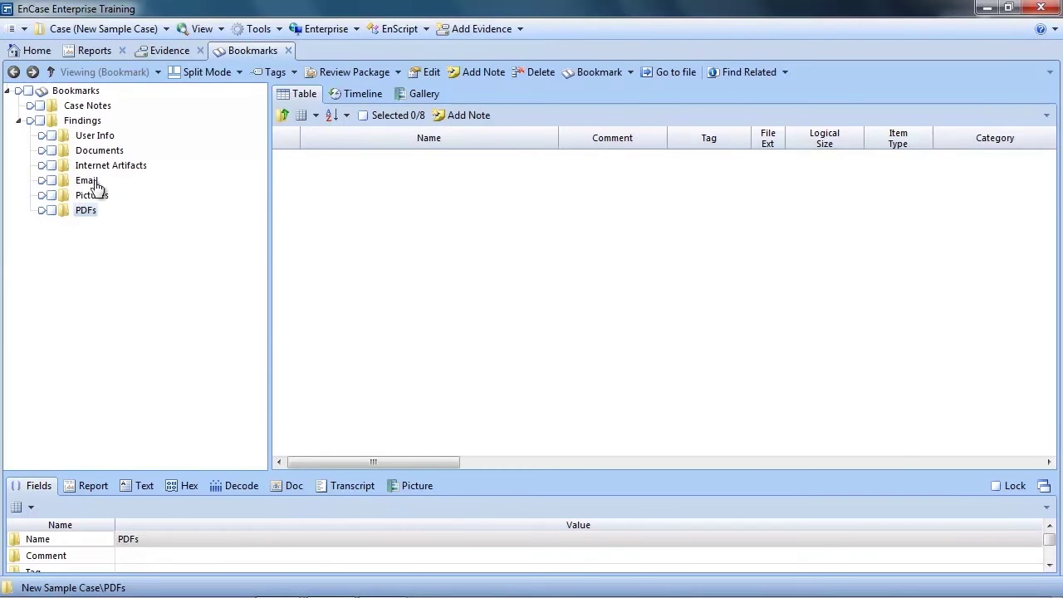
# Check the bookmark sections at the end of the Examination Report, then return to the case's bookmarks.
pyautogui.click(204, 30)
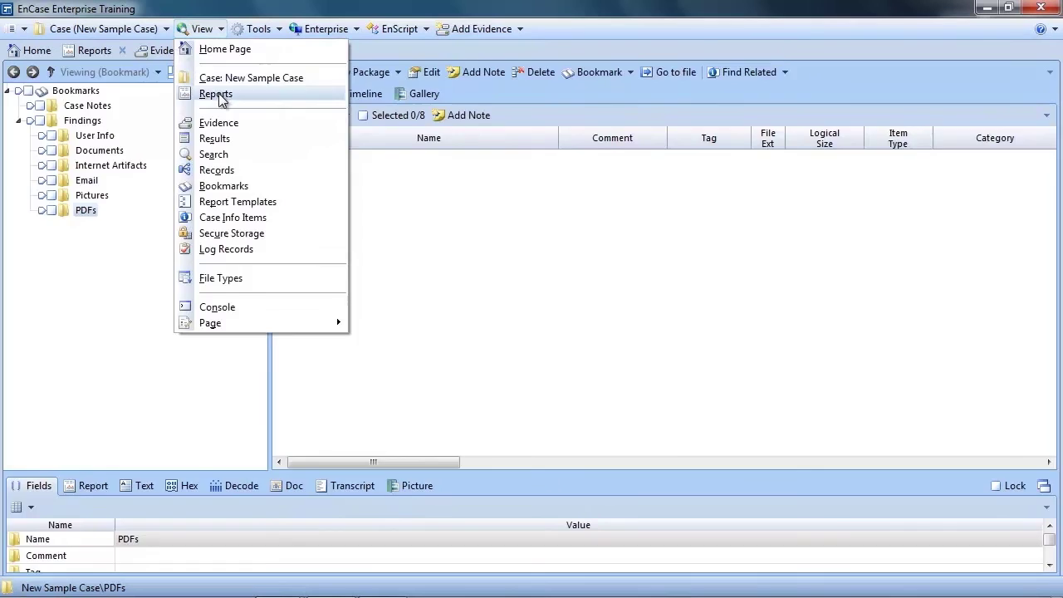
pyautogui.click(221, 93)
pyautogui.scroll(-15, 477, 357)
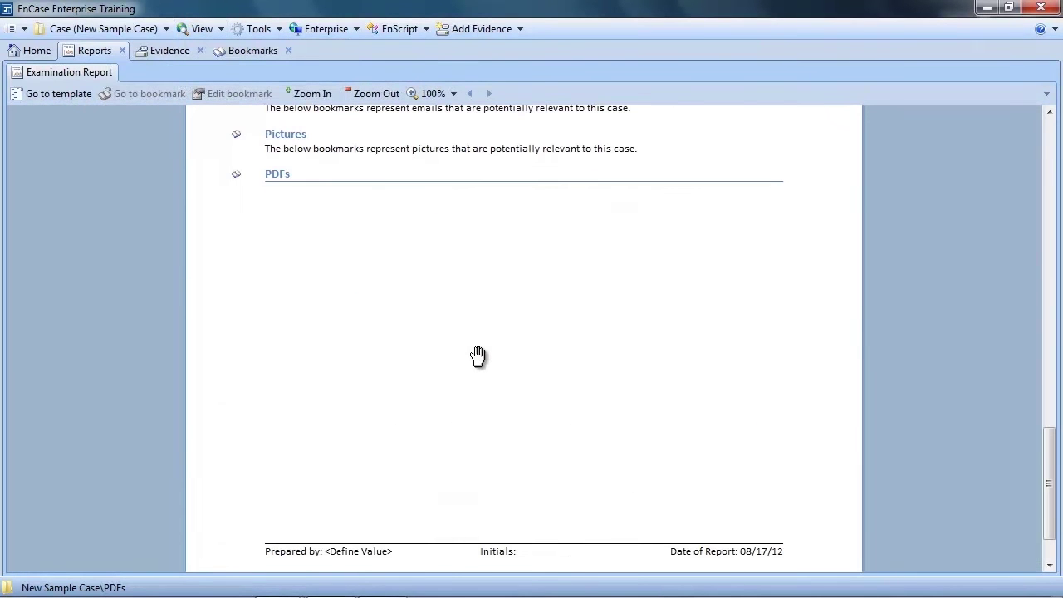
pyautogui.click(38, 51)
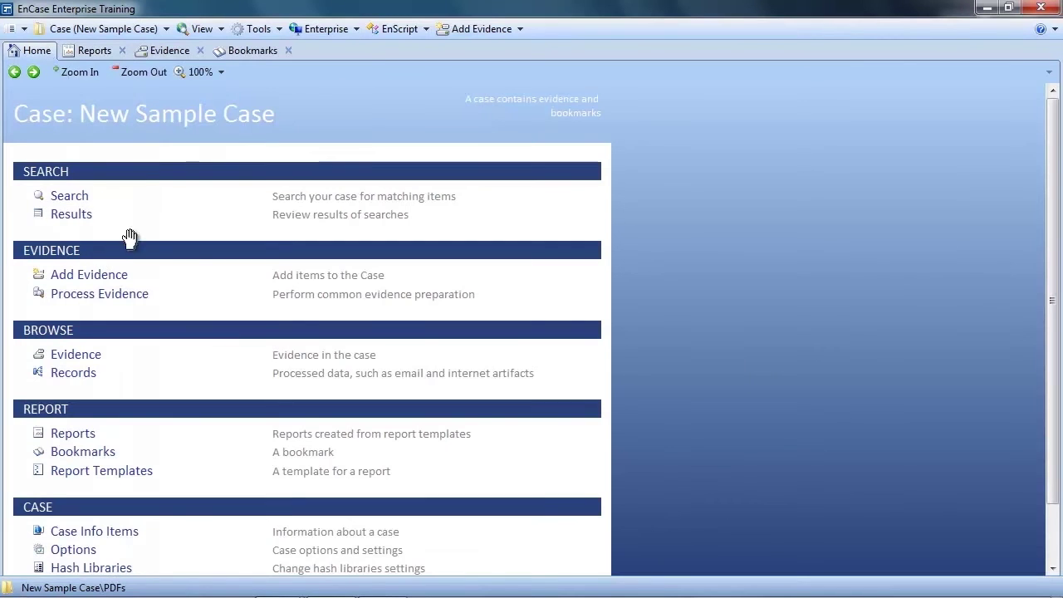
pyautogui.click(78, 452)
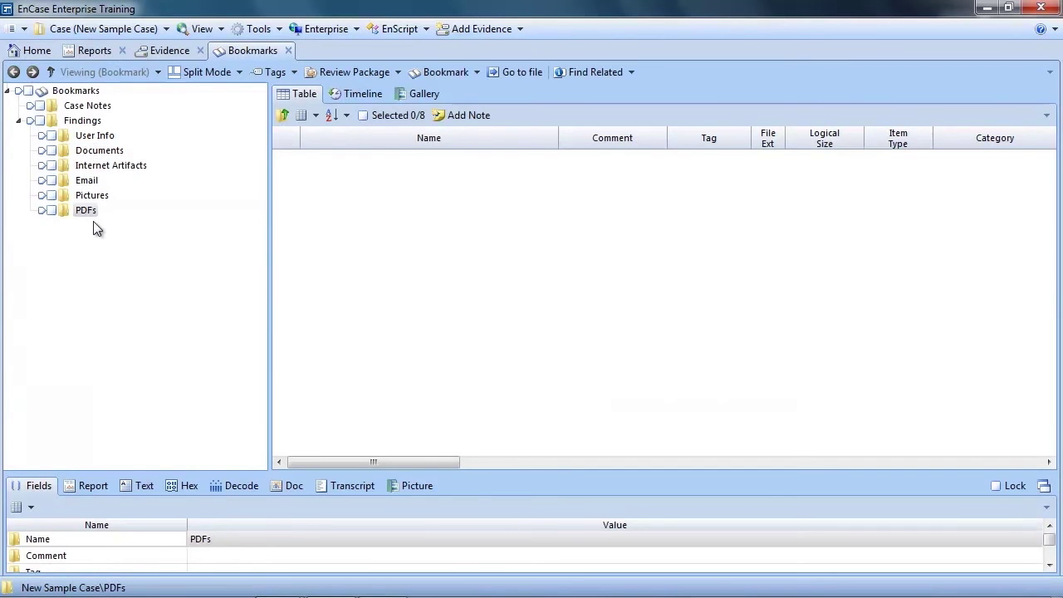
# Save the case as a template named Sample in the EnCase Template folder, leaving all optional save settings off.
pyautogui.click(150, 31)
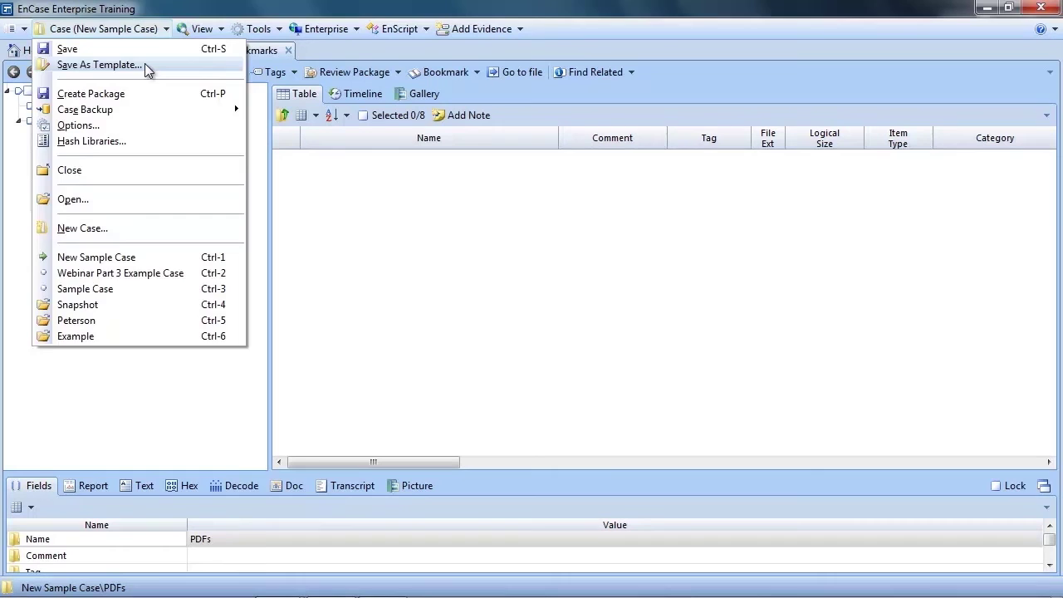
pyautogui.click(147, 67)
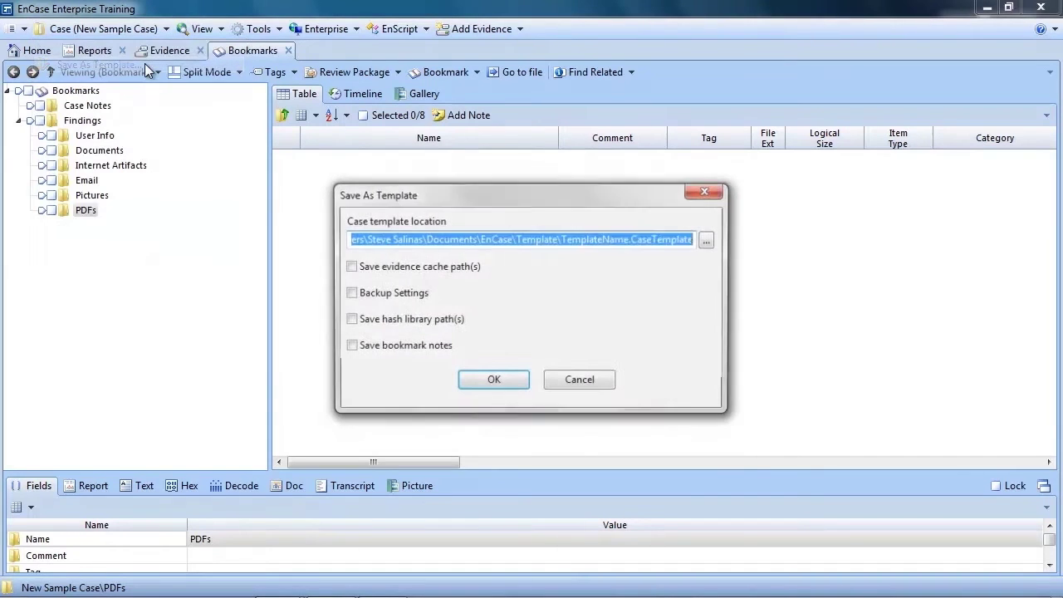
pyautogui.click(564, 239)
pyautogui.moveTo(564, 239); pyautogui.dragTo(627, 241)
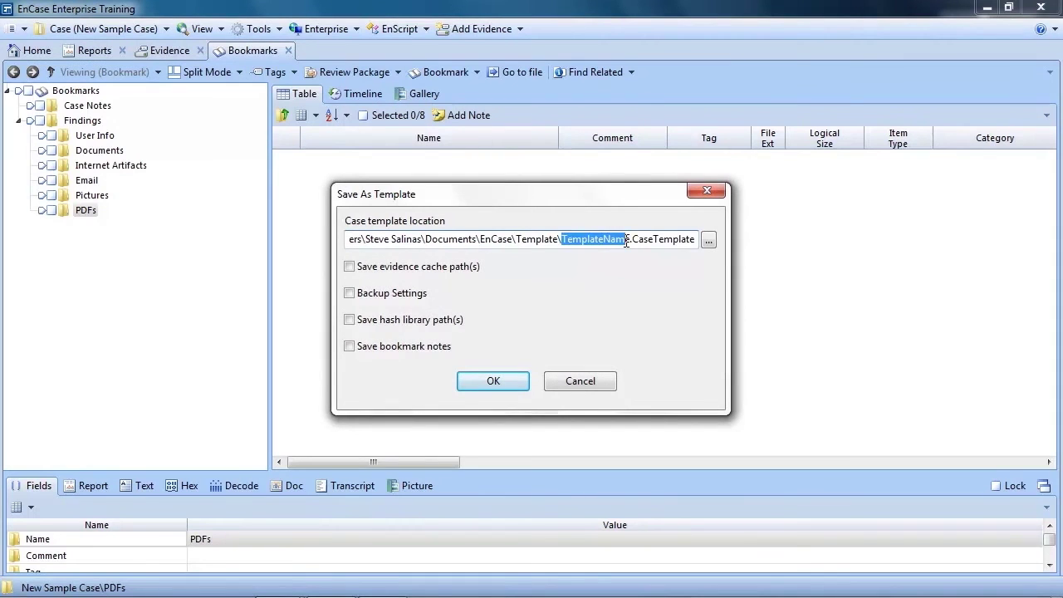
pyautogui.write('Samp')
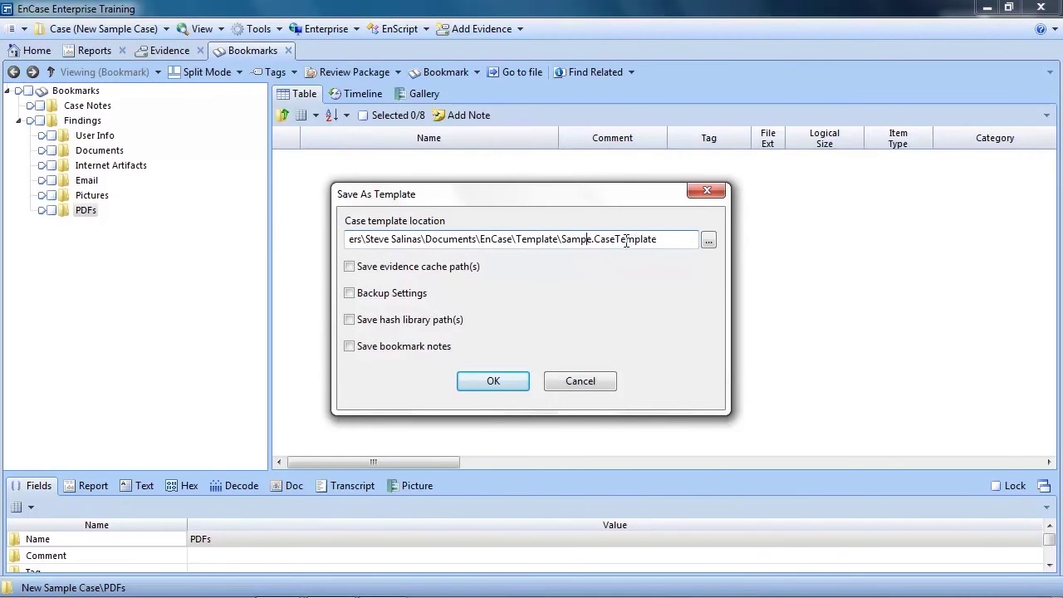
pyautogui.write('le')
pyautogui.press('BackSpace')
pyautogui.click(493, 382)
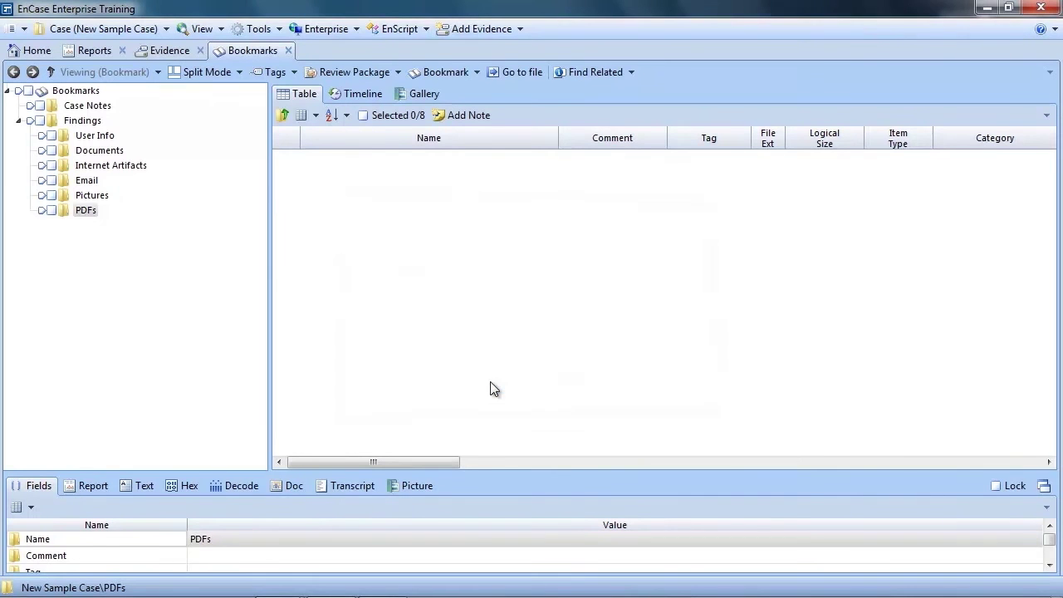
# Check the list of templates offered for a new case, and leave without creating one.
pyautogui.click(105, 30)
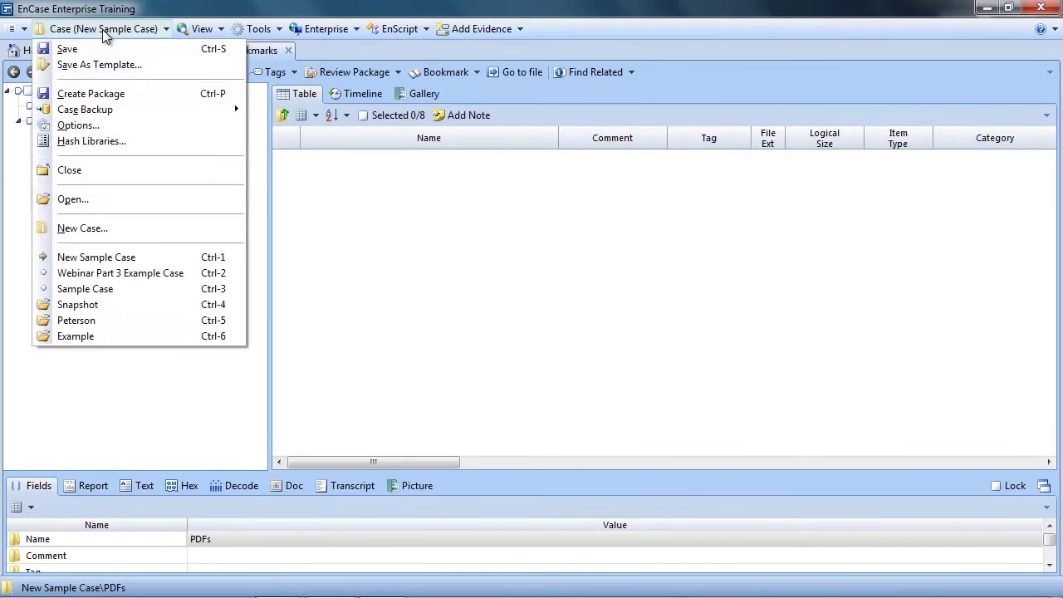
pyautogui.click(80, 231)
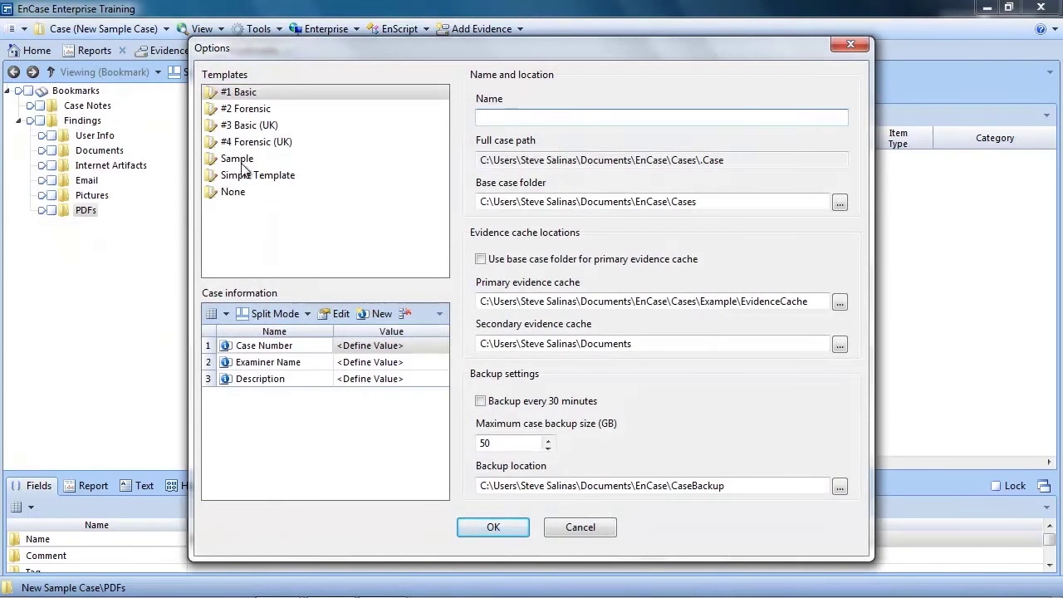
pyautogui.click(591, 526)
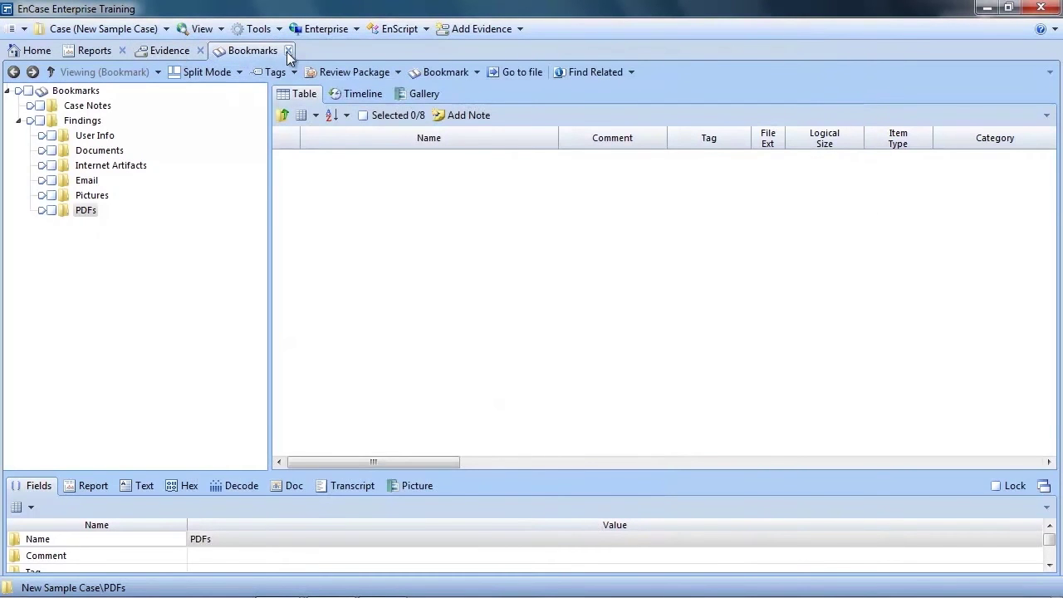
# Close the bookmarks, evidence and reports views and switch to the Webinar Part 3 Example Case.
pyautogui.click(290, 50)
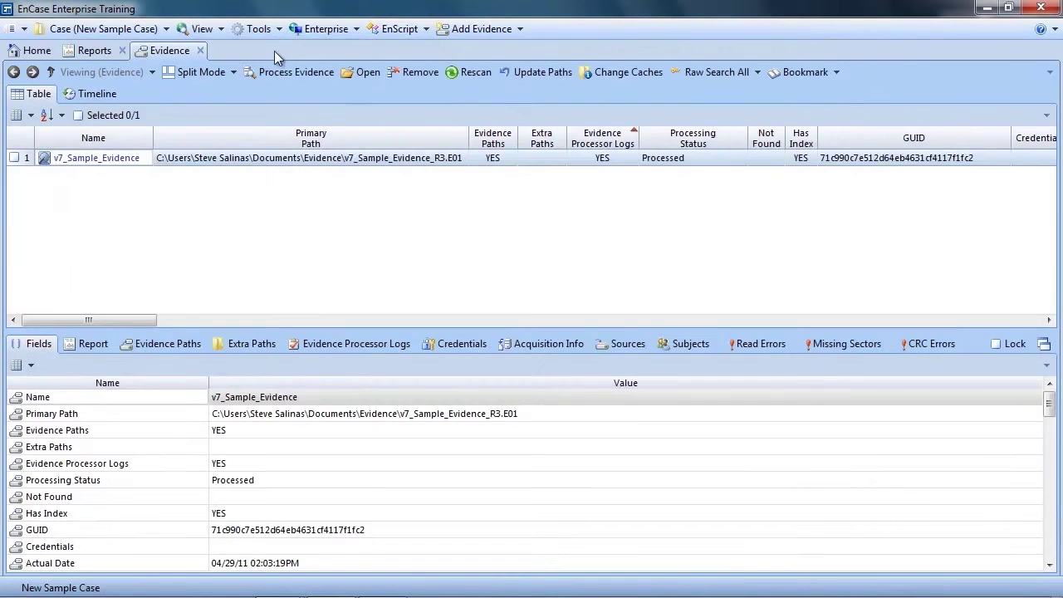
pyautogui.click(200, 50)
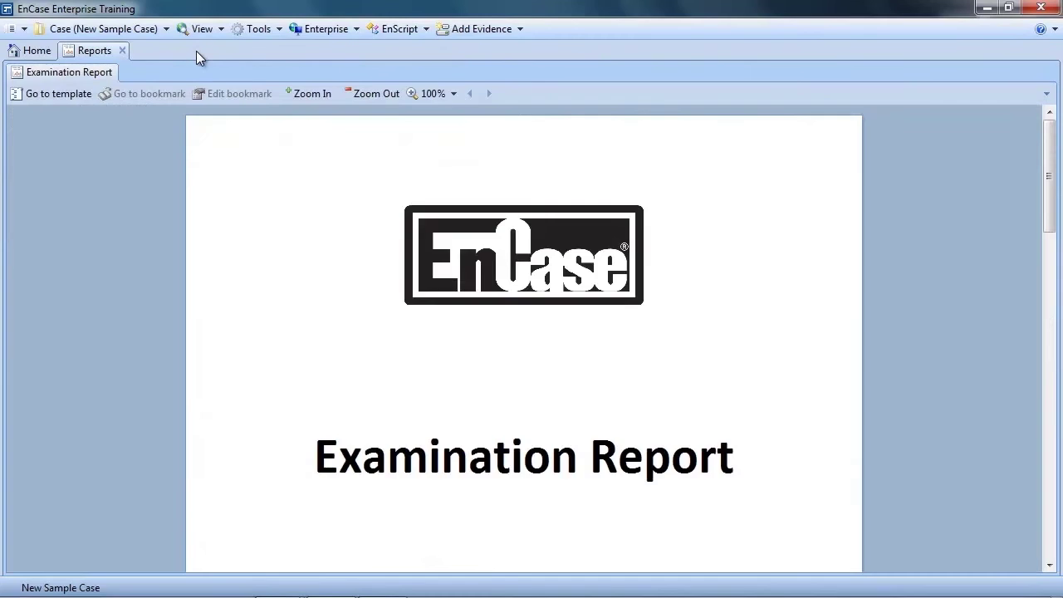
pyautogui.click(122, 51)
pyautogui.click(14, 72)
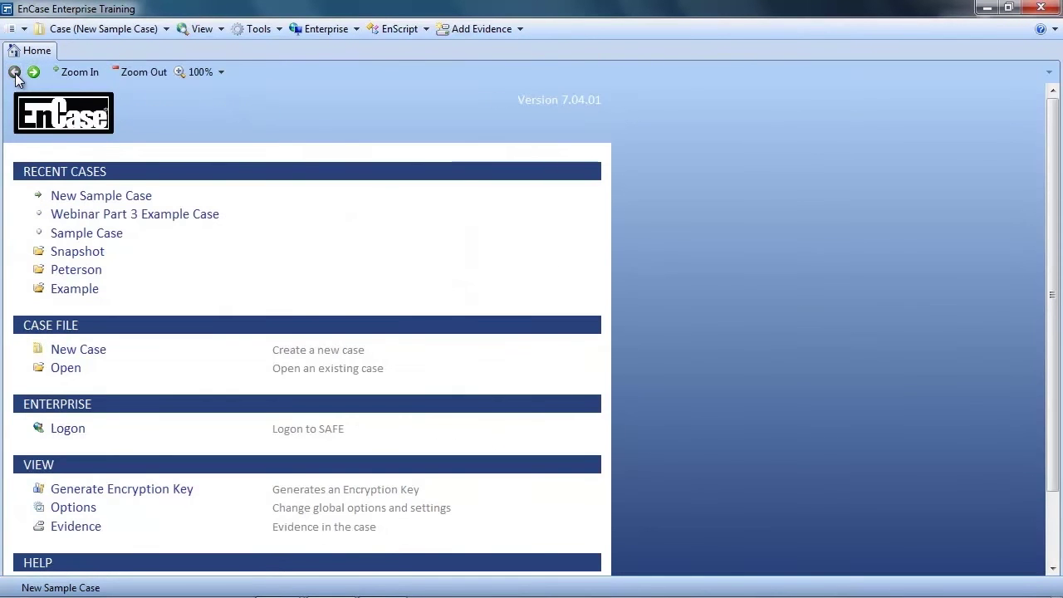
pyautogui.click(94, 218)
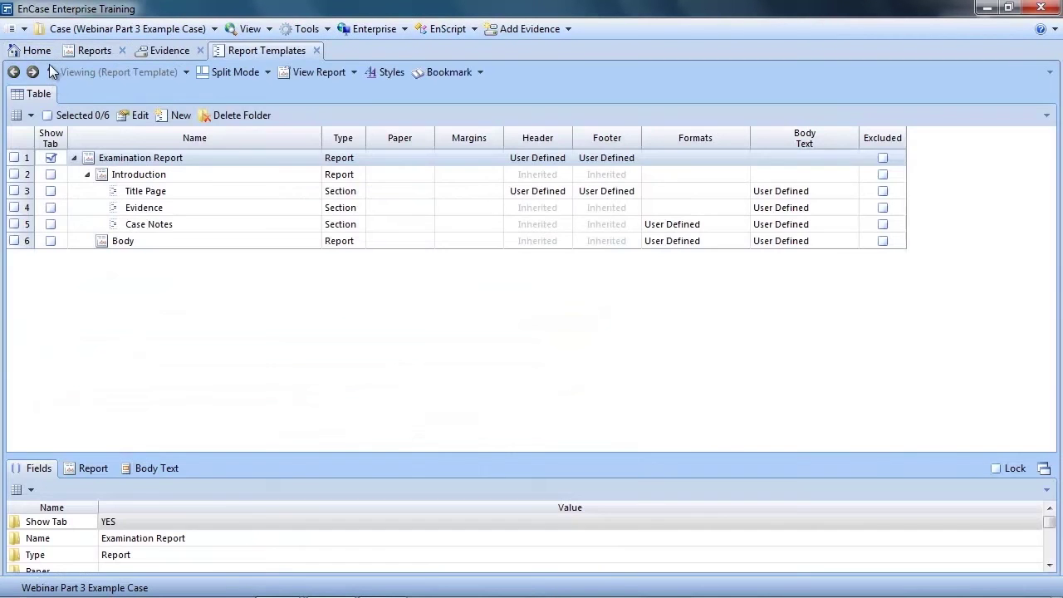
# Open the System Info Parser records from the Evidence Processor Module Results of v7_Sample_Evidence.
pyautogui.click(36, 49)
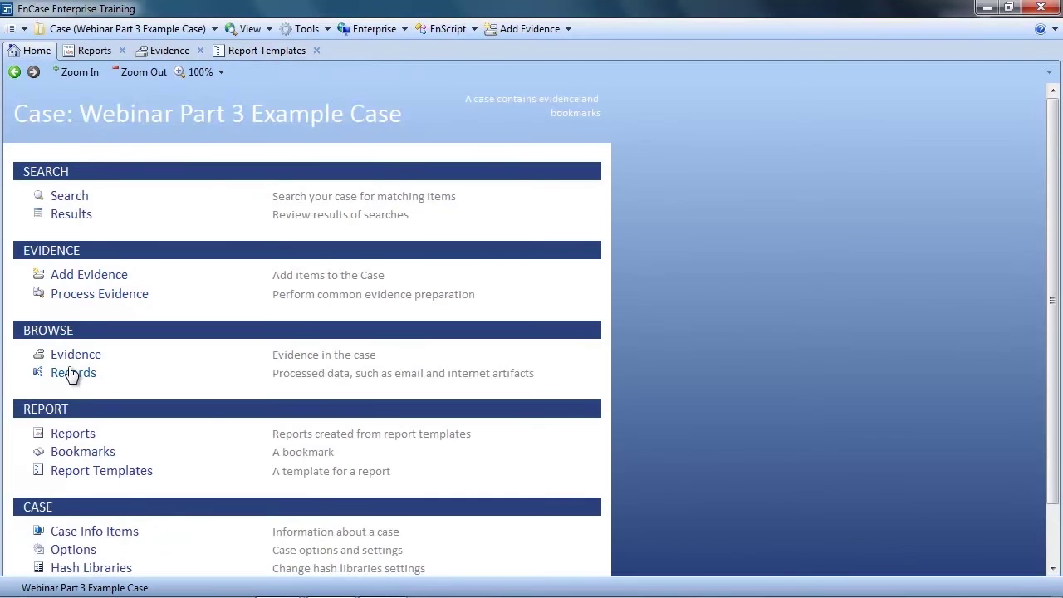
pyautogui.click(71, 374)
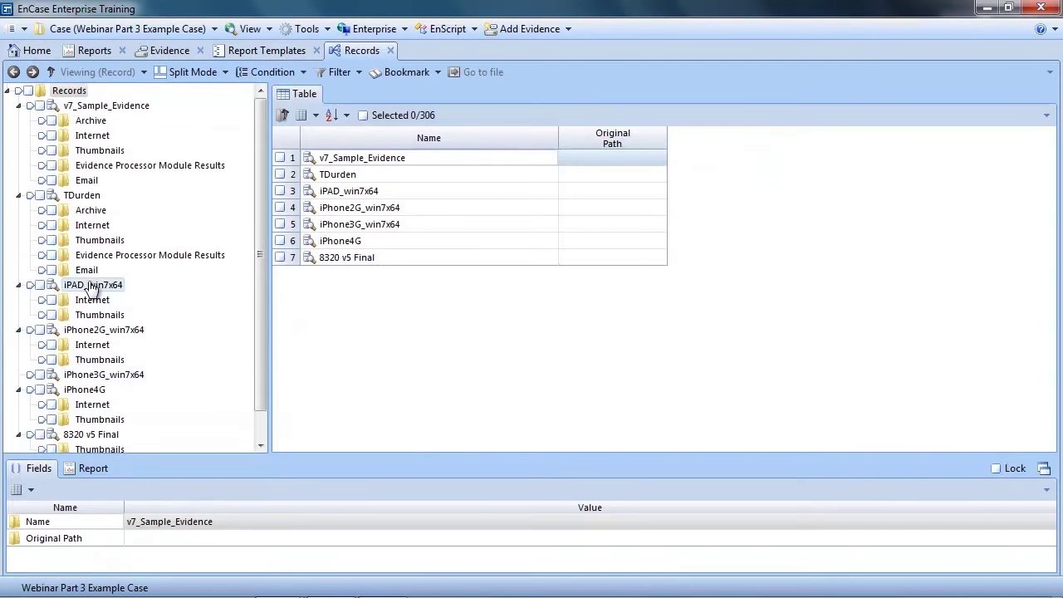
pyautogui.click(146, 168)
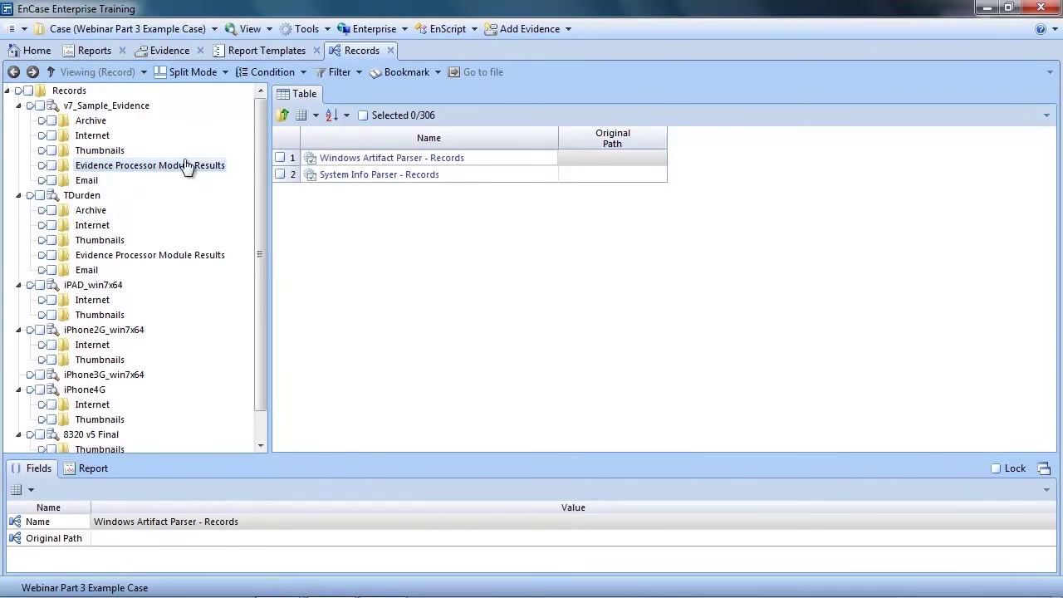
pyautogui.click(368, 176)
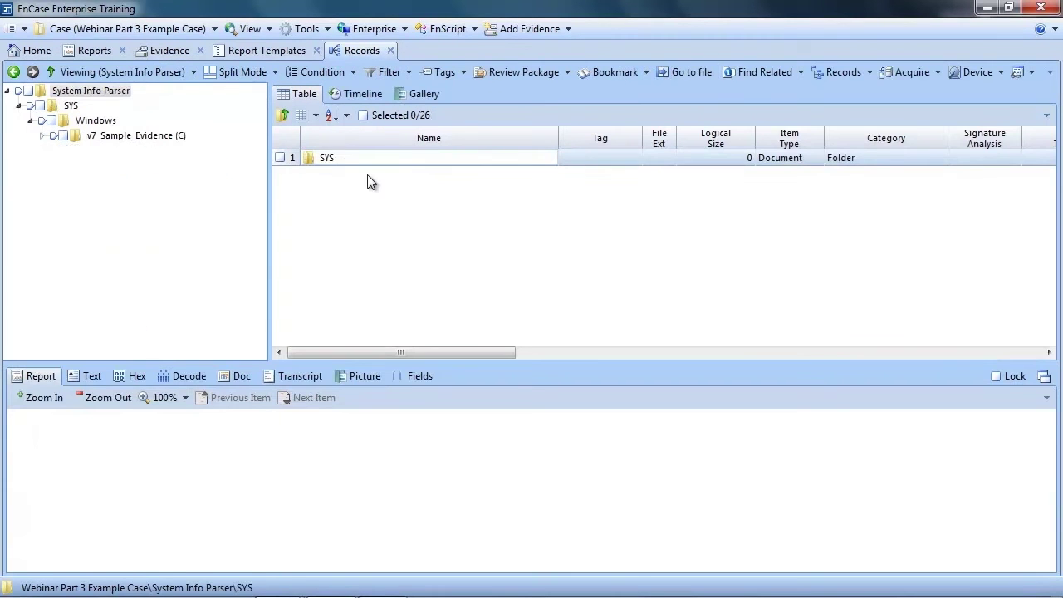
# Go down through SYS, Windows and v7_Sample_Evidence (C) to the Accounts folder.
pyautogui.doubleClick(328, 157)
pyautogui.doubleClick(326, 157)
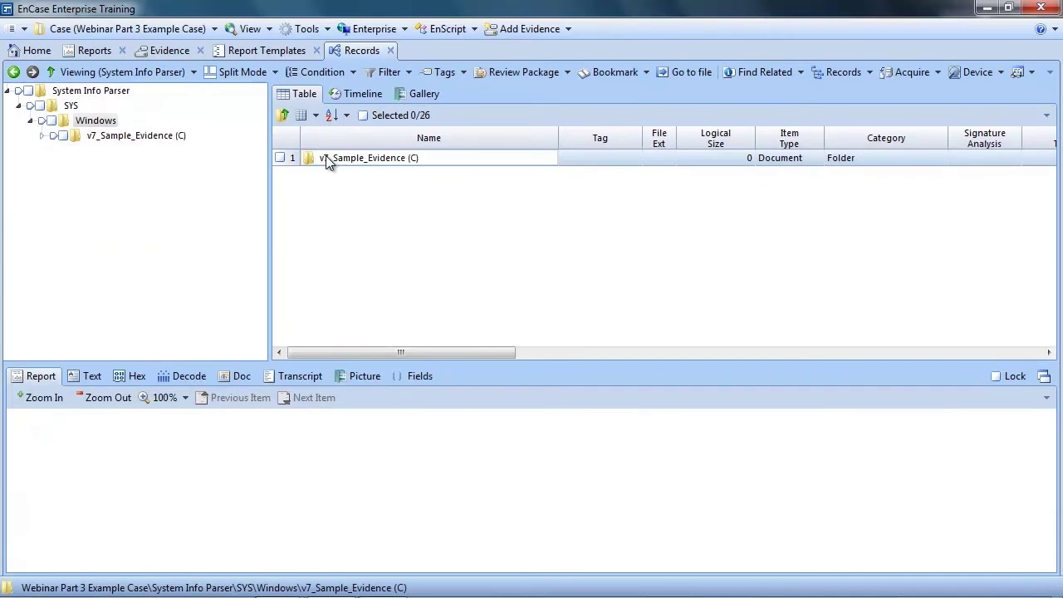
pyautogui.doubleClick(326, 158)
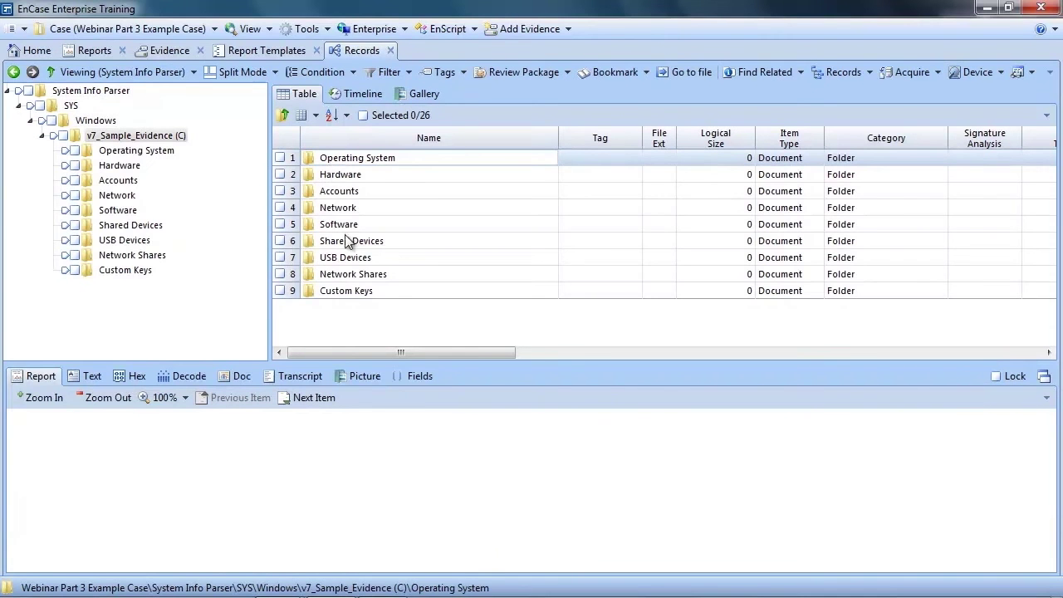
pyautogui.doubleClick(350, 193)
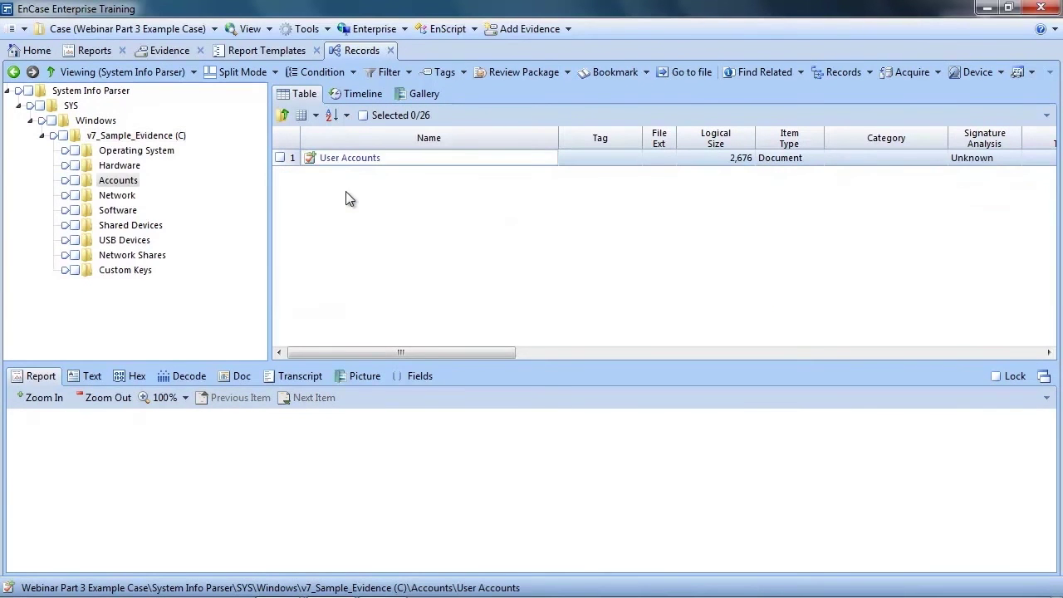
# Open the User Accounts record and start a table view bookmark of all its rows, with User Info as the destination folder.
pyautogui.doubleClick(341, 158)
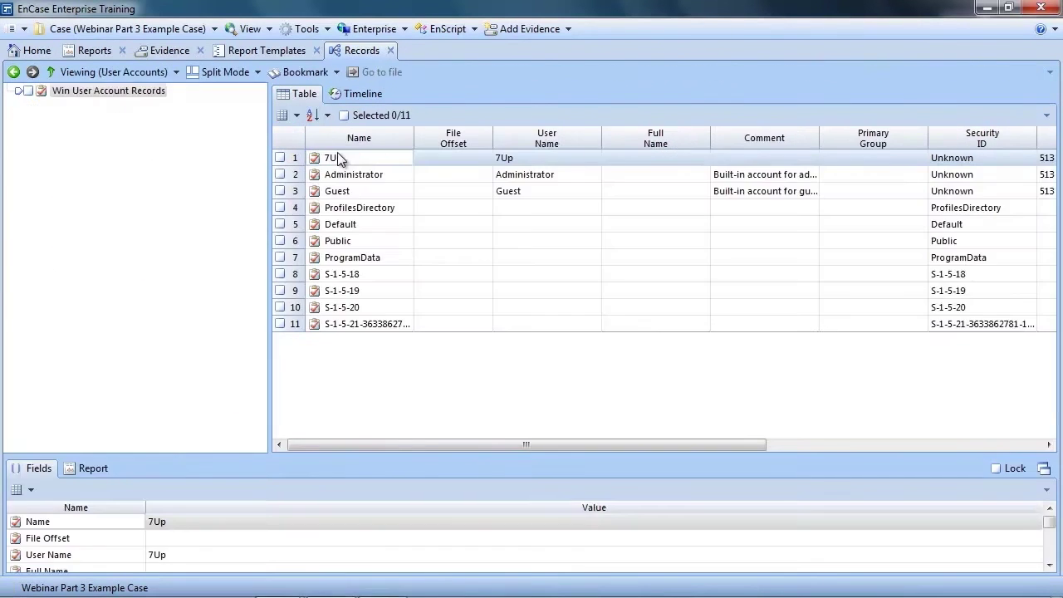
pyautogui.click(281, 159)
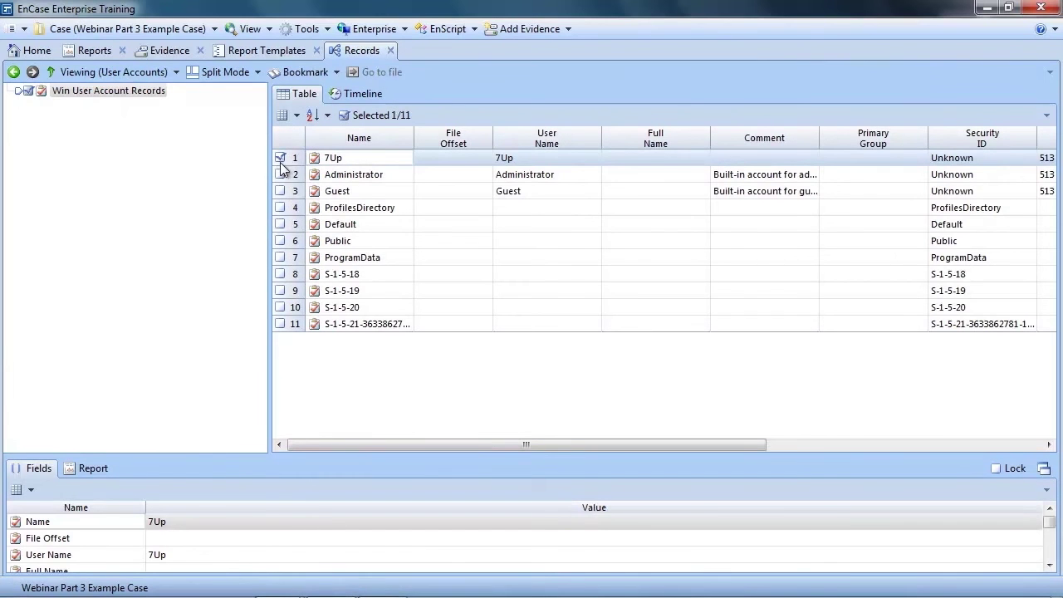
pyautogui.keyDown('shift'); pyautogui.click(280, 324); pyautogui.keyUp('shift')
pyautogui.rightClick(376, 289)
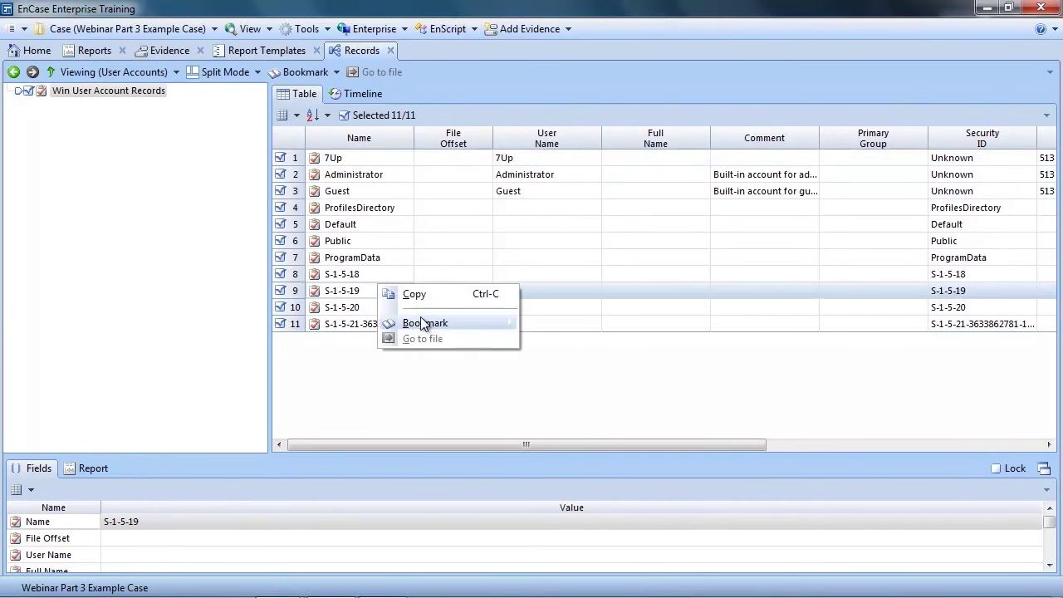
pyautogui.moveTo(455, 326)
pyautogui.click(558, 411)
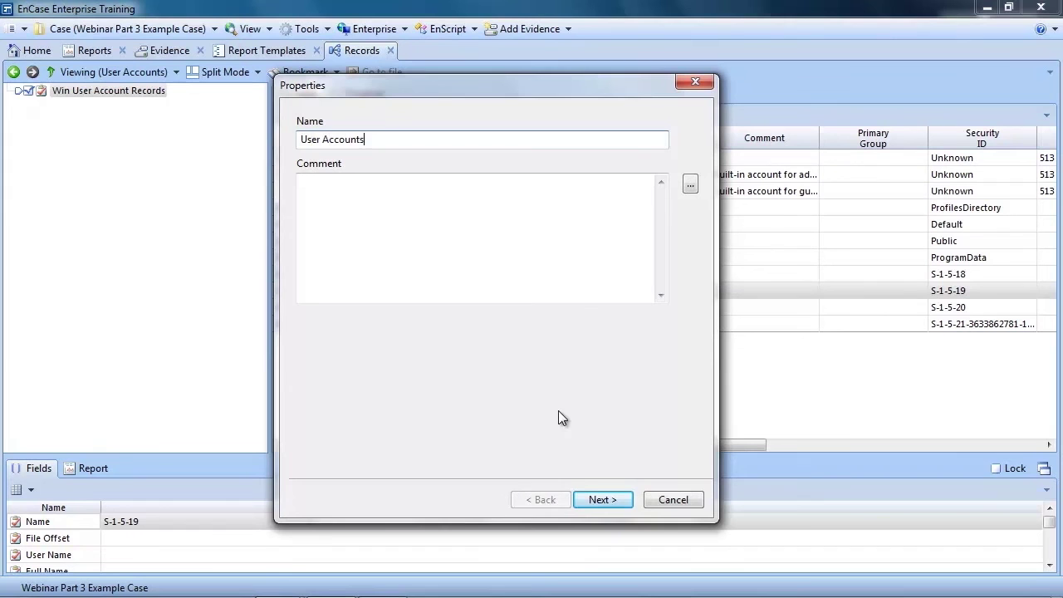
pyautogui.click(597, 502)
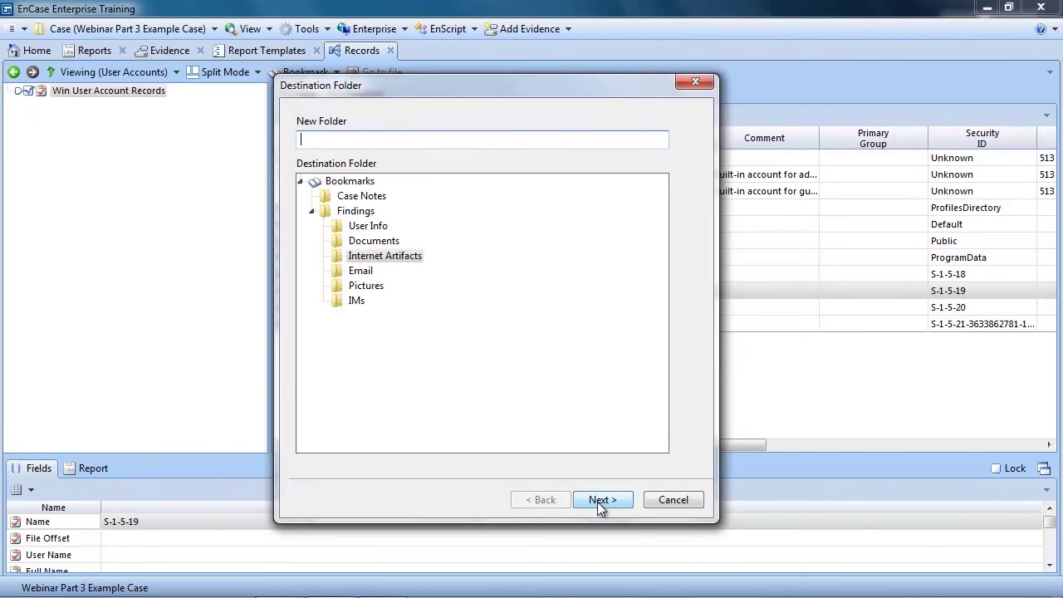
pyautogui.click(353, 229)
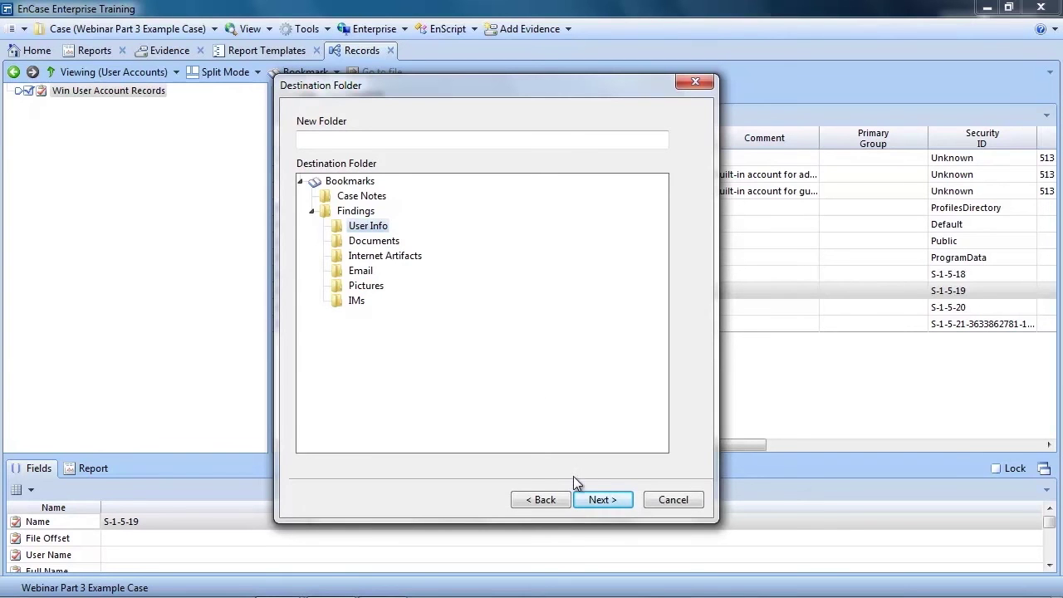
pyautogui.click(599, 501)
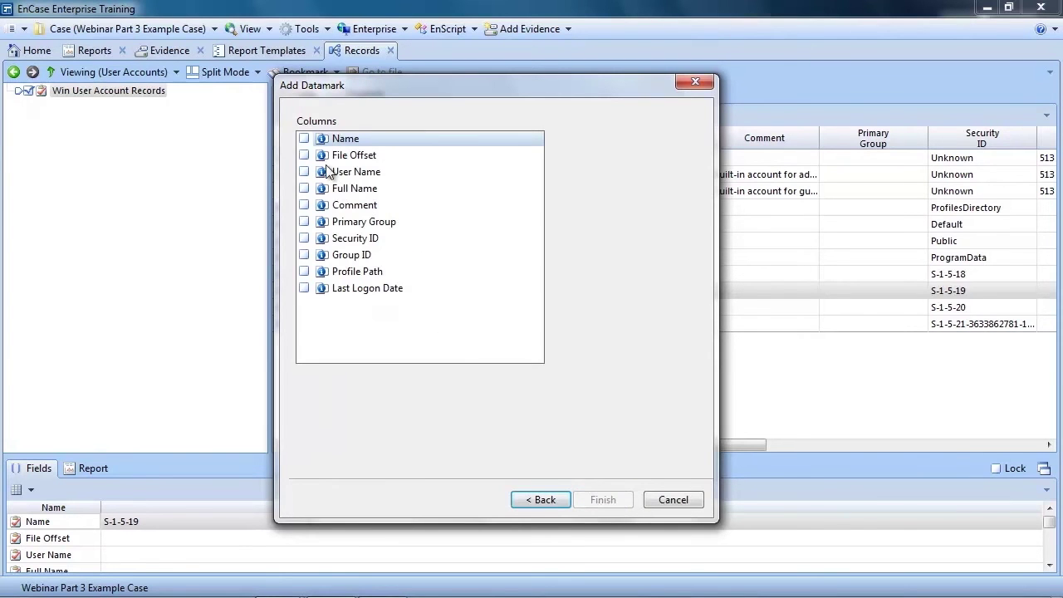
# Include the Name, User Name, Full Name and Last Logon Date columns in the bookmark and finish it.
pyautogui.click(304, 138)
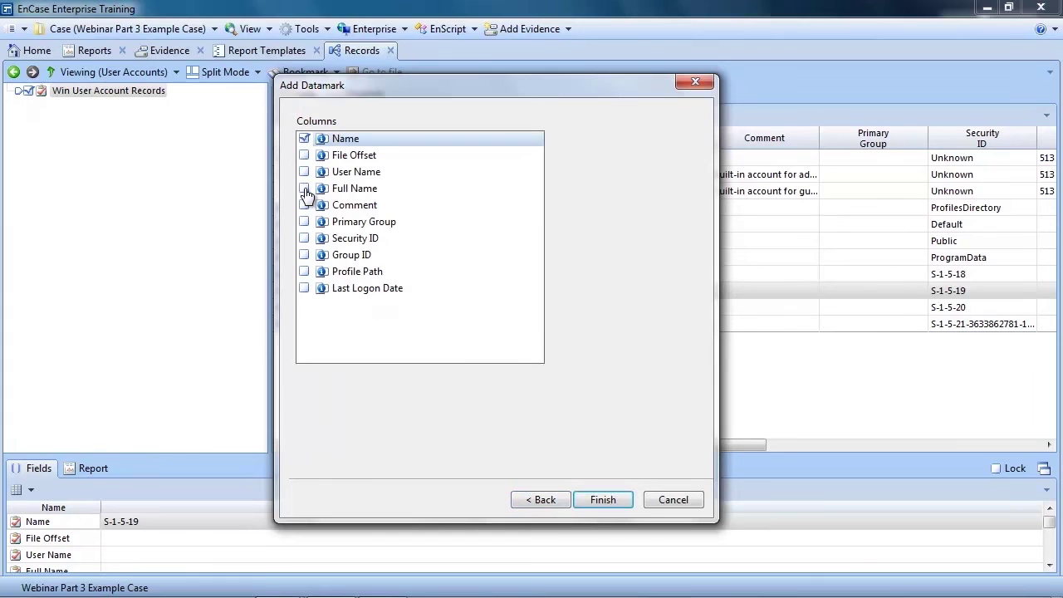
pyautogui.click(304, 172)
pyautogui.click(304, 188)
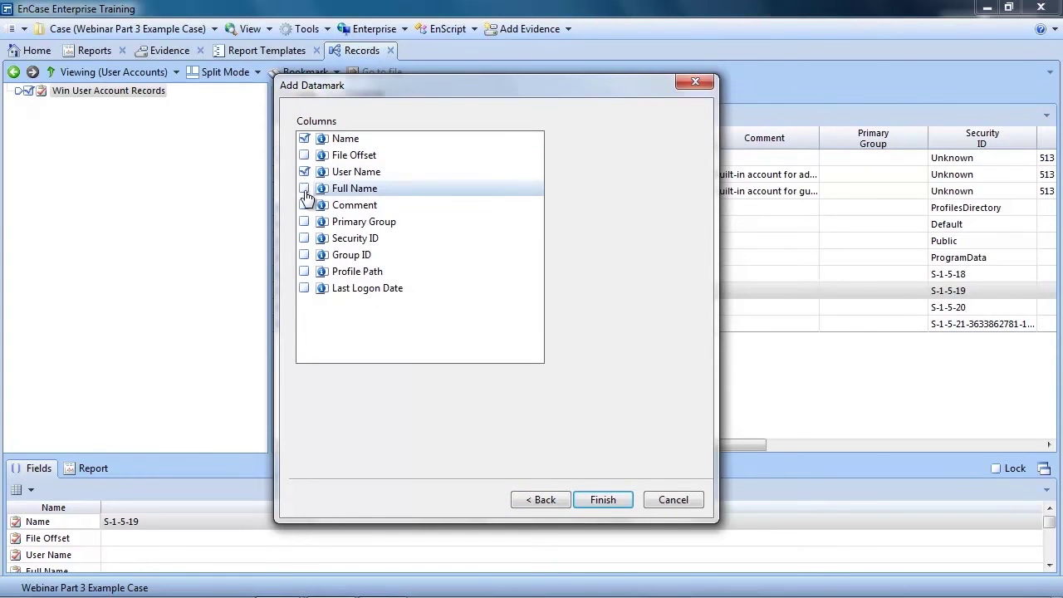
pyautogui.click(304, 288)
pyautogui.click(603, 500)
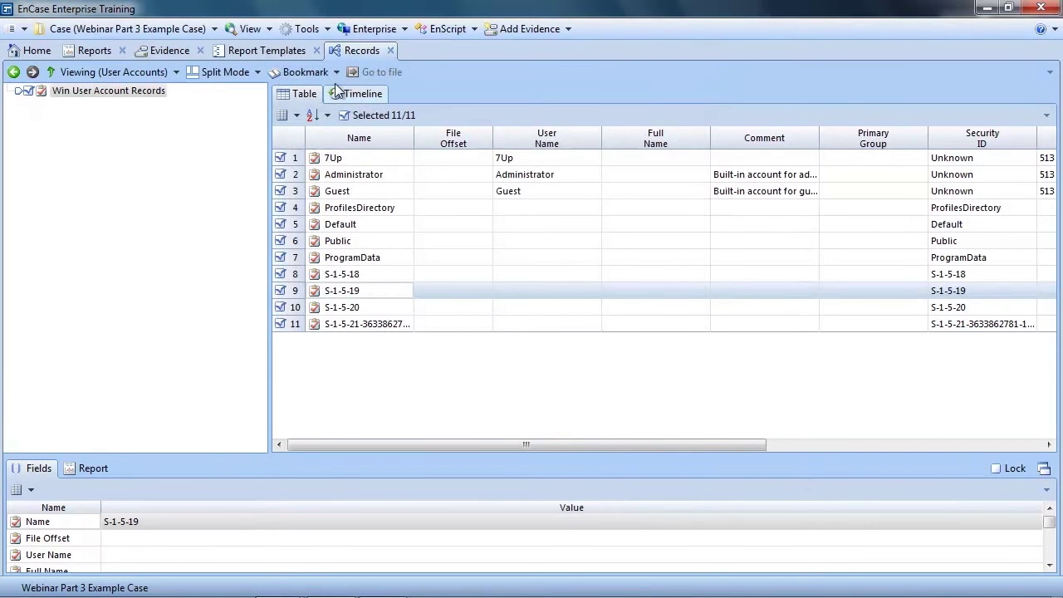
# Close and reopen the examination report to refresh it, and review the account tables under User Info.
pyautogui.click(123, 51)
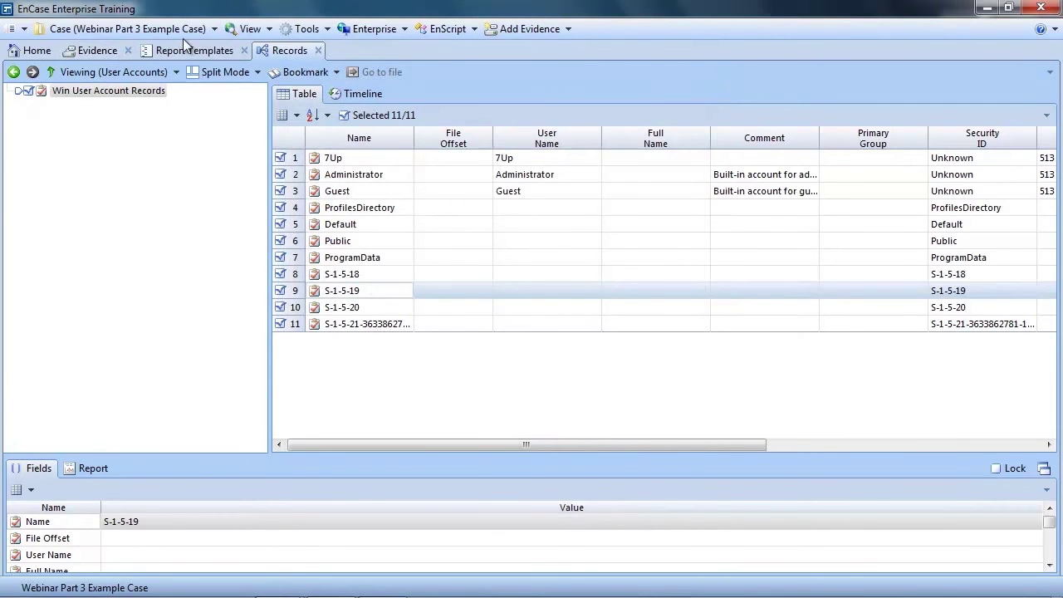
pyautogui.click(247, 28)
pyautogui.click(262, 94)
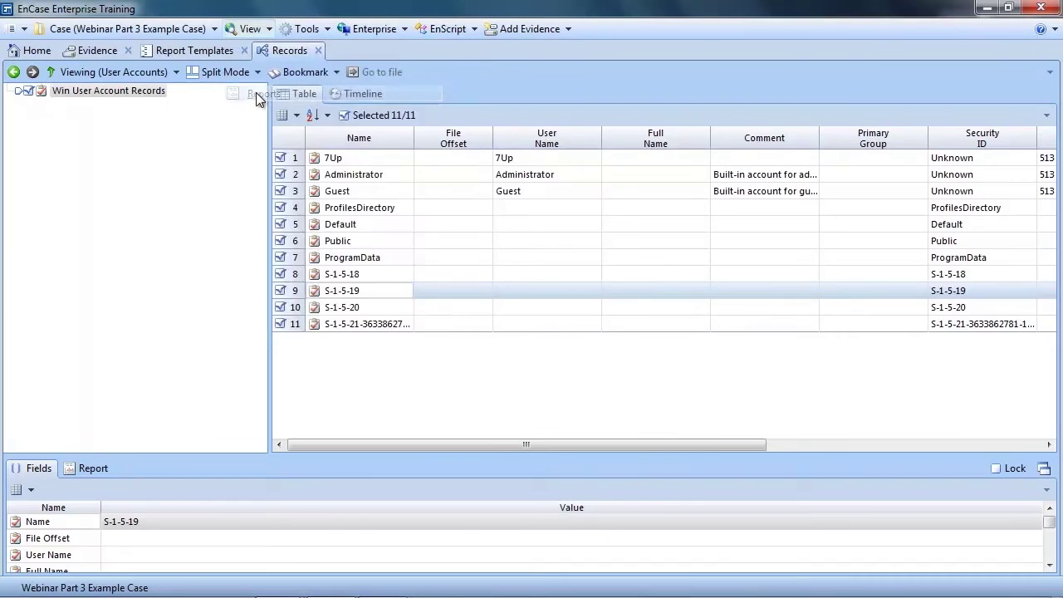
pyautogui.scroll(-10, 529, 369)
pyautogui.scroll(-10, 529, 368)
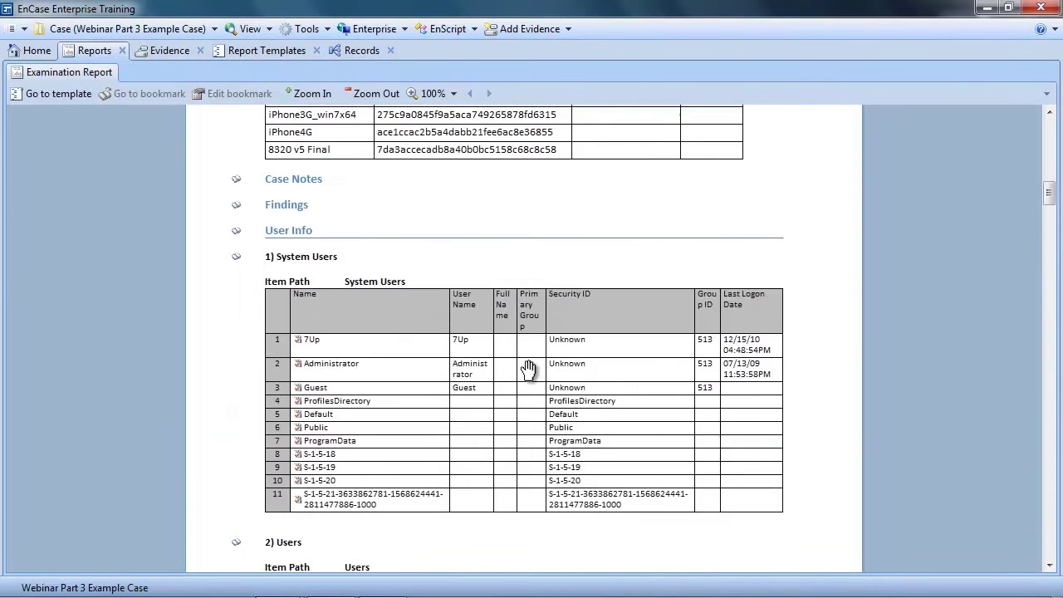
pyautogui.scroll(-7, 529, 368)
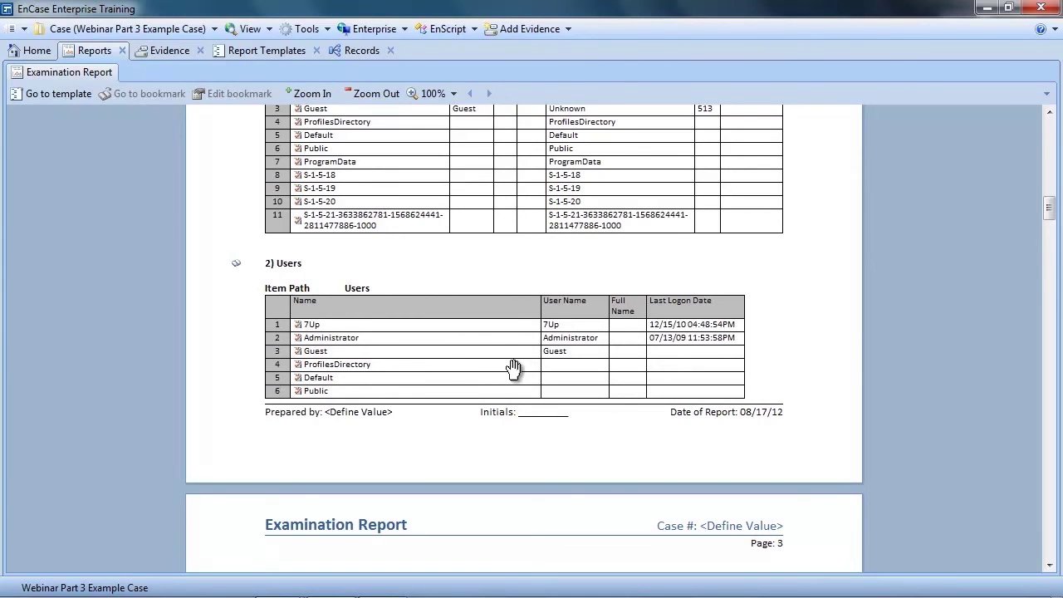
# Bookmark Market Profile for Food and Beverages in Japan.docx from the Distribution search results as a single item in the Documents folder.
pyautogui.click(38, 54)
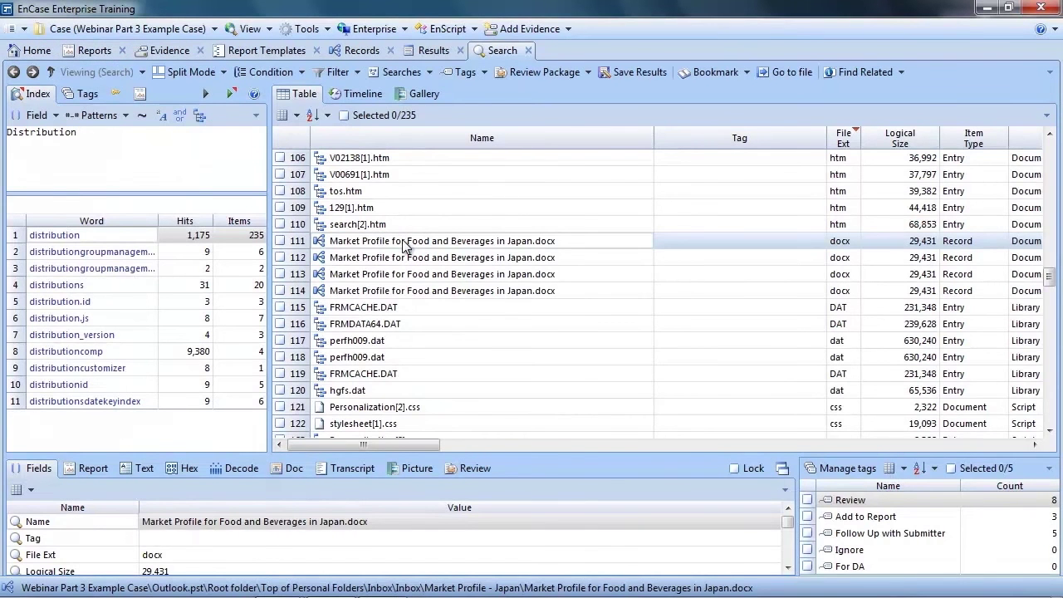
pyautogui.rightClick(404, 246)
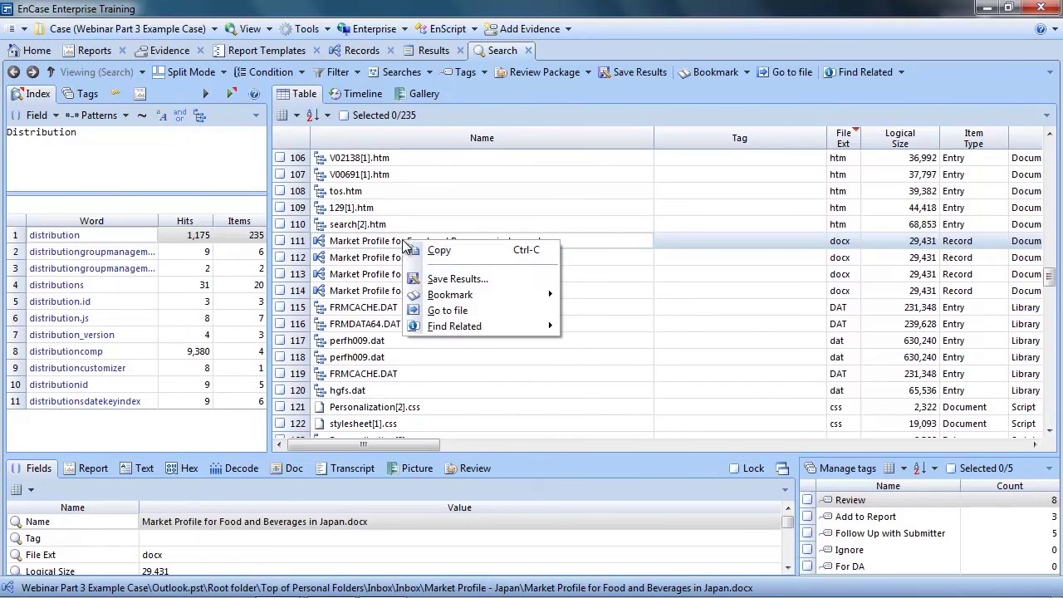
pyautogui.moveTo(449, 299)
pyautogui.click(586, 323)
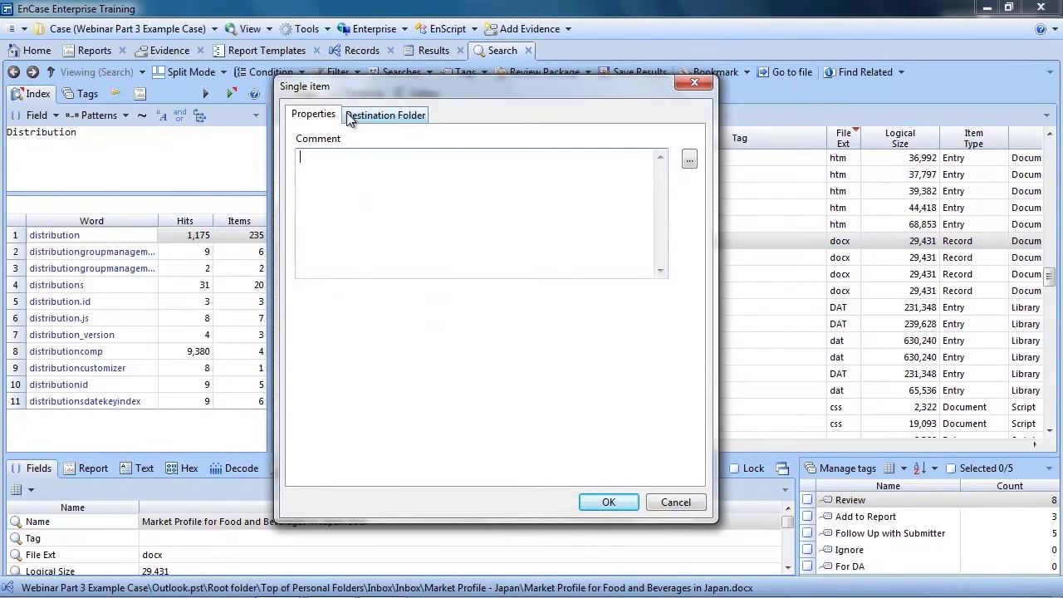
pyautogui.click(350, 118)
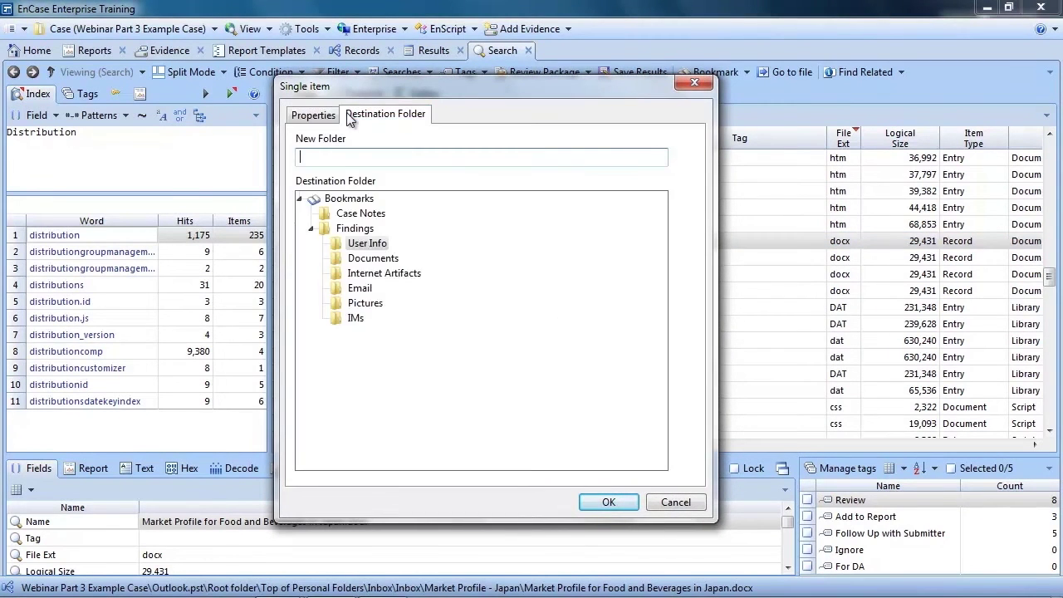
pyautogui.click(369, 260)
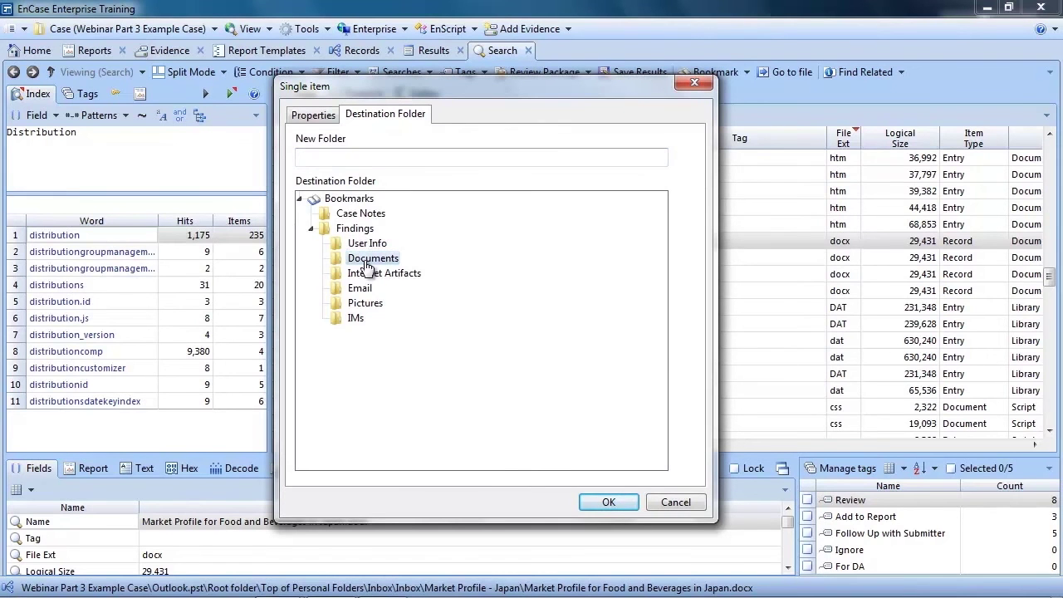
pyautogui.click(606, 504)
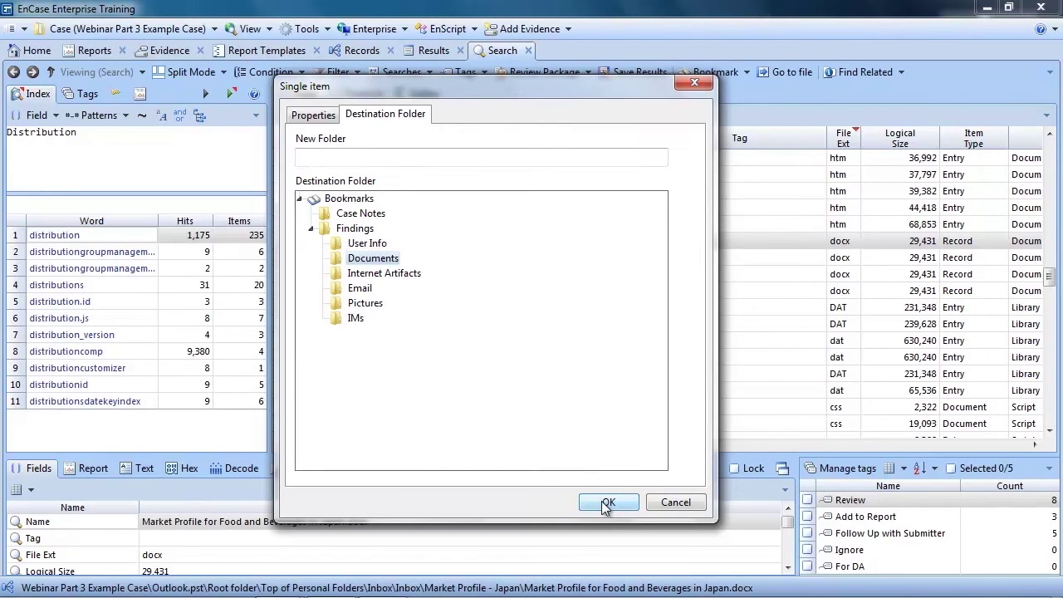
pyautogui.click(606, 503)
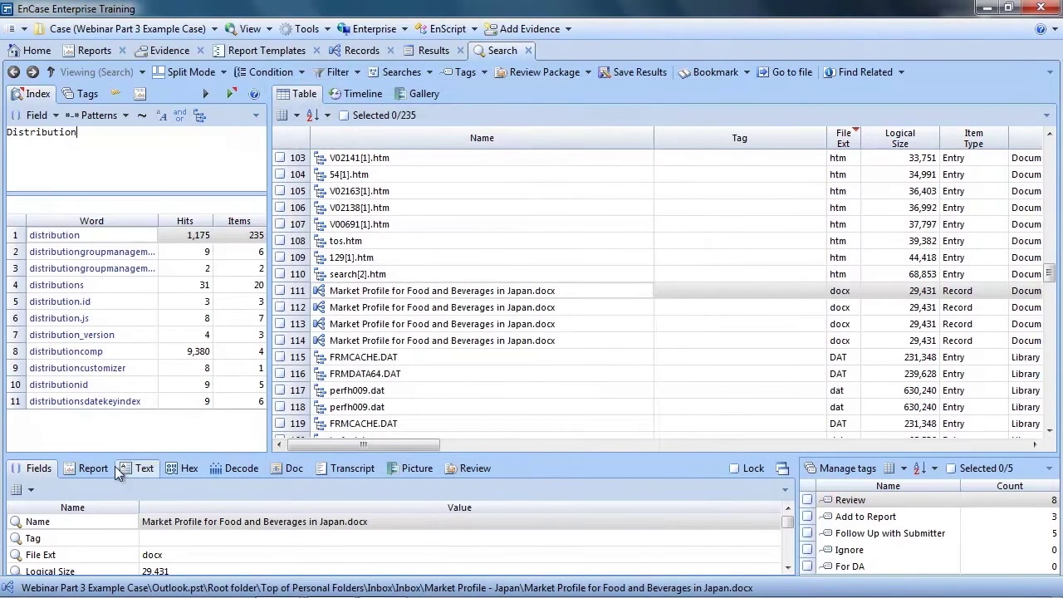
# Bookmark a passage under 2.3 Distribution Channels in the document's transcript as transcript text in the Documents folder.
pyautogui.click(367, 471)
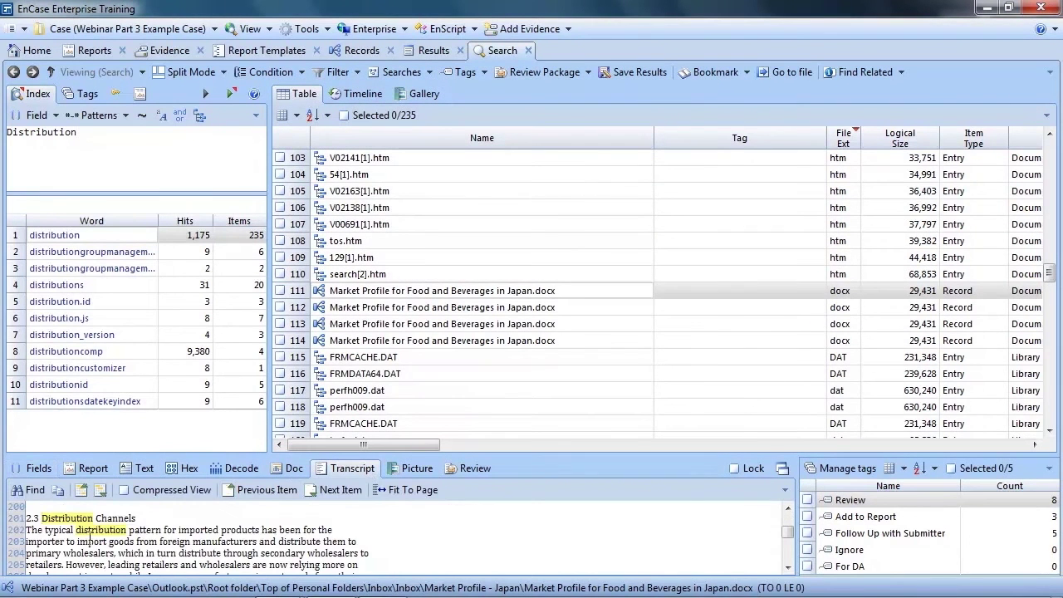
pyautogui.moveTo(81, 539); pyautogui.dragTo(342, 567)
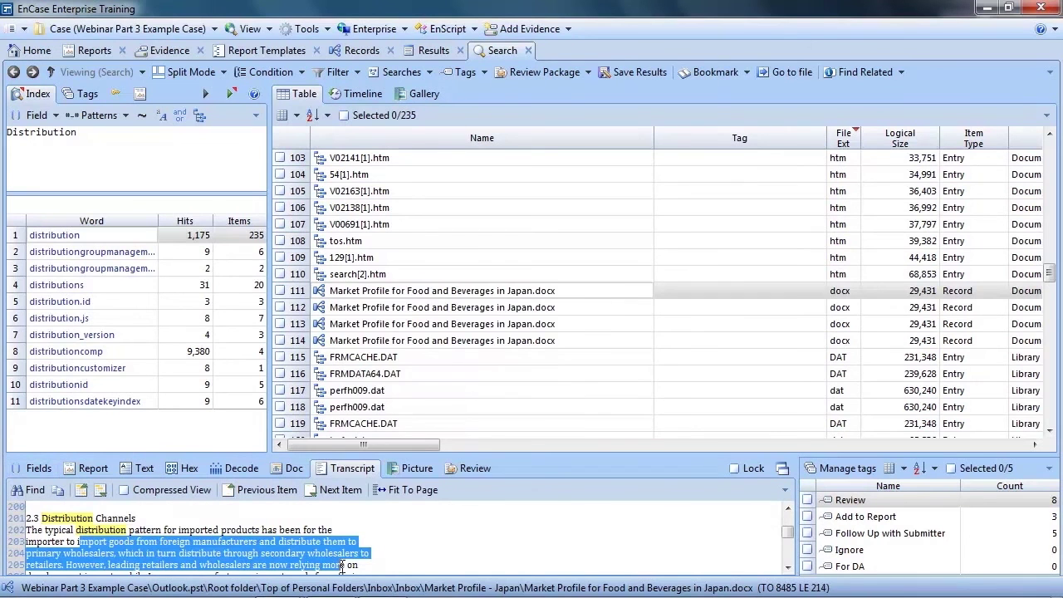
pyautogui.rightClick(335, 559)
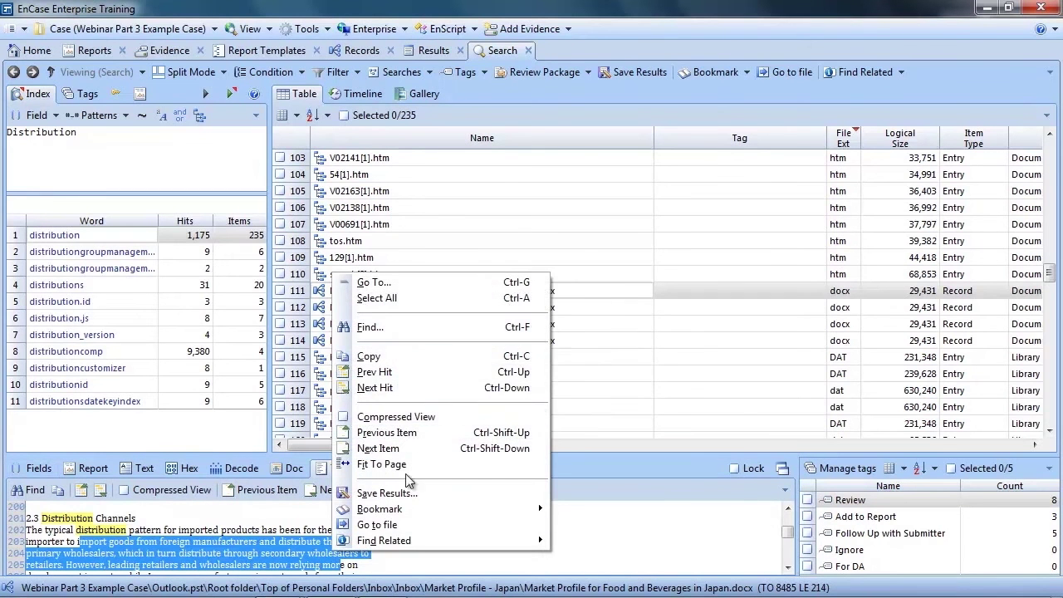
pyautogui.moveTo(412, 510)
pyautogui.click(597, 512)
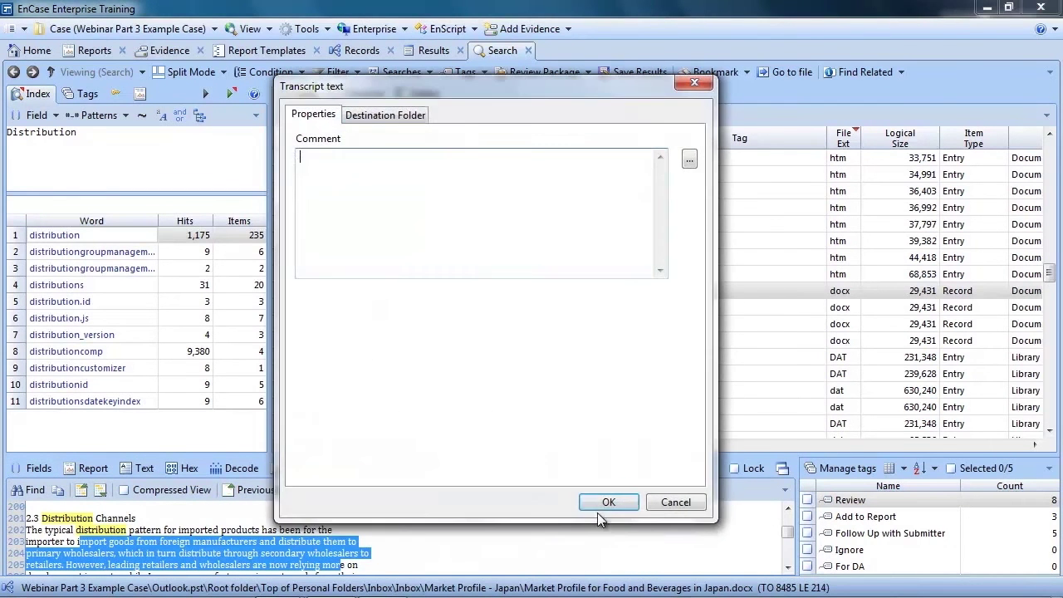
pyautogui.click(424, 114)
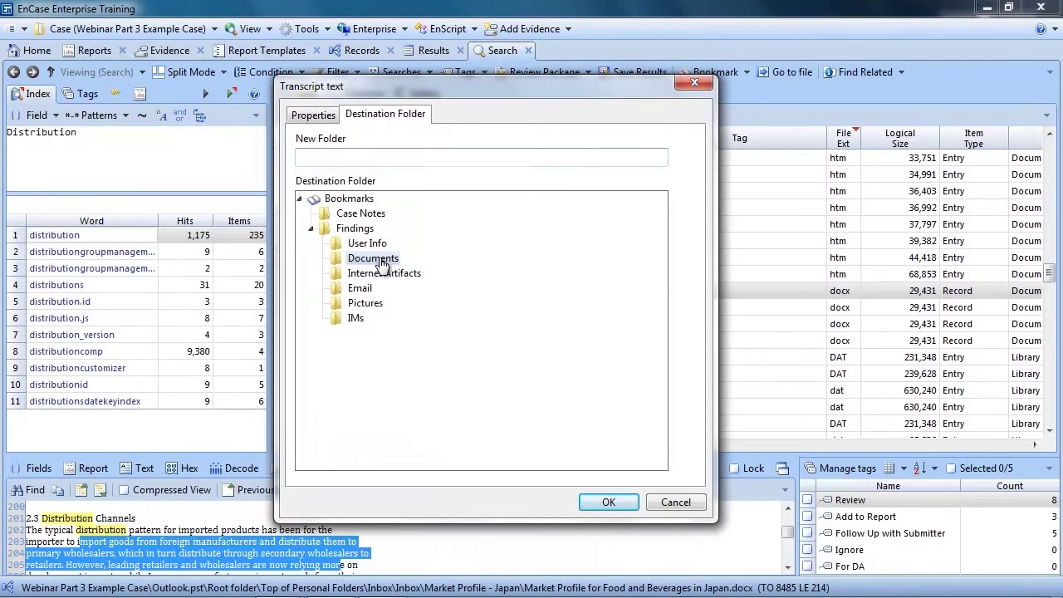
pyautogui.click(606, 502)
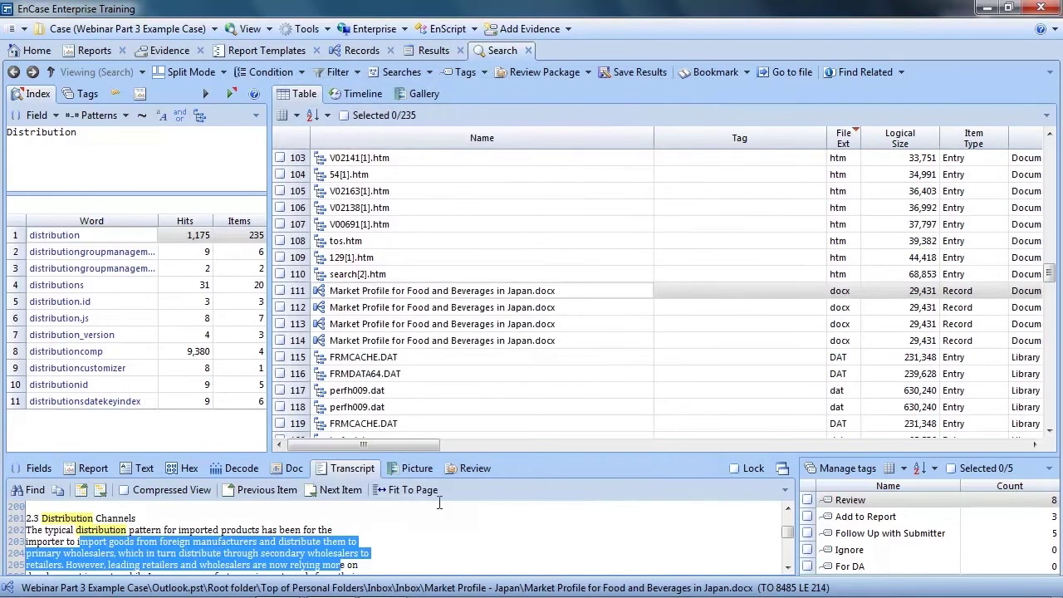
# View the raw text of the Market Profile document instead of its transcript.
pyautogui.click(132, 470)
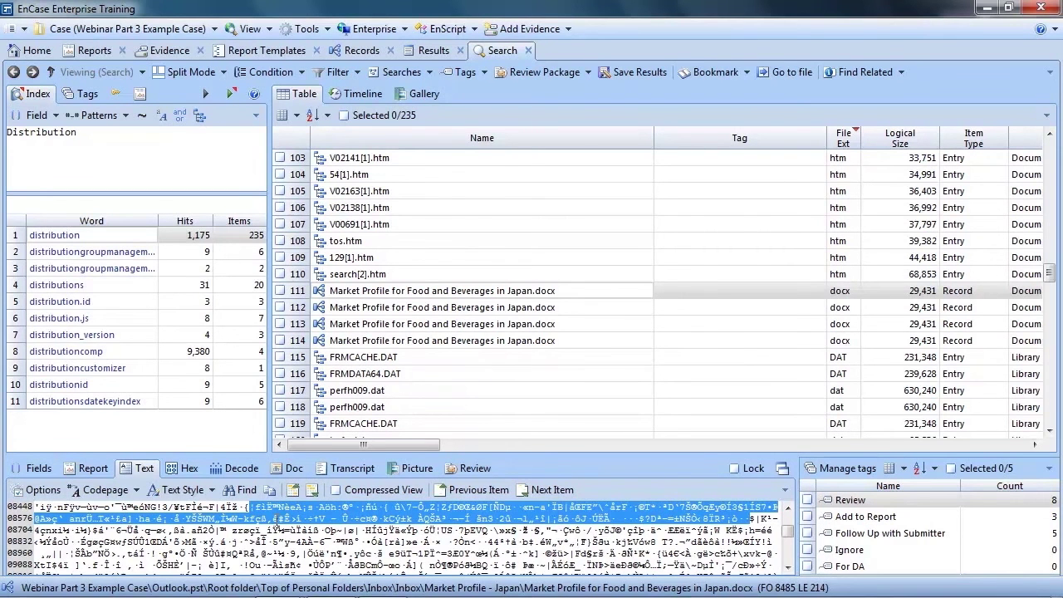
pyautogui.click(405, 282)
# Bookmark the RE: Distribution Contract Dispute emails in rows 134 and 136 as selected items in the Email folder, and clear their selection.
pyautogui.scroll(-9, 405, 284)
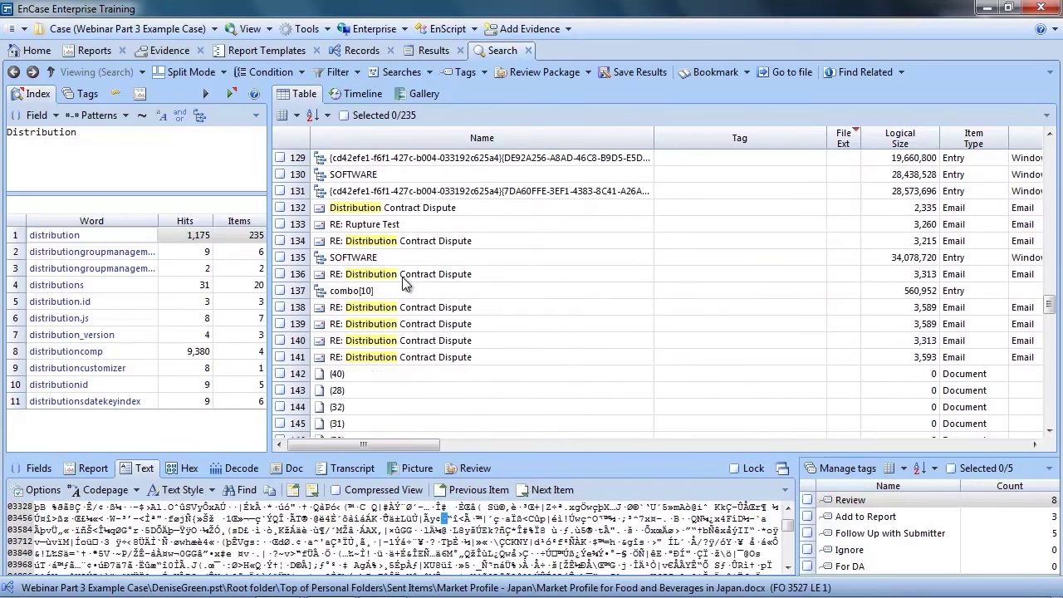
pyautogui.click(402, 262)
pyautogui.click(280, 275)
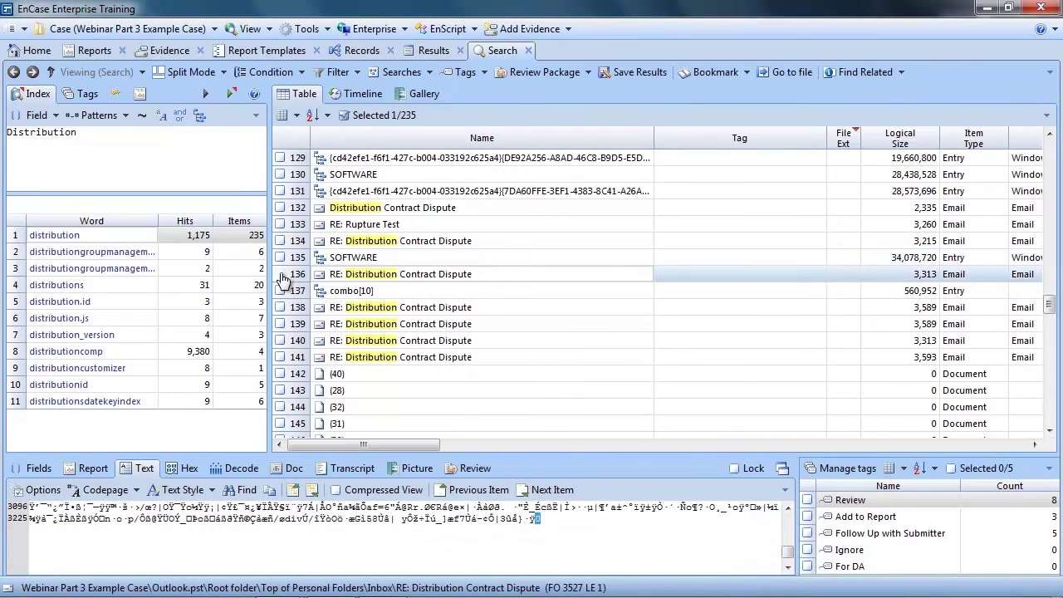
pyautogui.click(281, 240)
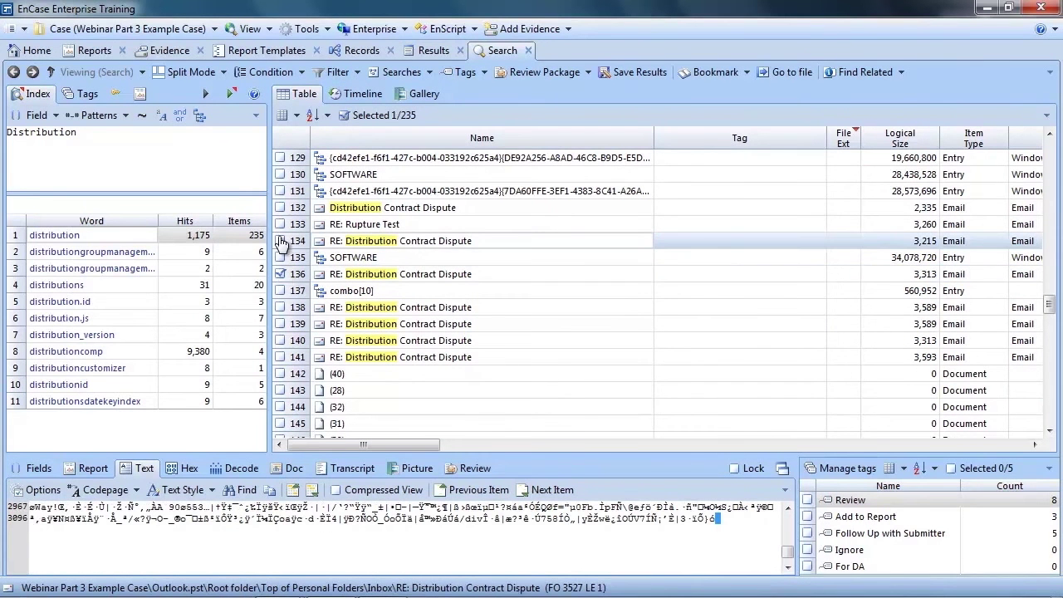
pyautogui.rightClick(368, 248)
pyautogui.moveTo(409, 305)
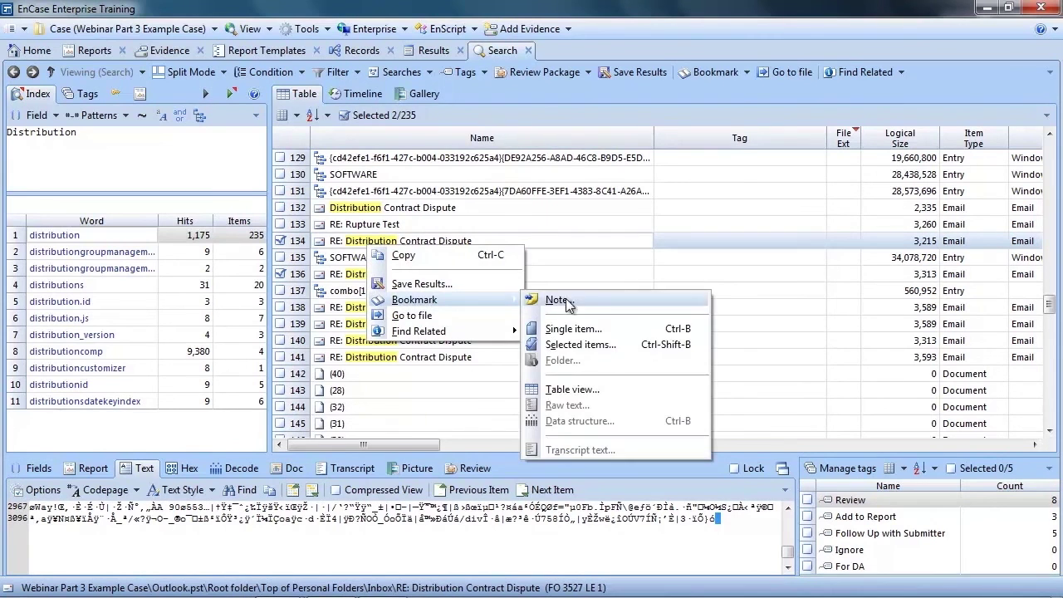
pyautogui.click(569, 348)
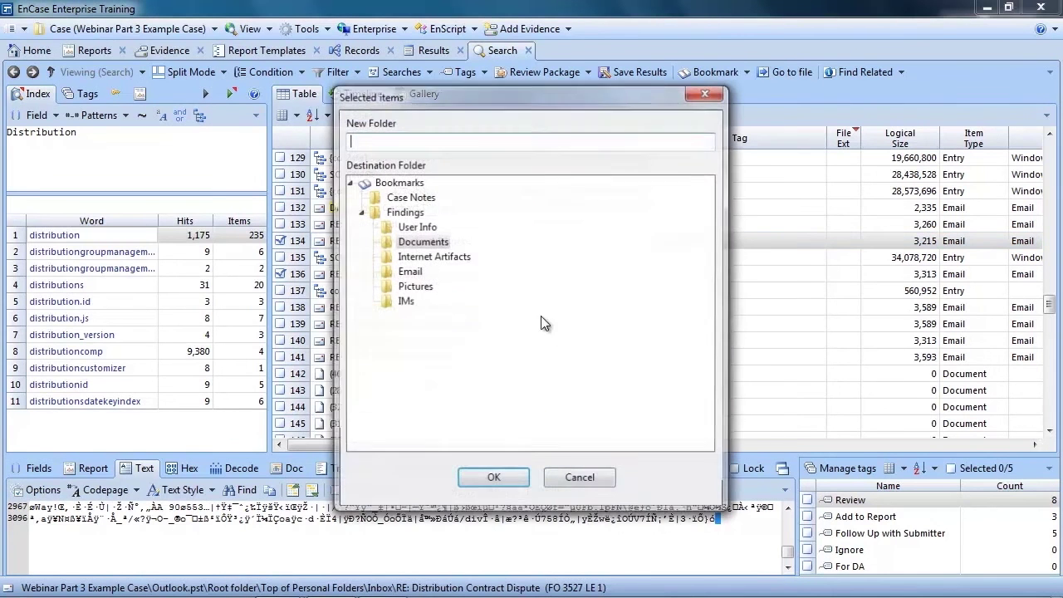
pyautogui.click(420, 273)
pyautogui.click(493, 480)
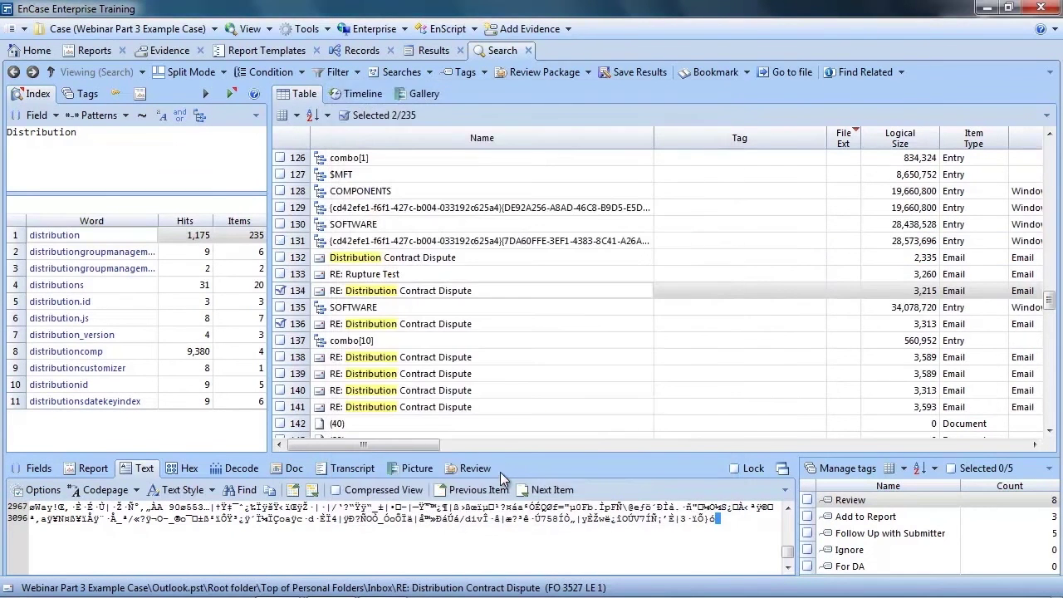
pyautogui.click(281, 290)
pyautogui.click(281, 324)
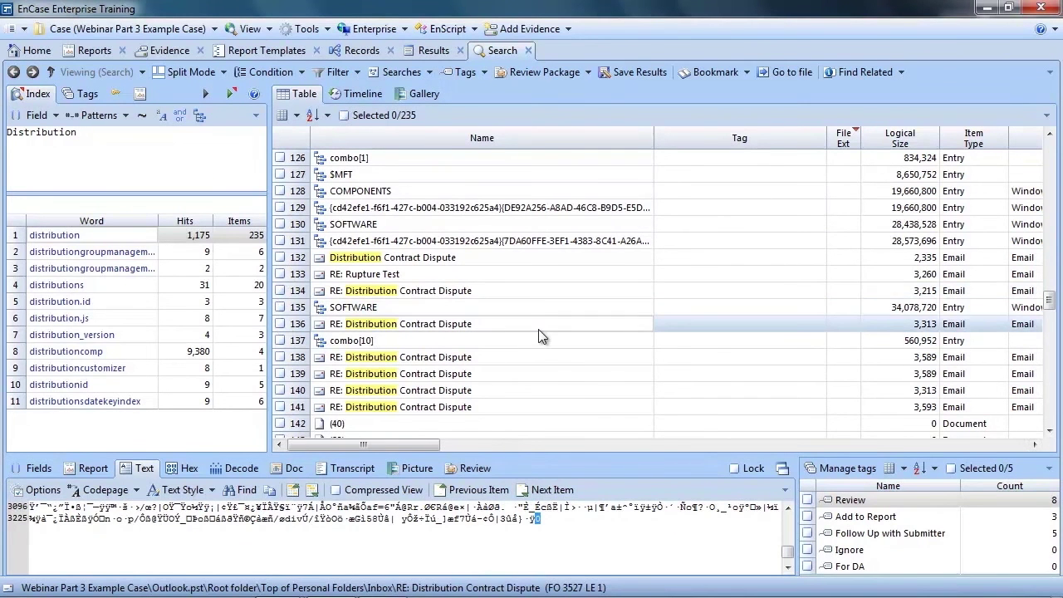
# Open the Internet Explorer (Windows) Bookmarks folder within the Internet records of v7_Sample_Evidence.
pyautogui.scroll(-10, 538, 329)
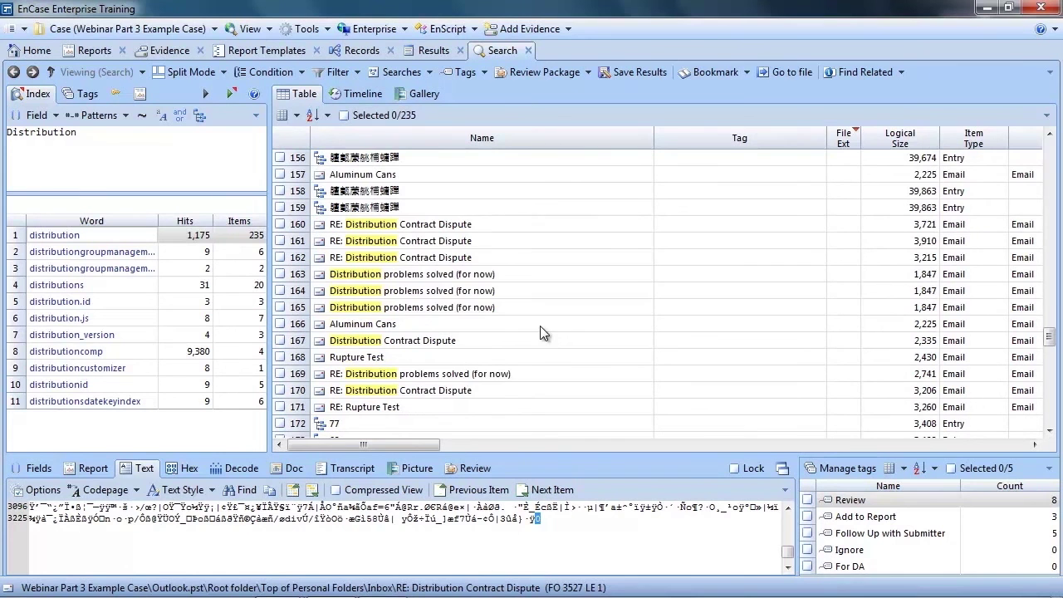
pyautogui.click(27, 53)
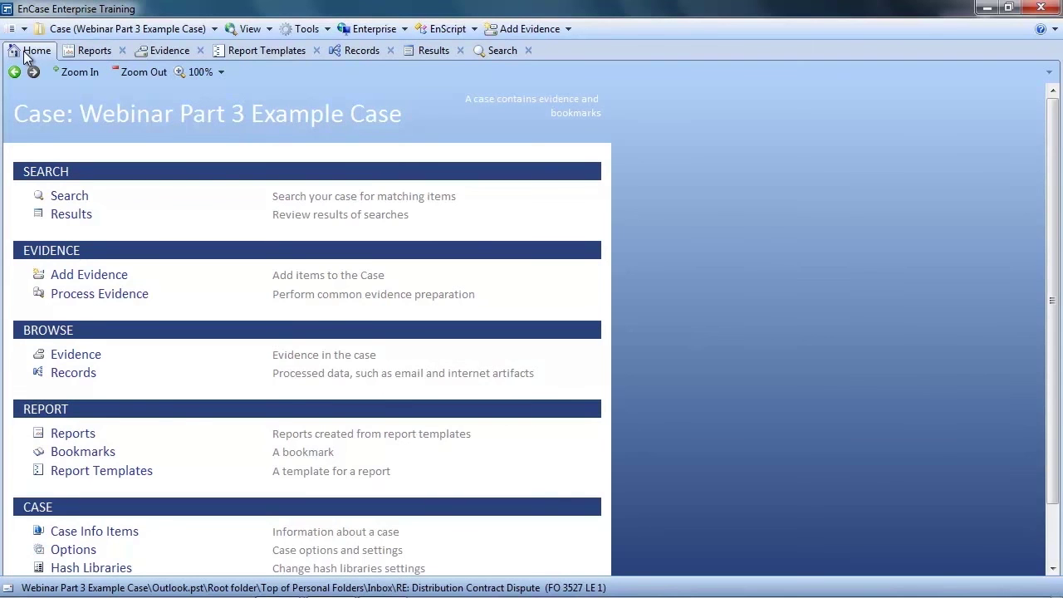
pyautogui.click(79, 374)
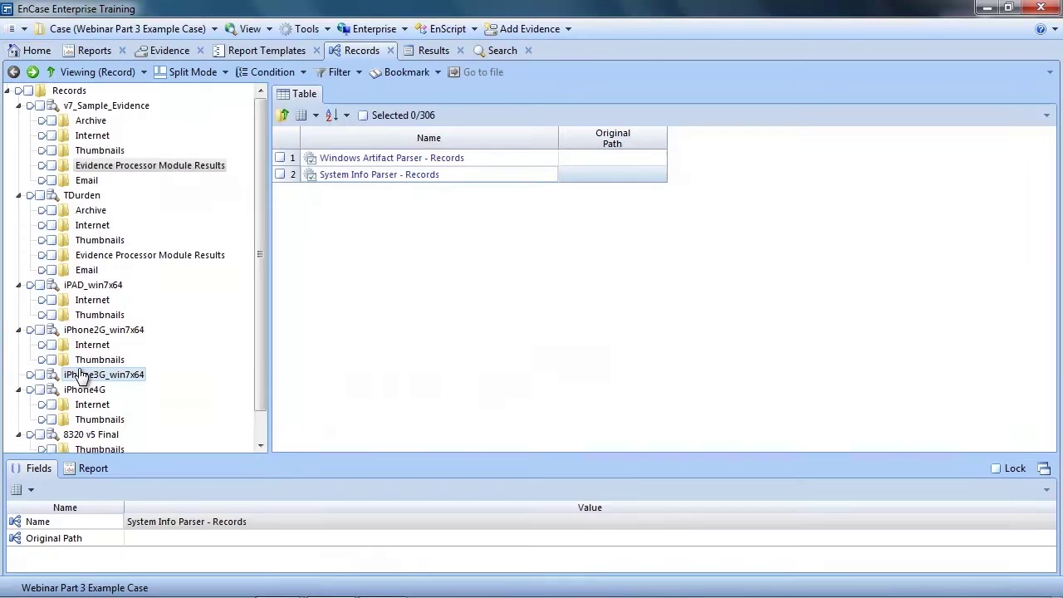
pyautogui.click(91, 136)
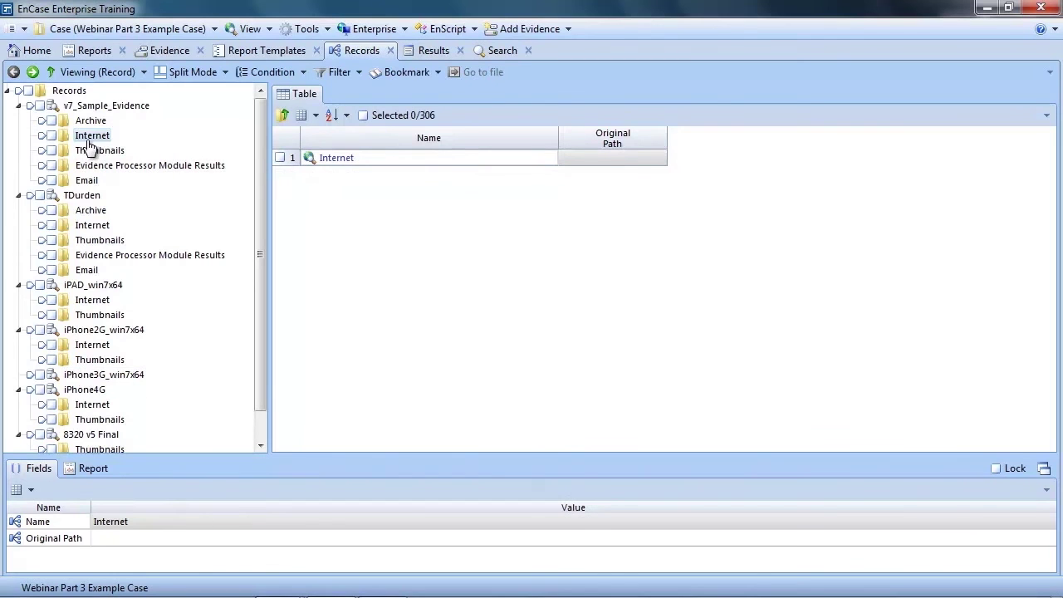
pyautogui.doubleClick(335, 158)
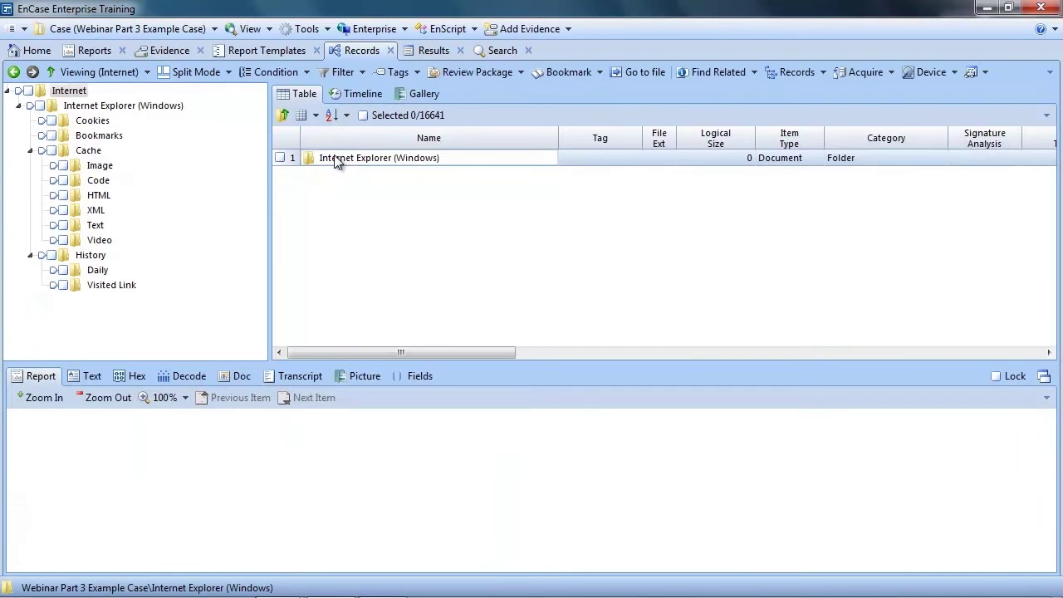
pyautogui.doubleClick(335, 159)
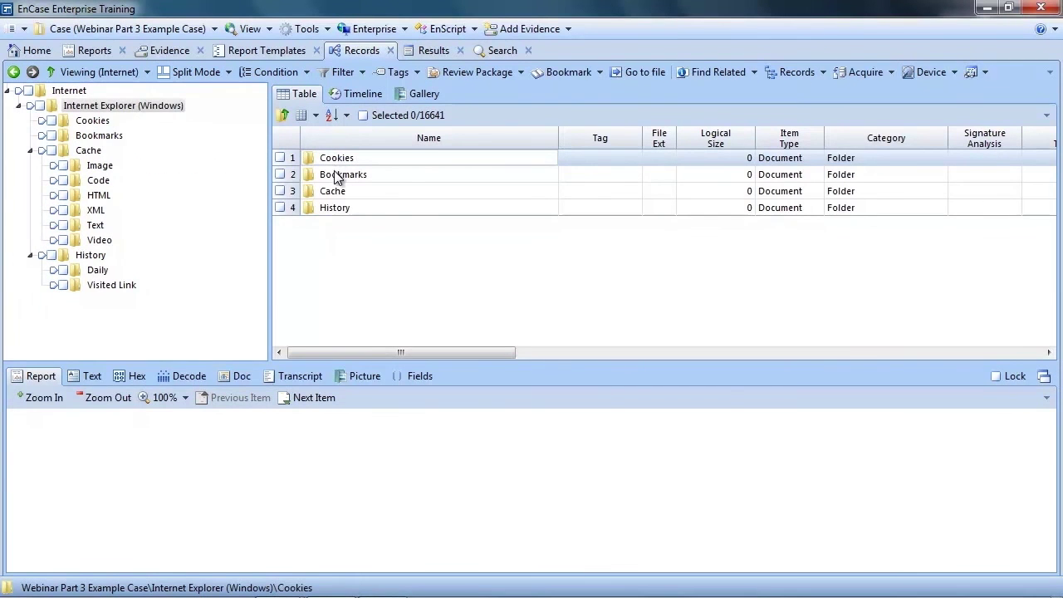
pyautogui.doubleClick(337, 175)
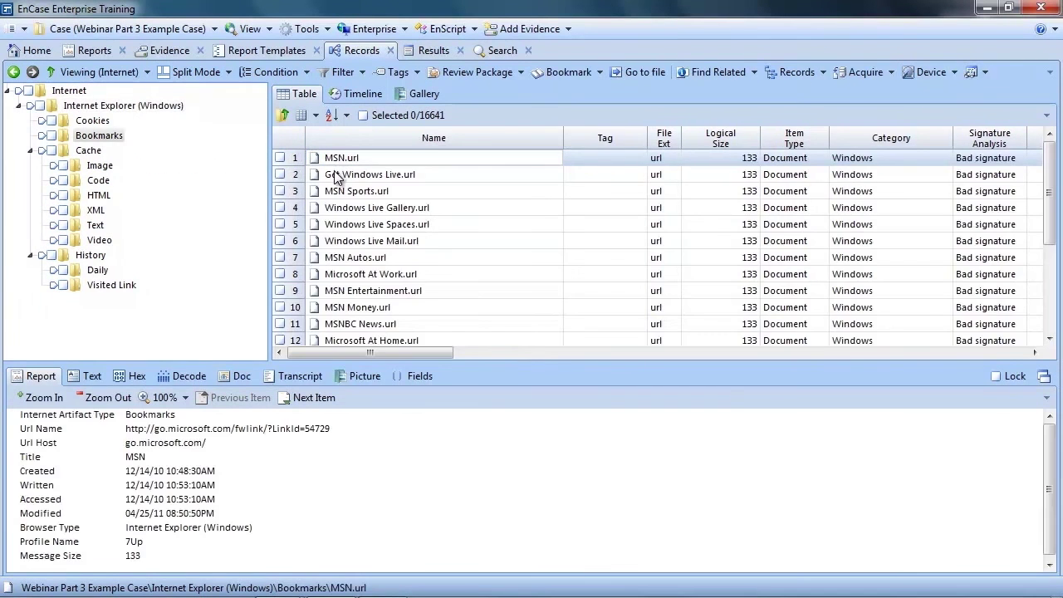
# Bookmark the first ten entries, MSN.url to MSN Money.url, as a table view in Internet Artifacts with the Name and File Created columns.
pyautogui.click(280, 158)
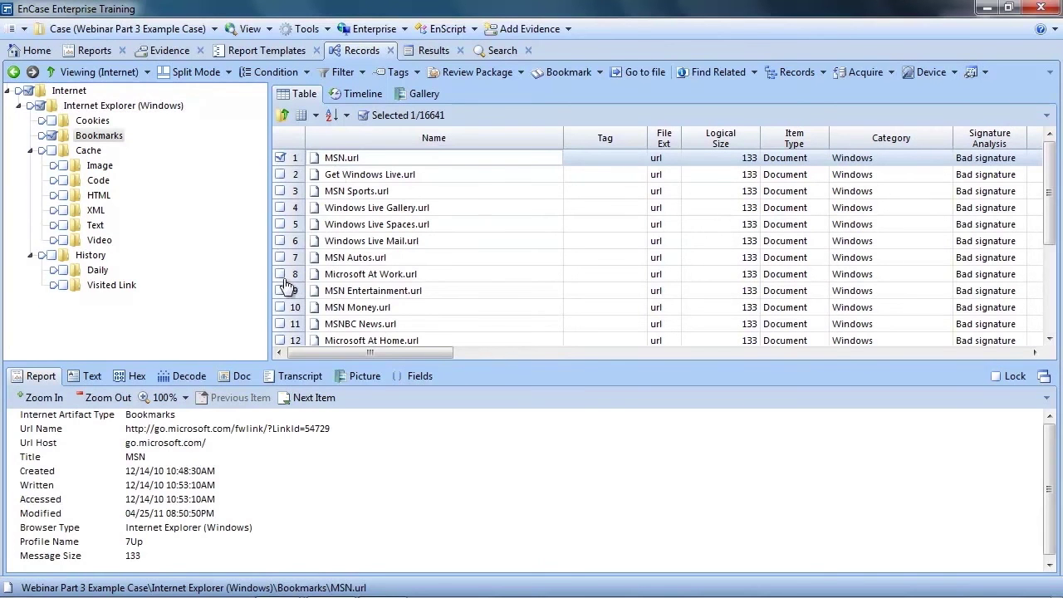
pyautogui.keyDown('shift'); pyautogui.click(281, 307); pyautogui.keyUp('shift')
pyautogui.rightClick(391, 228)
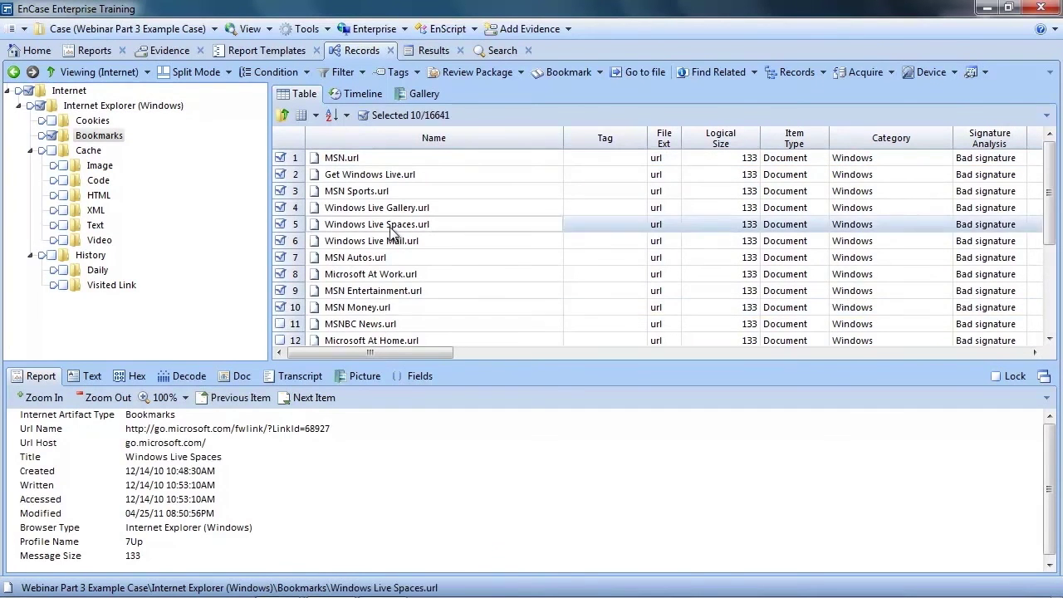
pyautogui.moveTo(464, 292)
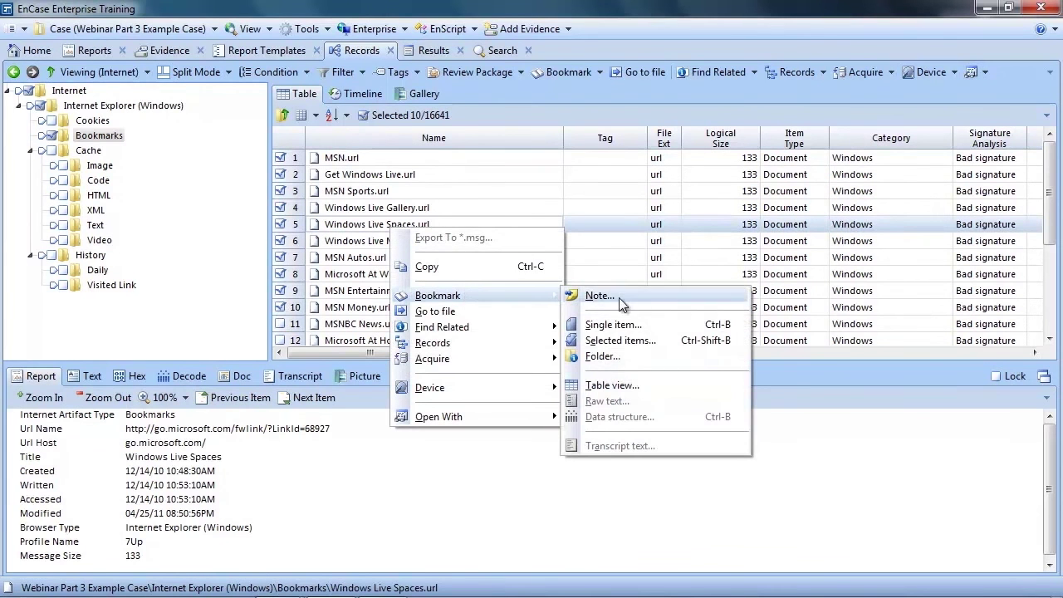
pyautogui.click(617, 383)
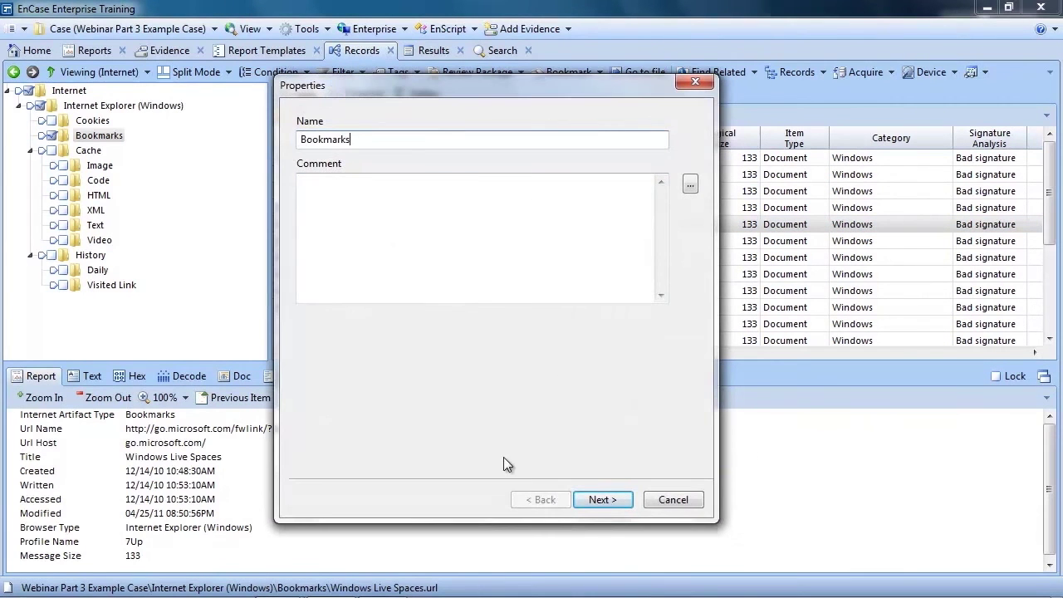
pyautogui.click(601, 501)
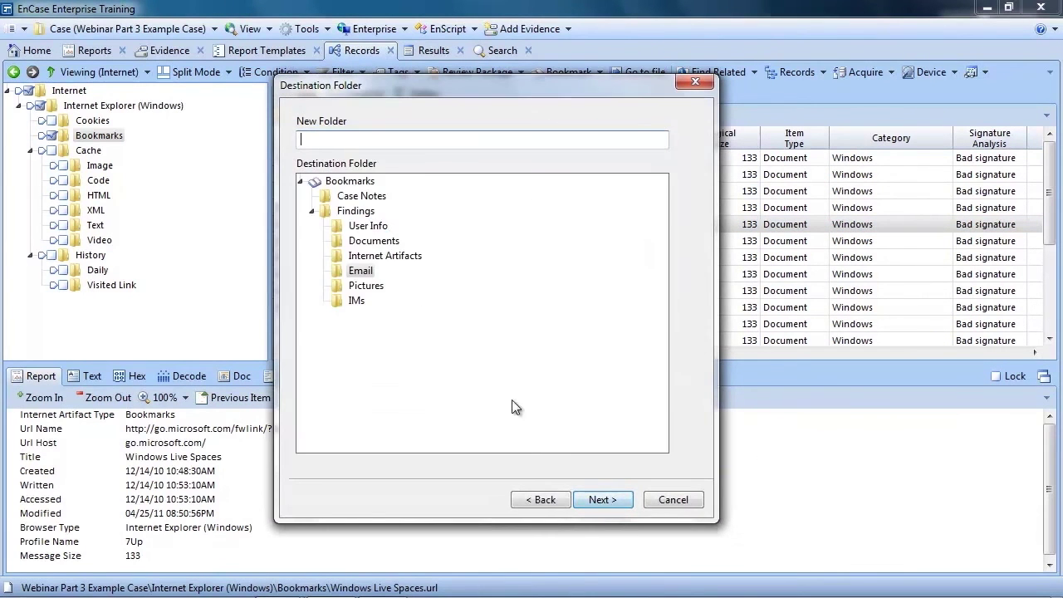
pyautogui.click(378, 256)
pyautogui.click(601, 500)
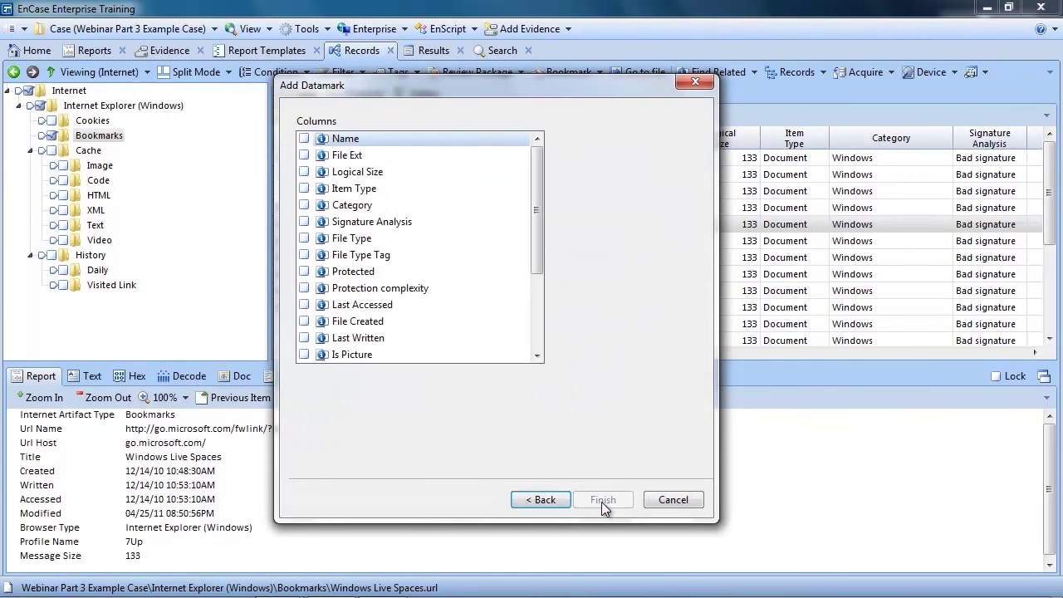
pyautogui.click(304, 321)
pyautogui.click(603, 500)
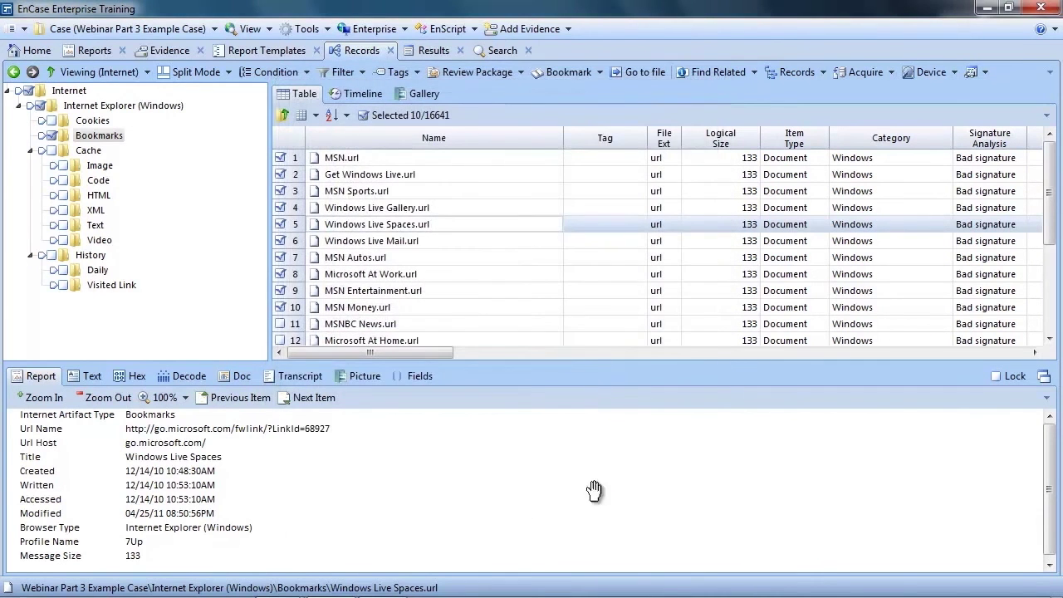
# Bookmark the pictures in rows 7973 to 7975 of the [Category]PICTURE search results as selected items in the Email folder.
pyautogui.click(32, 52)
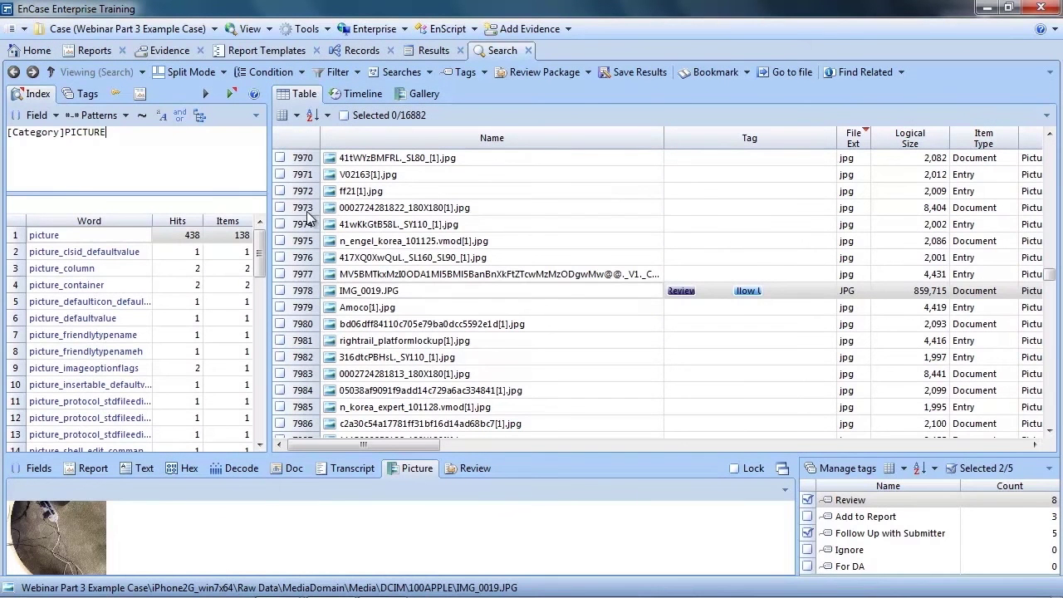
pyautogui.click(280, 207)
pyautogui.click(279, 225)
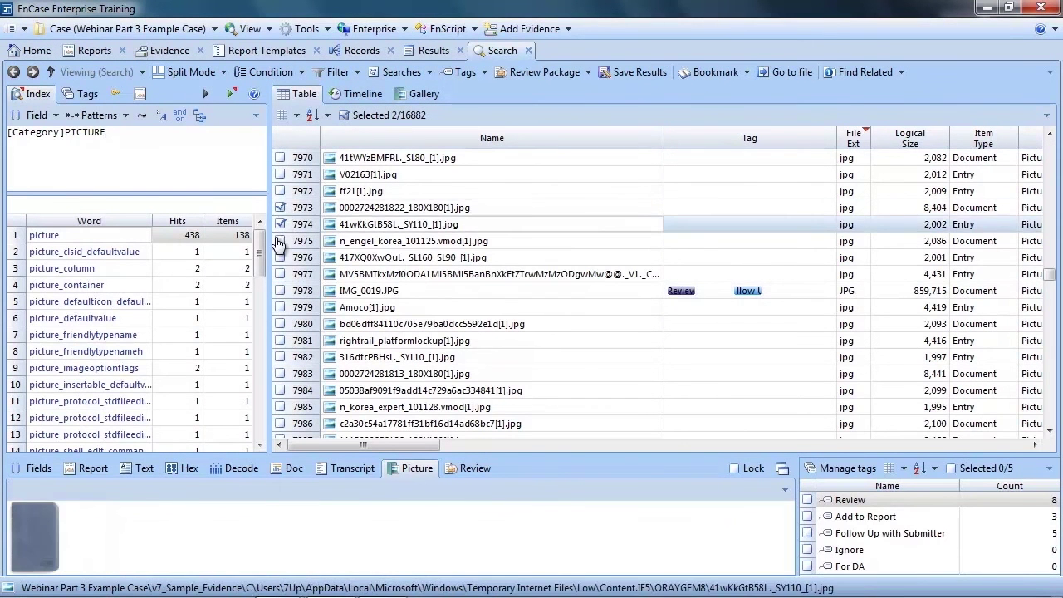
pyautogui.click(280, 241)
pyautogui.rightClick(371, 210)
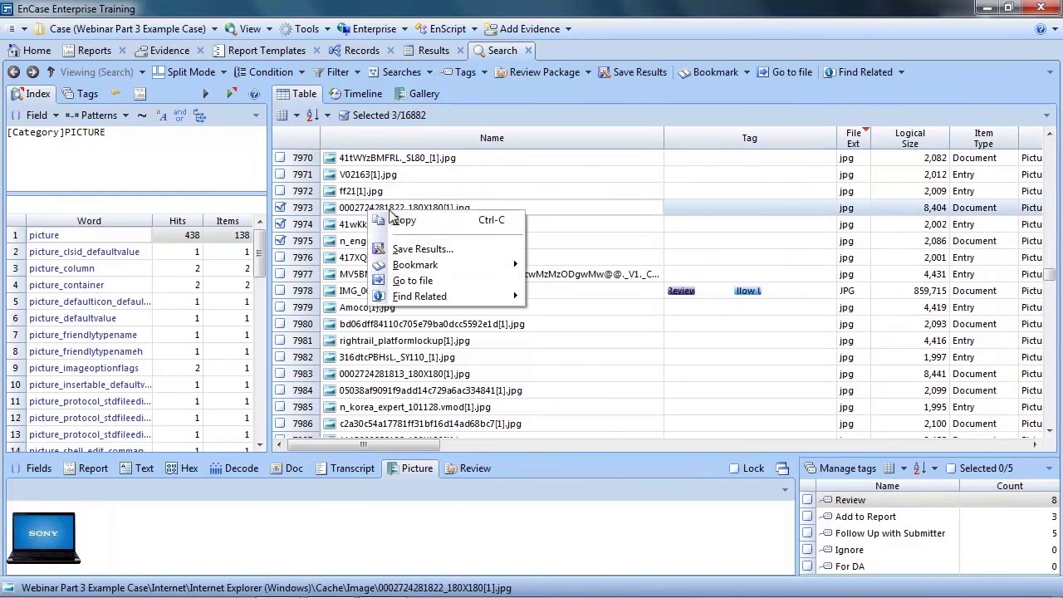
pyautogui.moveTo(418, 270)
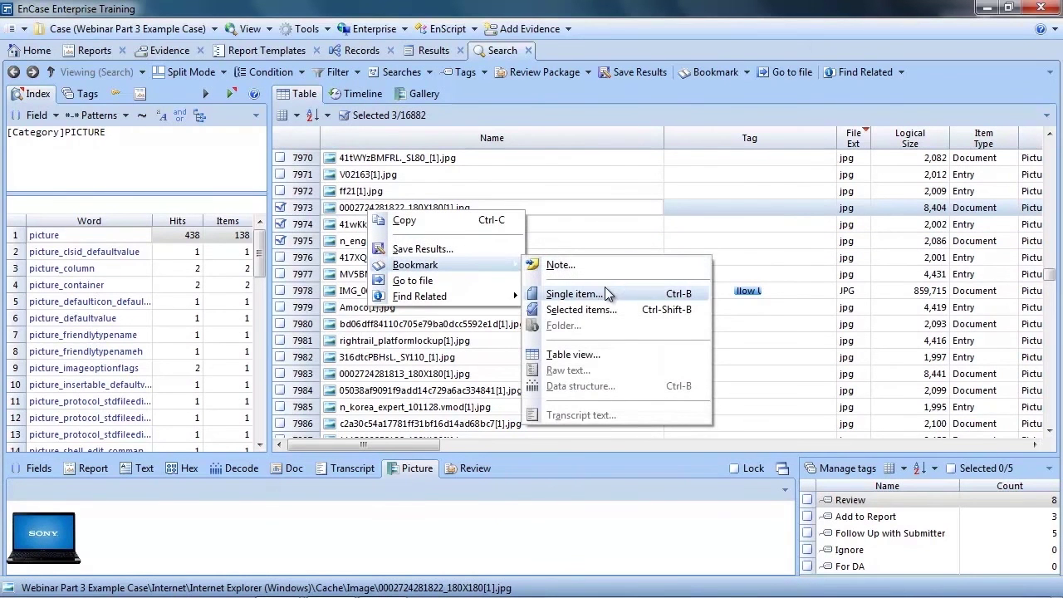
pyautogui.click(604, 307)
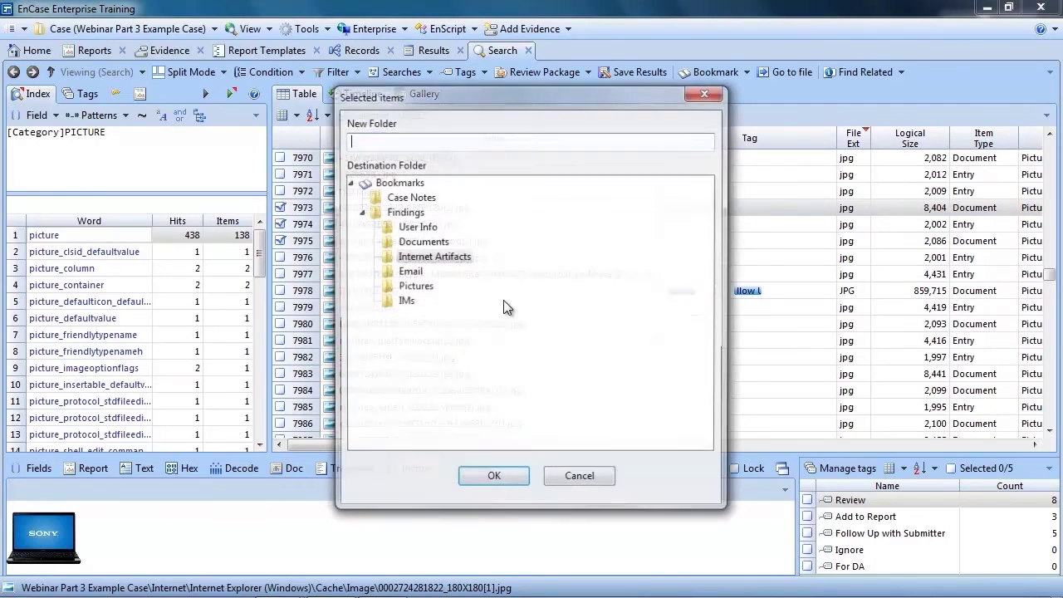
pyautogui.click(409, 271)
pyautogui.click(494, 479)
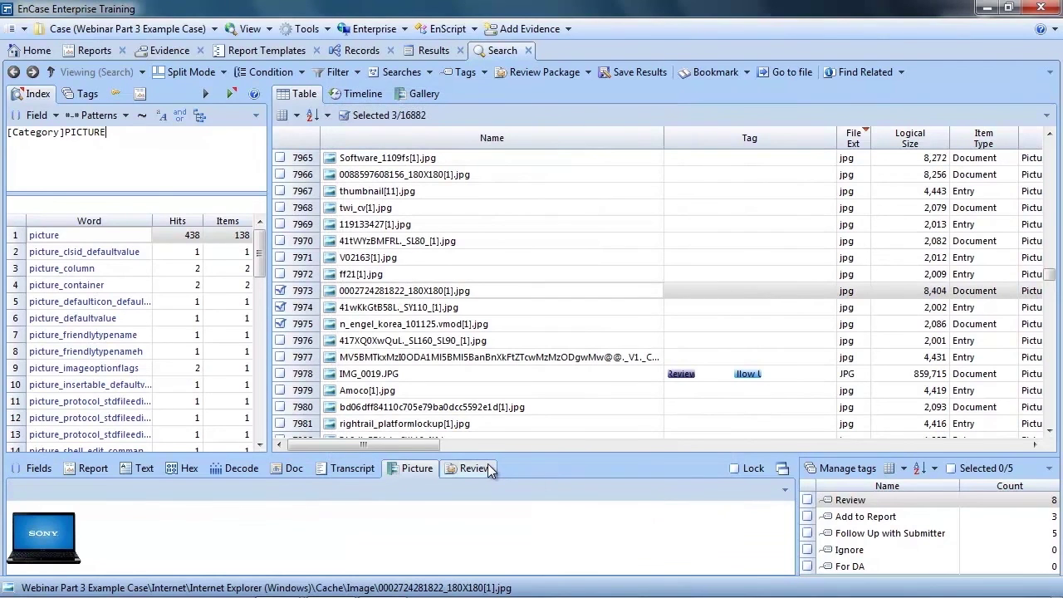
# Review the bookmarked documents, emails and pictures in the Examination Report.
pyautogui.click(94, 50)
pyautogui.scroll(-20, 463, 330)
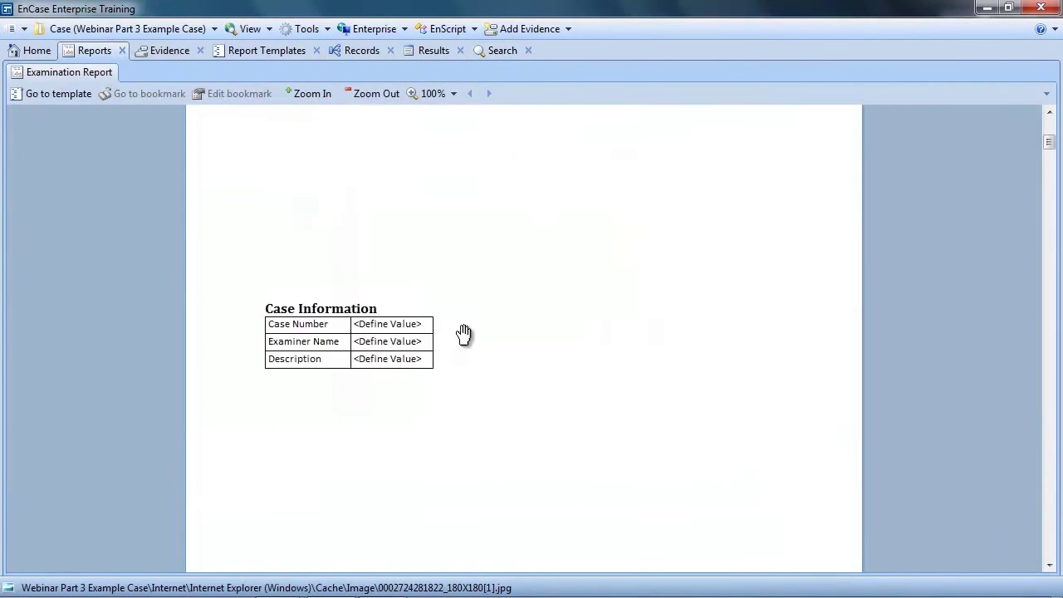
pyautogui.scroll(-20, 462, 344)
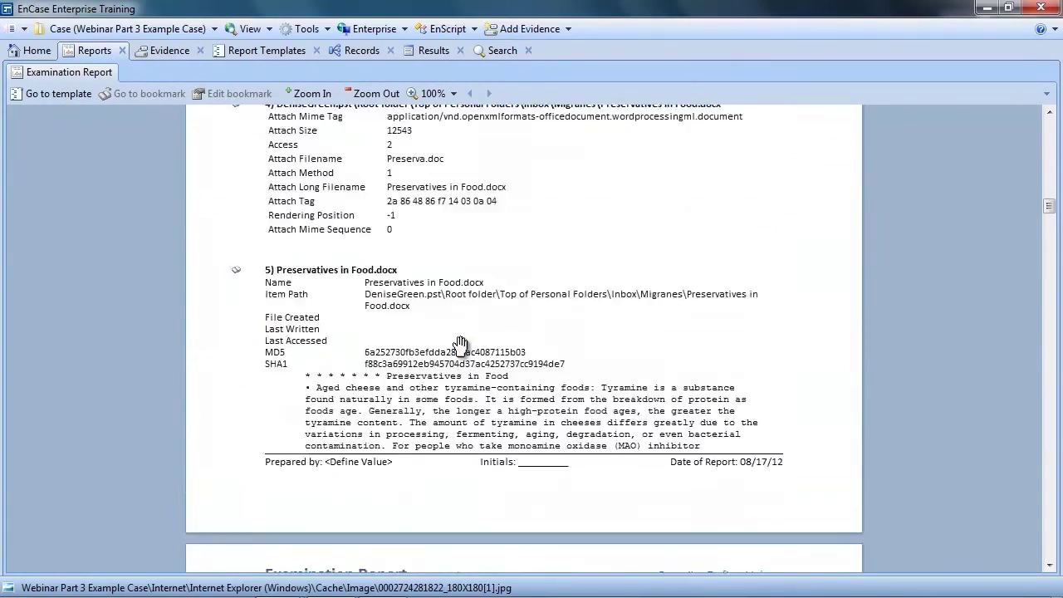
pyautogui.scroll(-20, 460, 348)
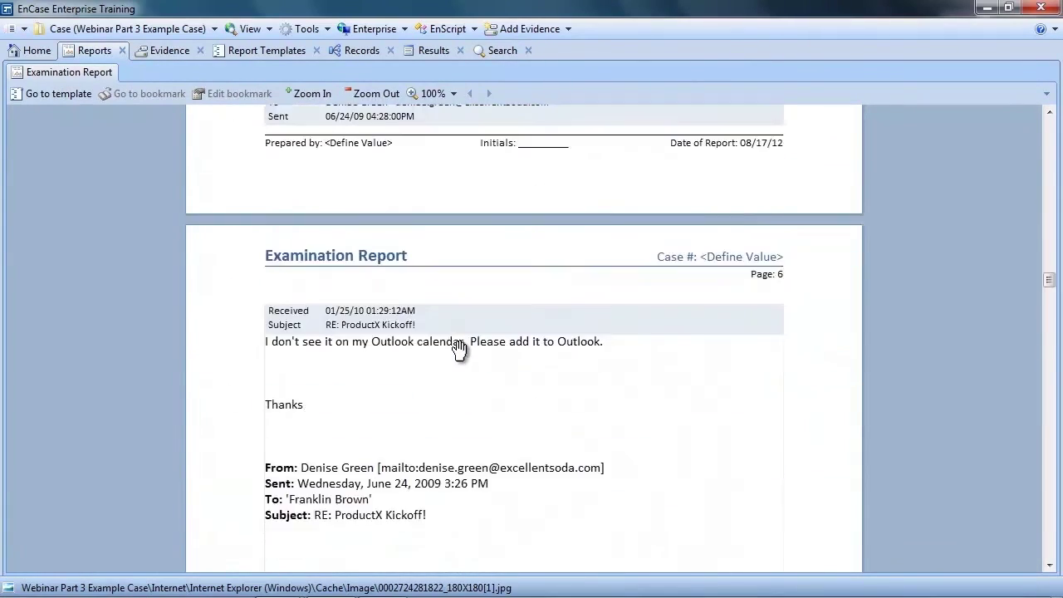
pyautogui.scroll(-20, 460, 348)
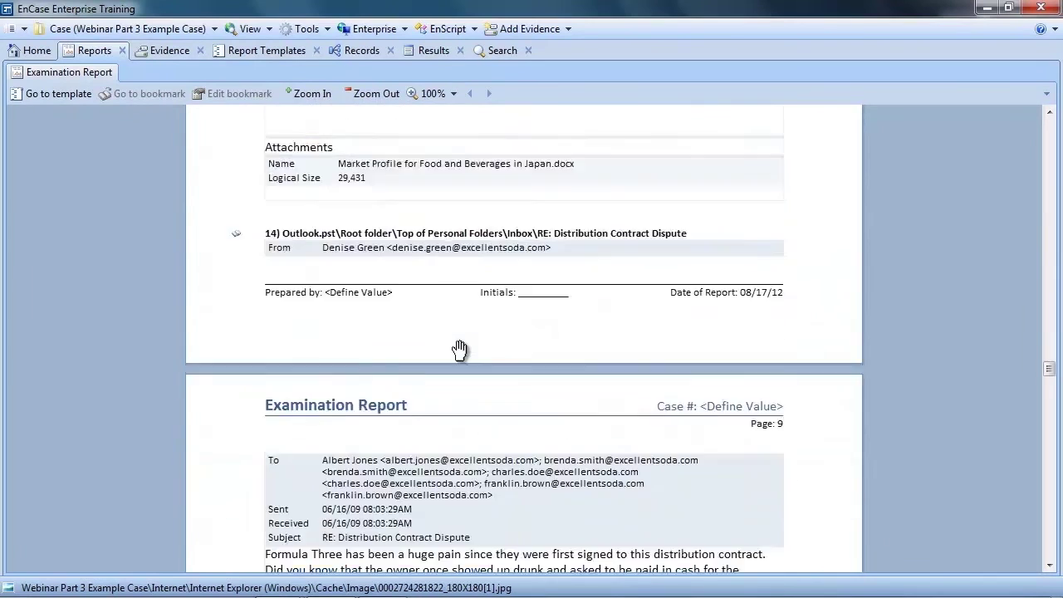
pyautogui.scroll(-20, 460, 348)
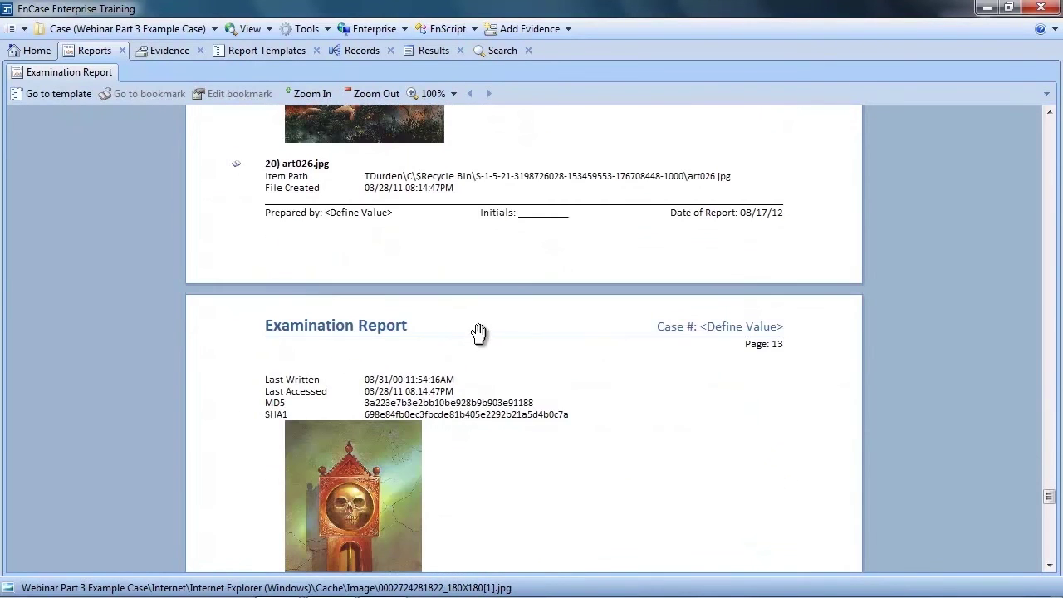
# Save the Examination Report in RTF format as EnCase.rtf in the Documents folder and open the file.
pyautogui.rightClick(475, 327)
pyautogui.click(523, 530)
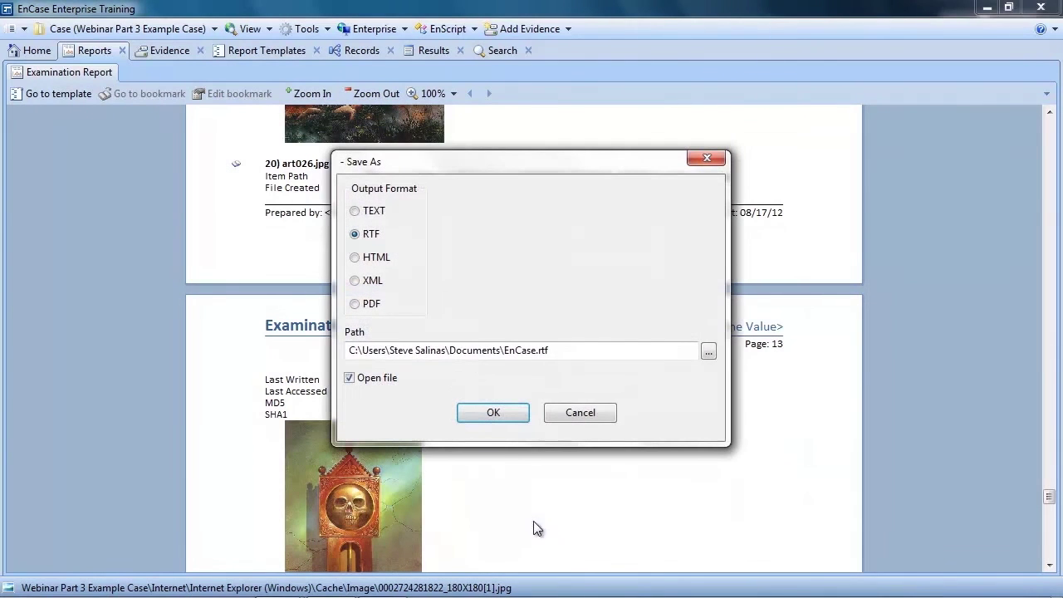
pyautogui.click(479, 412)
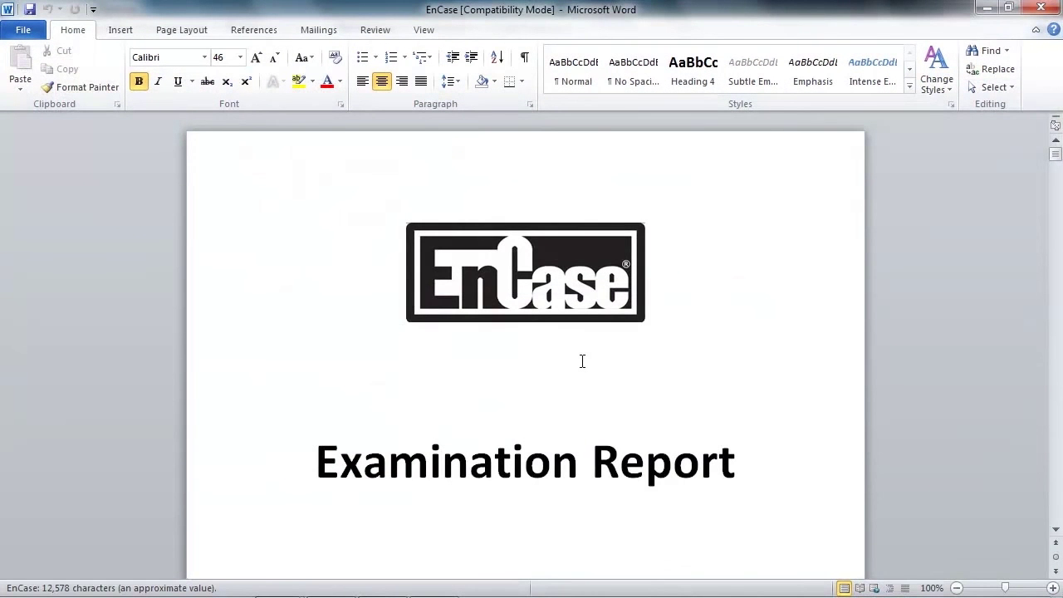
# Examine the exported report in Microsoft Word, from the cover page through the bookmark tables and emails to the pictures.
pyautogui.scroll(-15, 582, 360)
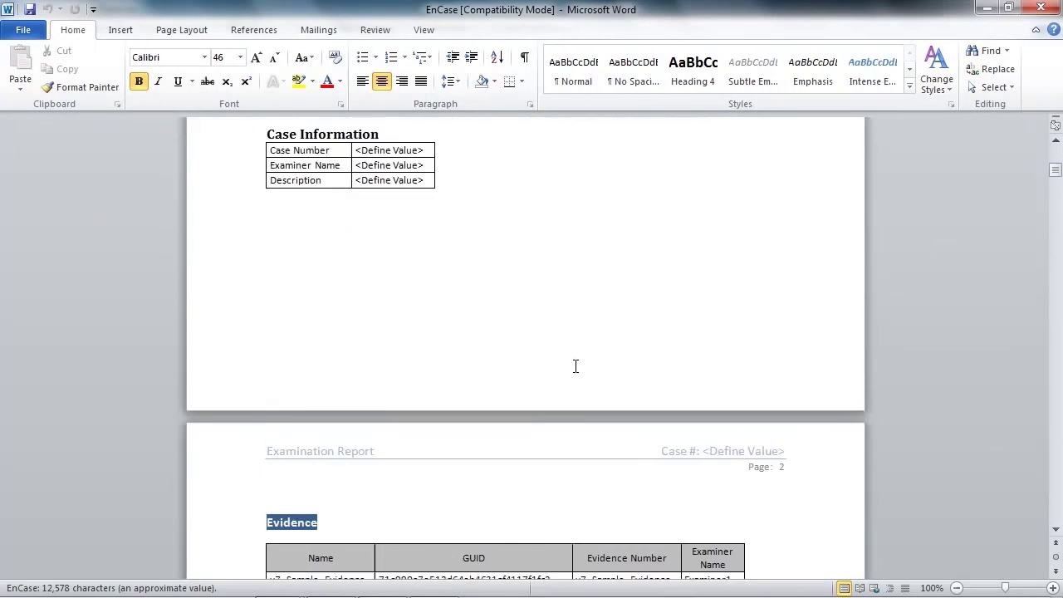
pyautogui.scroll(-20, 575, 366)
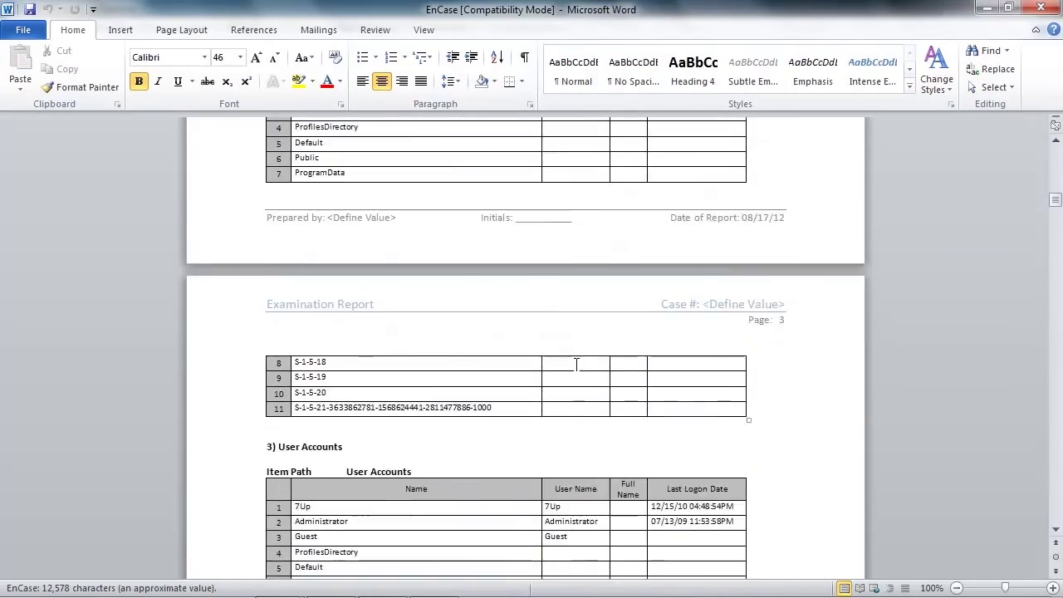
pyautogui.scroll(-20, 576, 364)
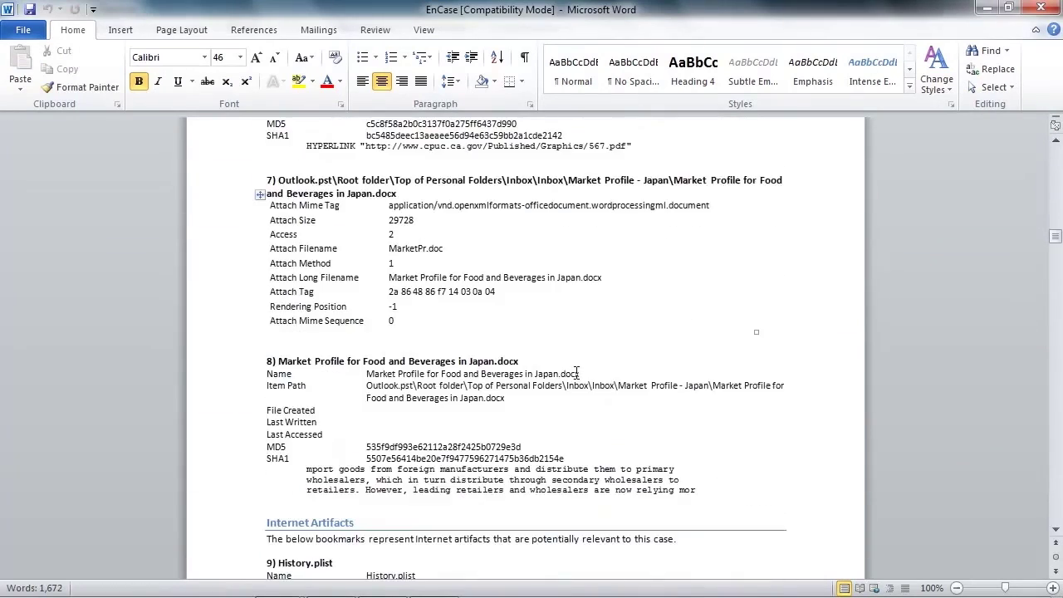
pyautogui.scroll(-20, 577, 373)
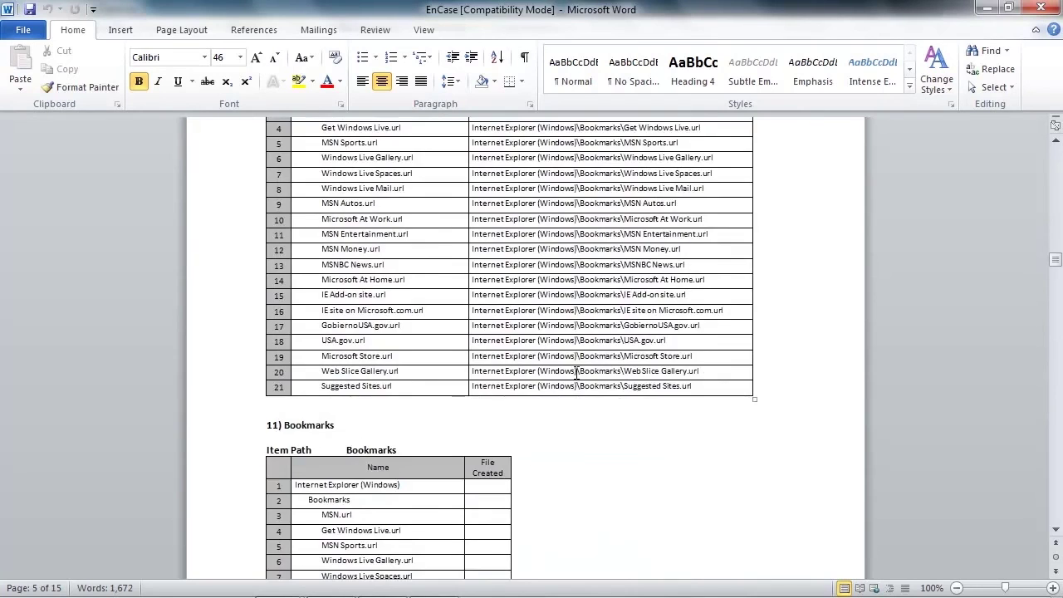
pyautogui.scroll(-10, 578, 379)
pyautogui.scroll(-20, 578, 380)
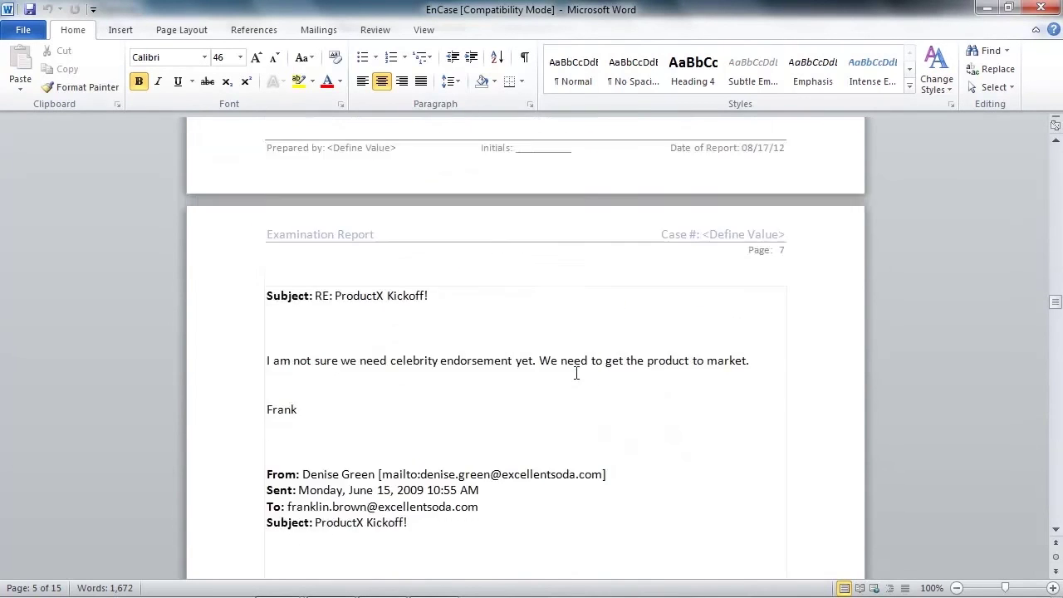
pyautogui.scroll(-5, 576, 373)
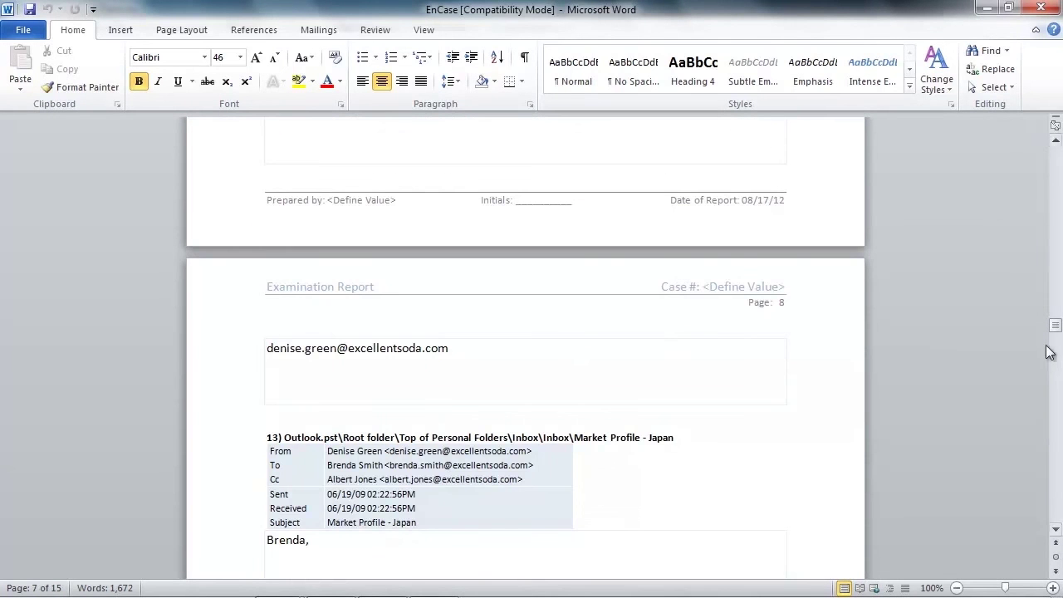
pyautogui.moveTo(1056, 328); pyautogui.dragTo(1057, 453)
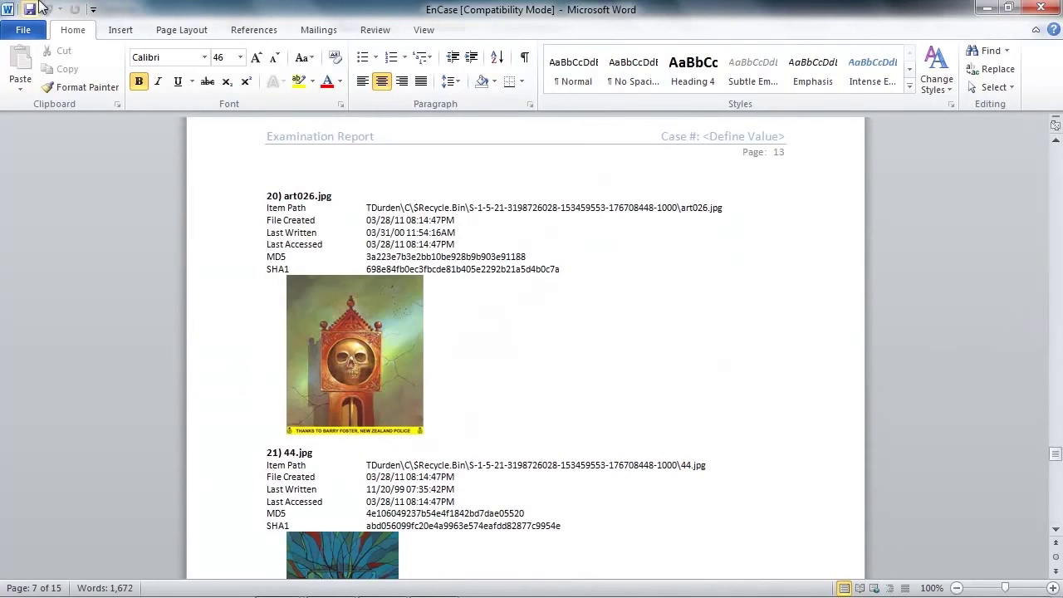
# Save the exported Examination Report as a PDF named Final in My Documents, opening it after publishing.
pyautogui.click(23, 31)
pyautogui.click(50, 84)
pyautogui.click(395, 304)
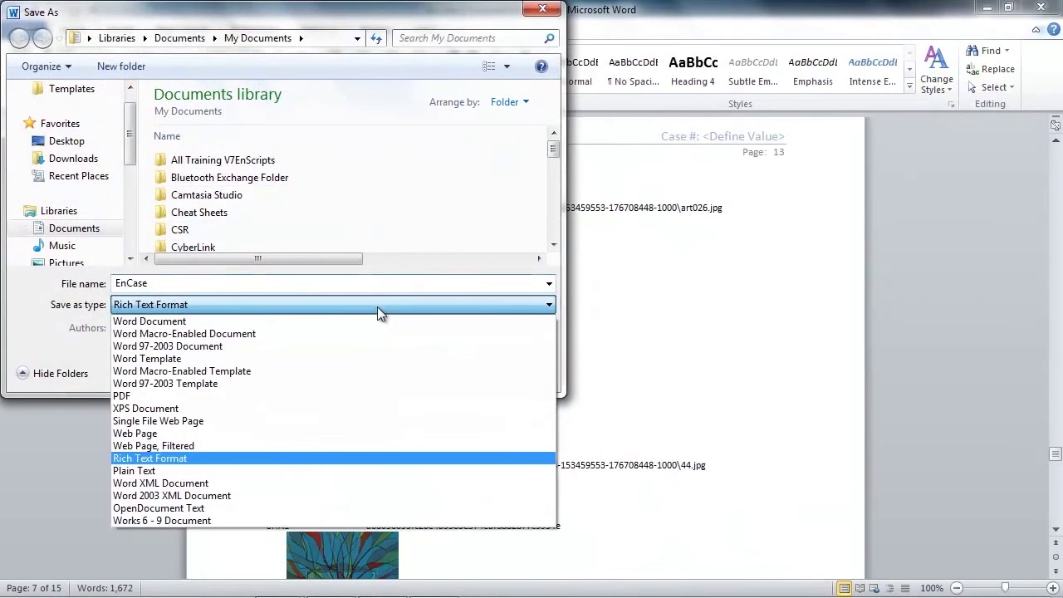
pyautogui.click(121, 395)
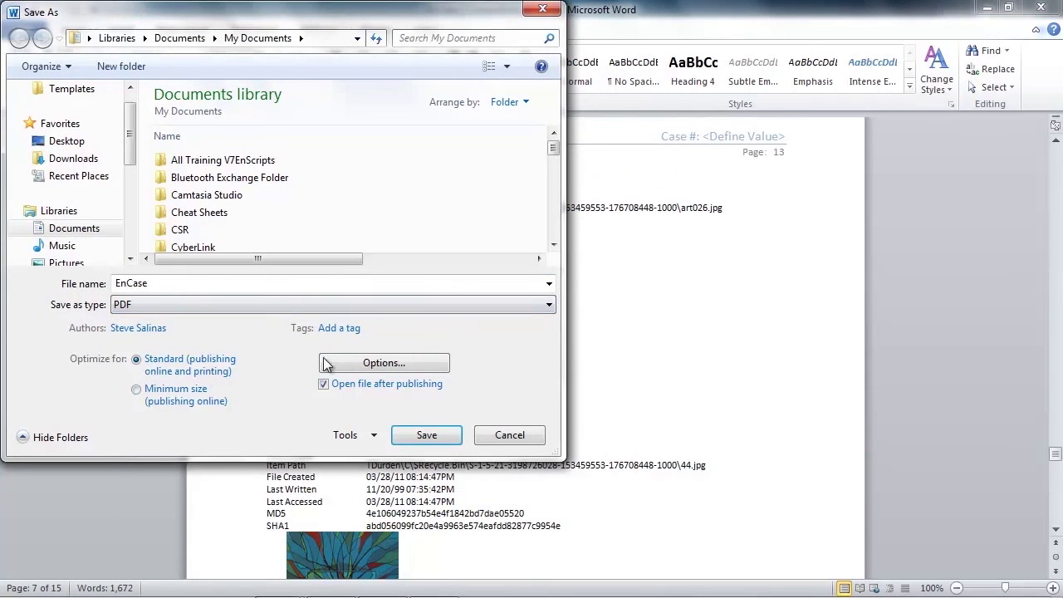
pyautogui.click(277, 286)
pyautogui.write('Final')
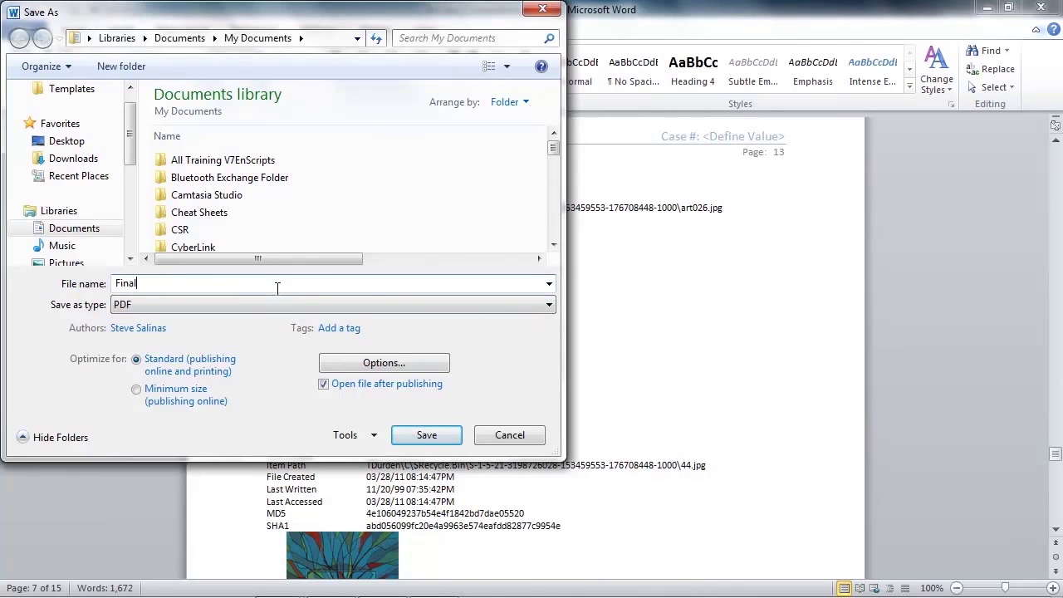
pyautogui.click(426, 435)
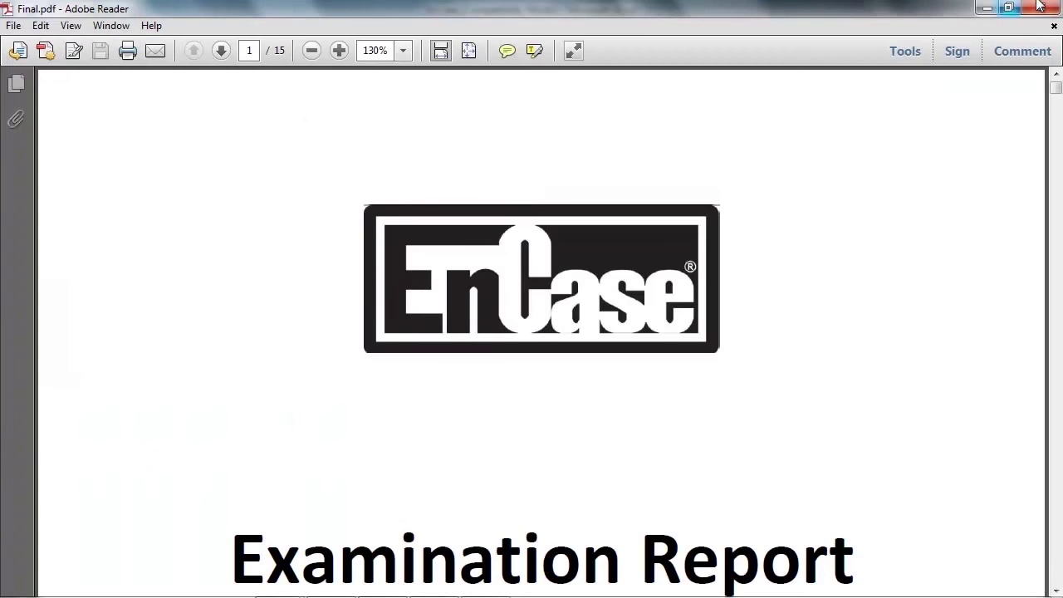
# Close the published PDF and the EnCase document in Word without saving changes, returning to EnCase.
pyautogui.hotkey('alt', 'F4')
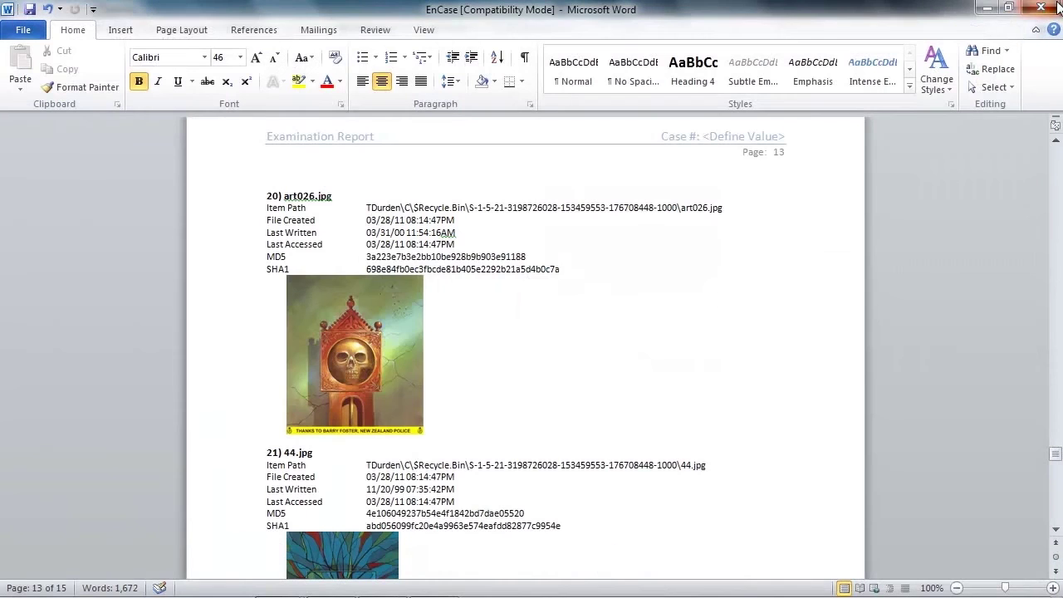
pyautogui.hotkey('alt', 'F4')
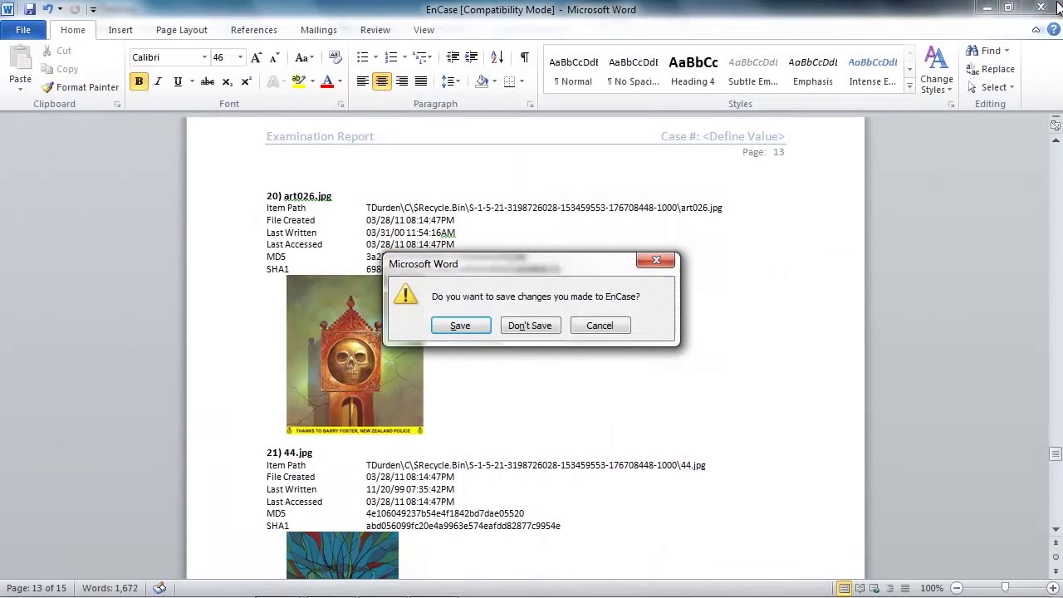
pyautogui.click(530, 325)
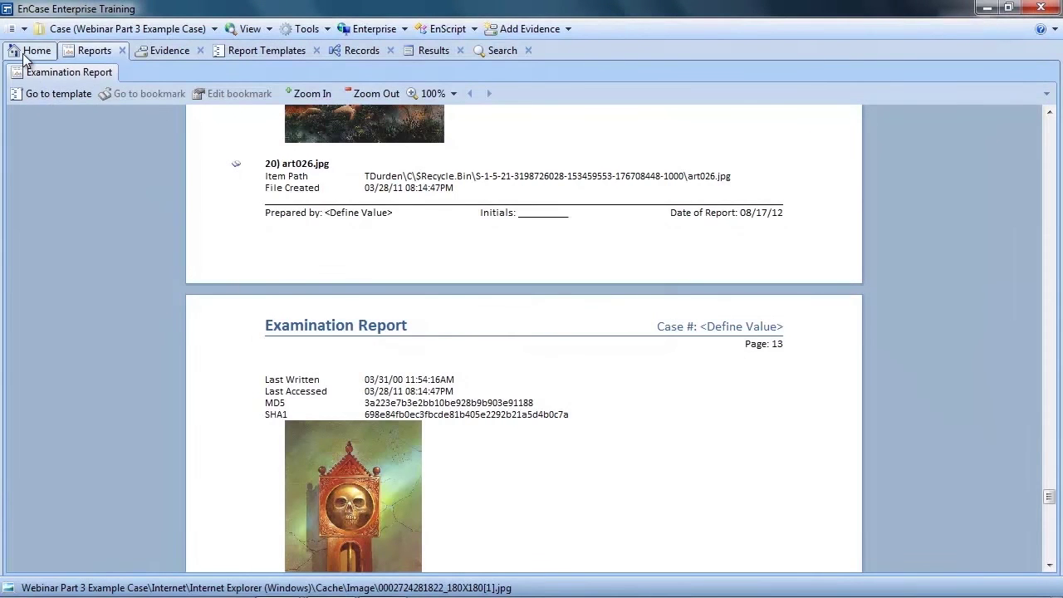
# From the case home page, examine which items the Archive purpose includes in a case package, and leave without creating the package.
pyautogui.click(31, 51)
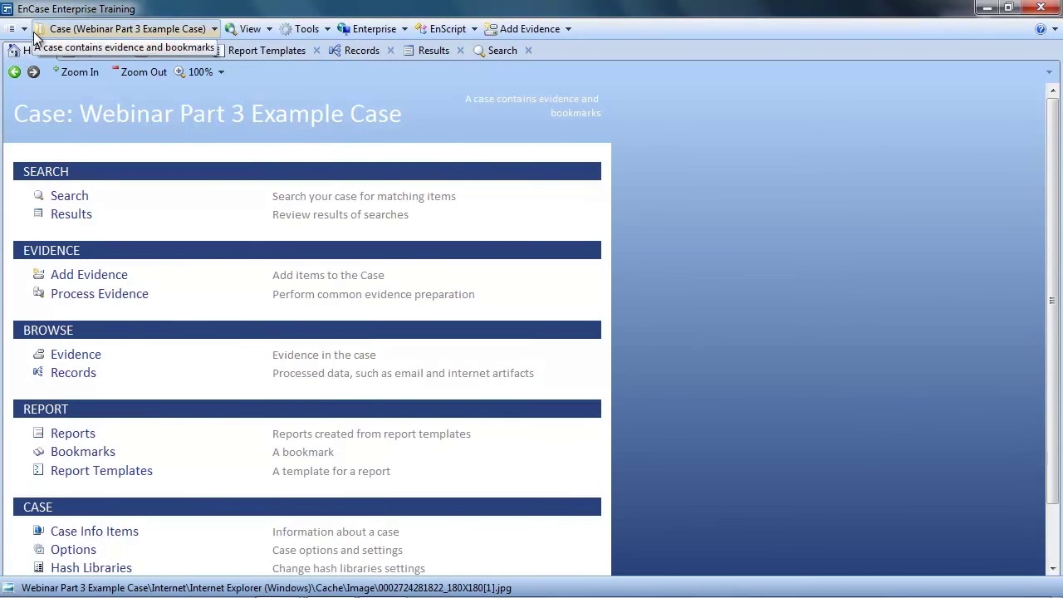
pyautogui.click(64, 30)
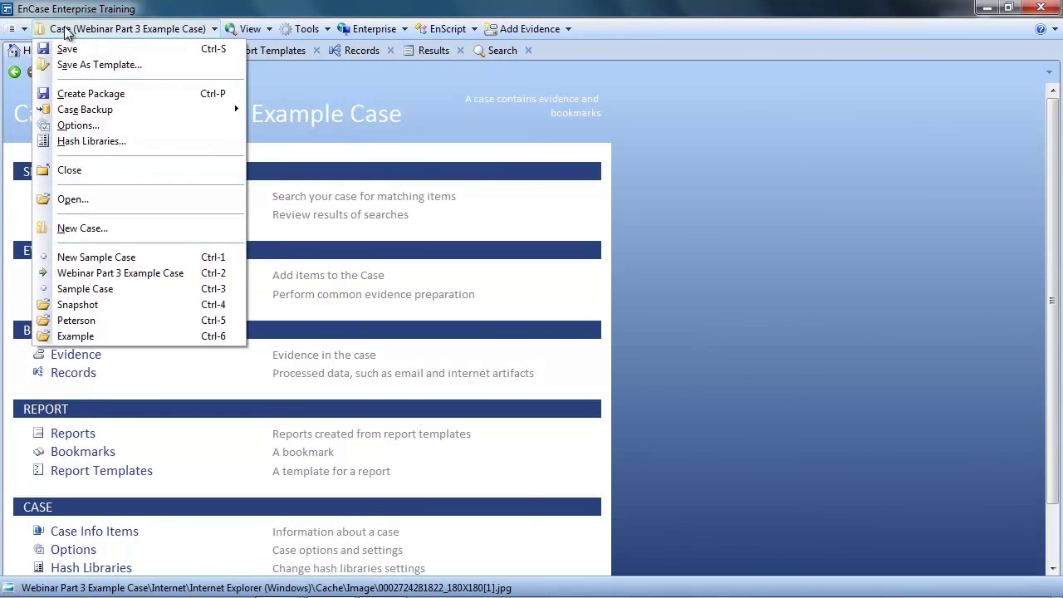
pyautogui.click(72, 95)
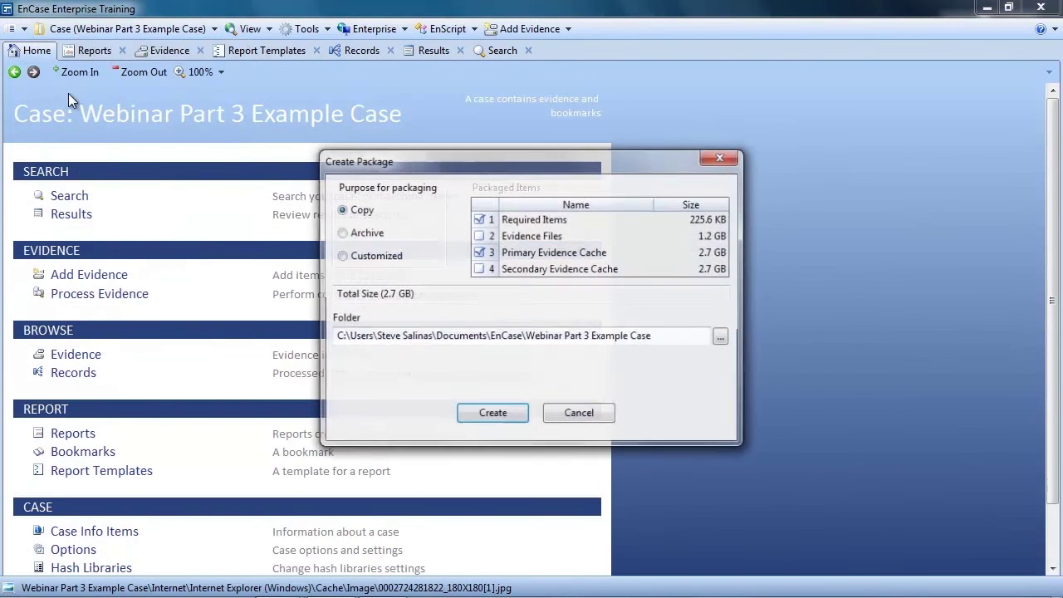
pyautogui.click(342, 233)
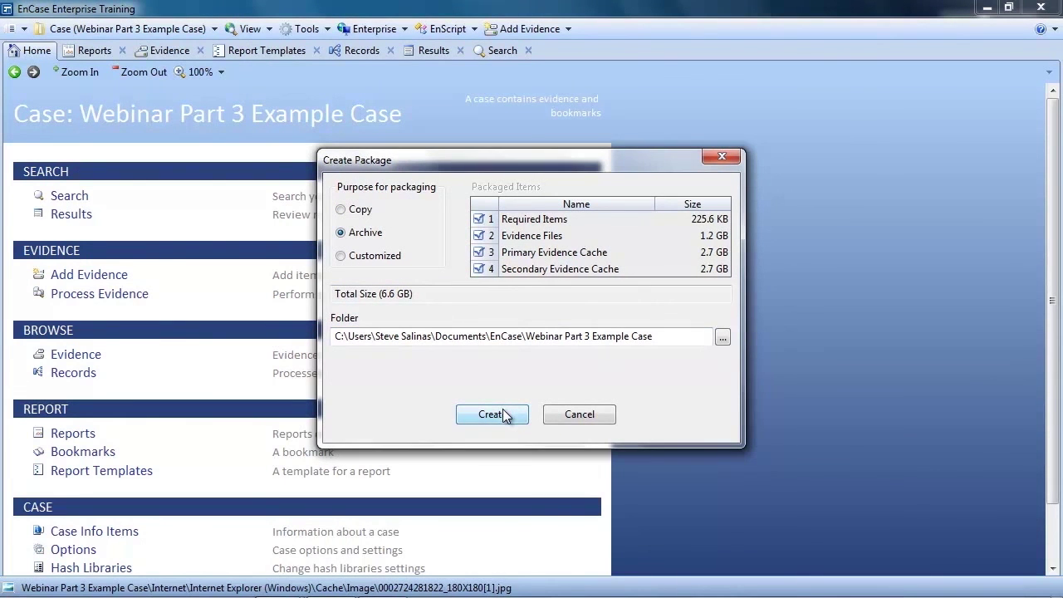
pyautogui.click(600, 418)
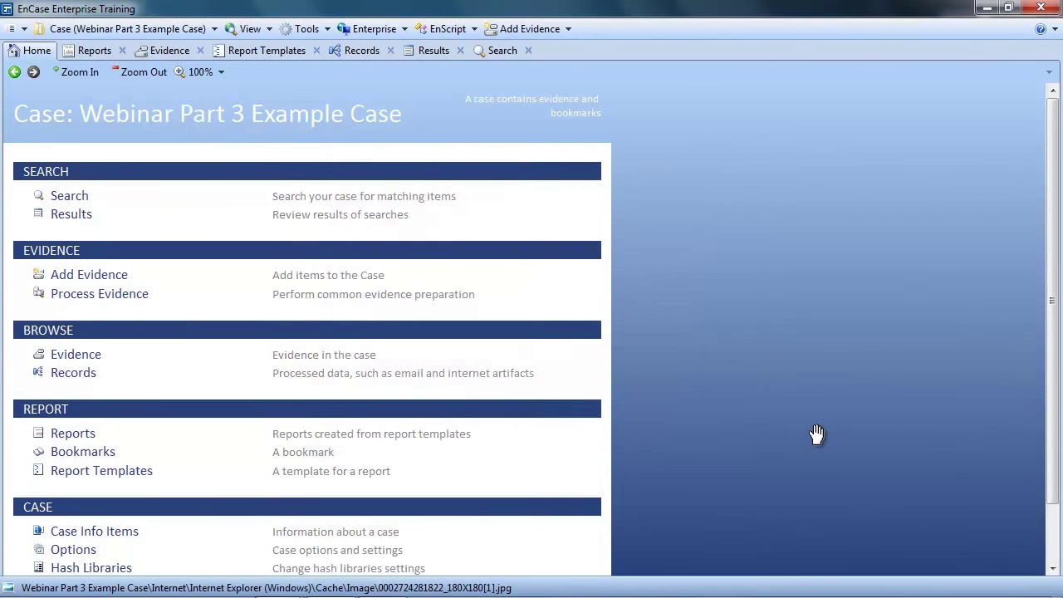
# Switch to the PowerPoint slide show Webinar Series Part III - Tagging and Bookmarking.
pyautogui.hotkey('alt', 'Tab')
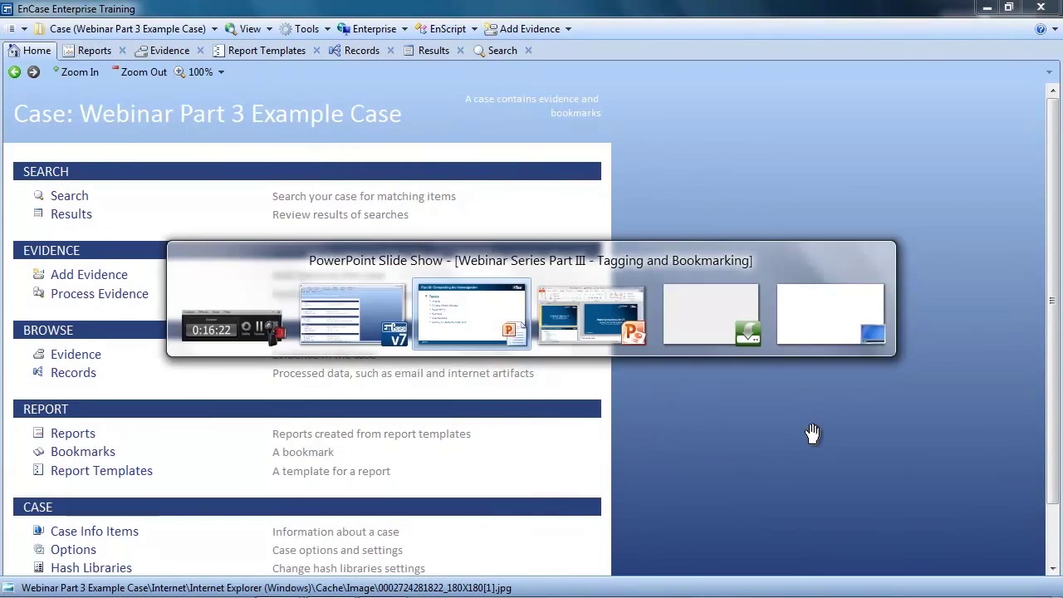